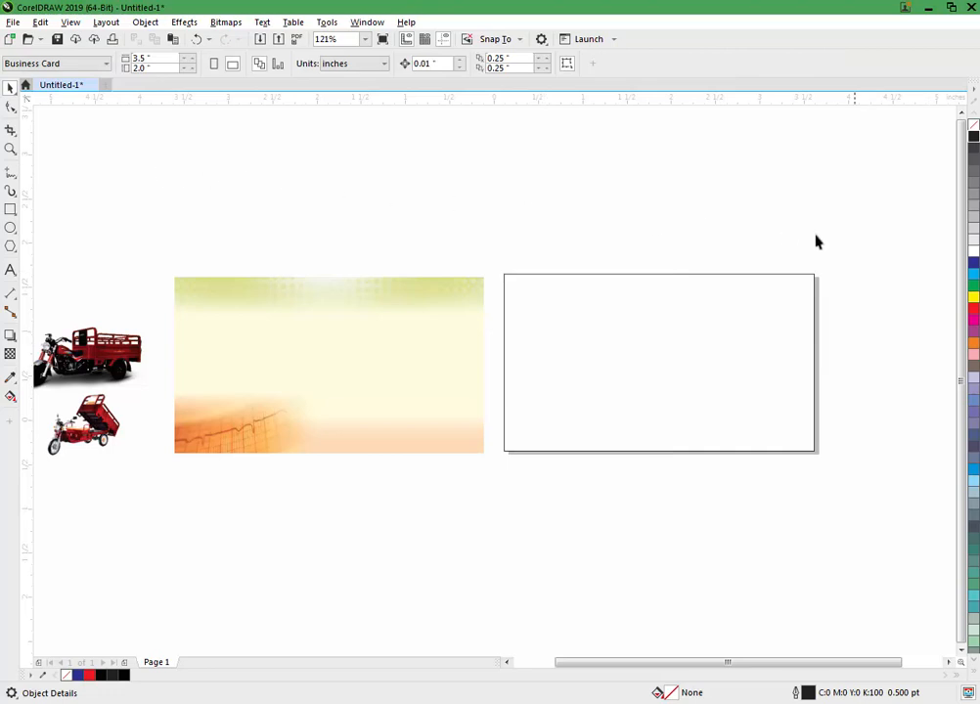
Zoom in on the blank 3.5 × 2 in card rectangle and select it.
{"action": "left_click_drag", "start_coordinate": [486, 492], "coordinate": [486, 492]}
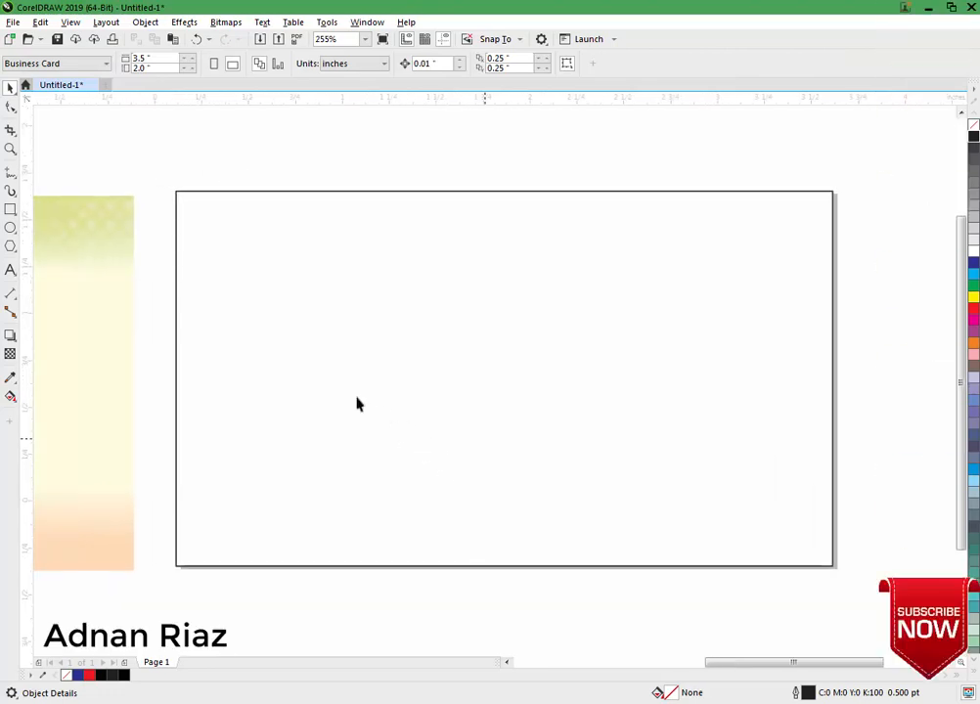
{"action": "left_click", "coordinate": [270, 339]}
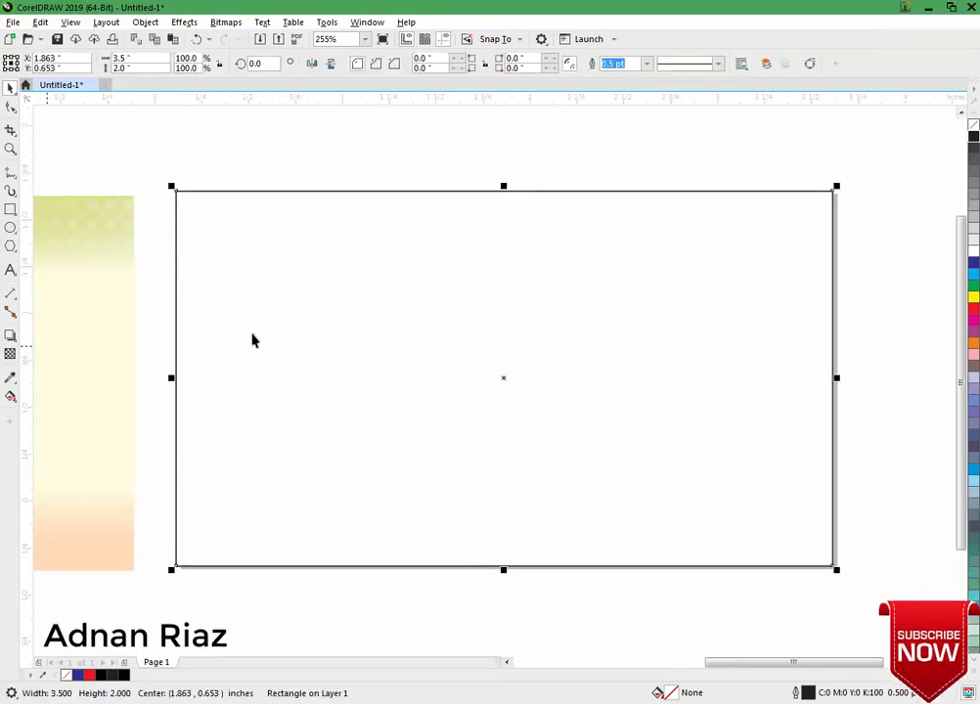
Add a 0.125 in outside contour to the card and break it apart into its own rectangle.
{"action": "left_click", "coordinate": [12, 338]}
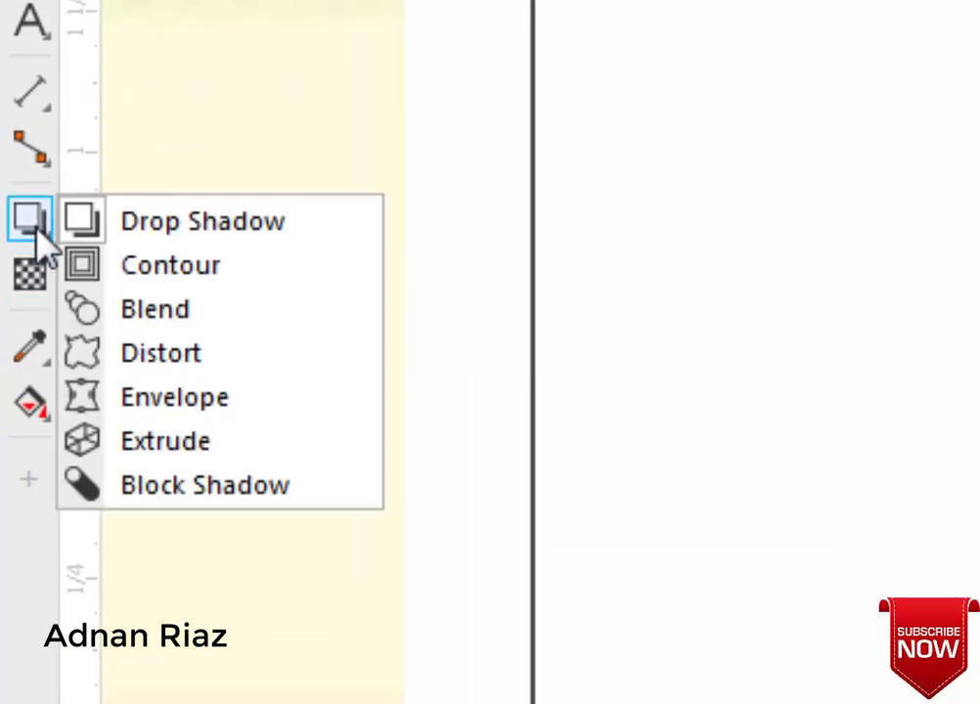
{"action": "left_click", "coordinate": [131, 268]}
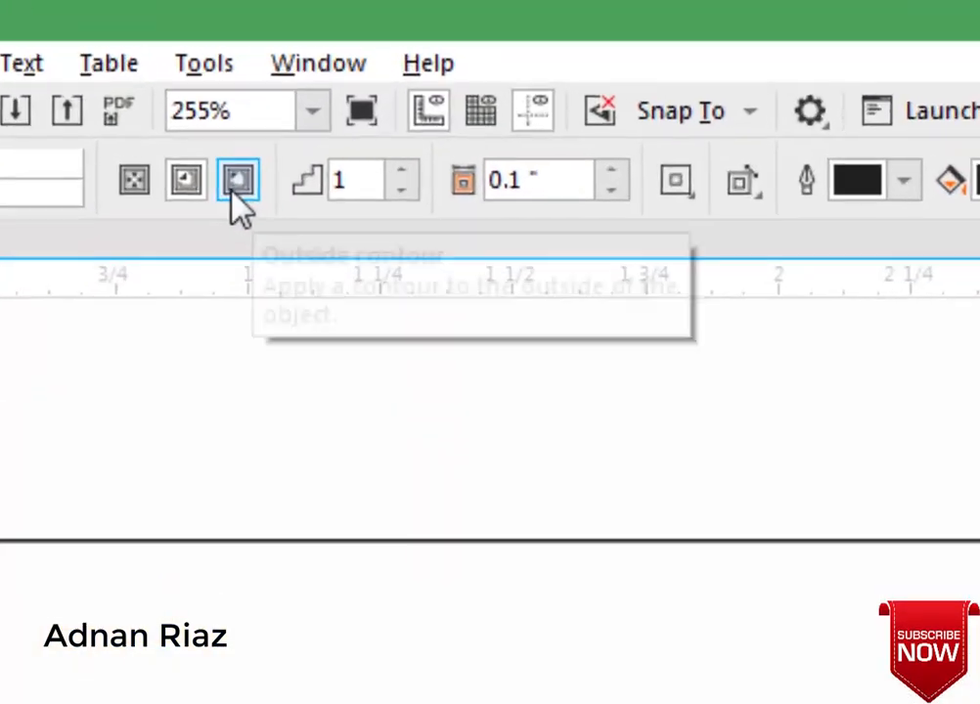
{"action": "left_click", "coordinate": [518, 183]}
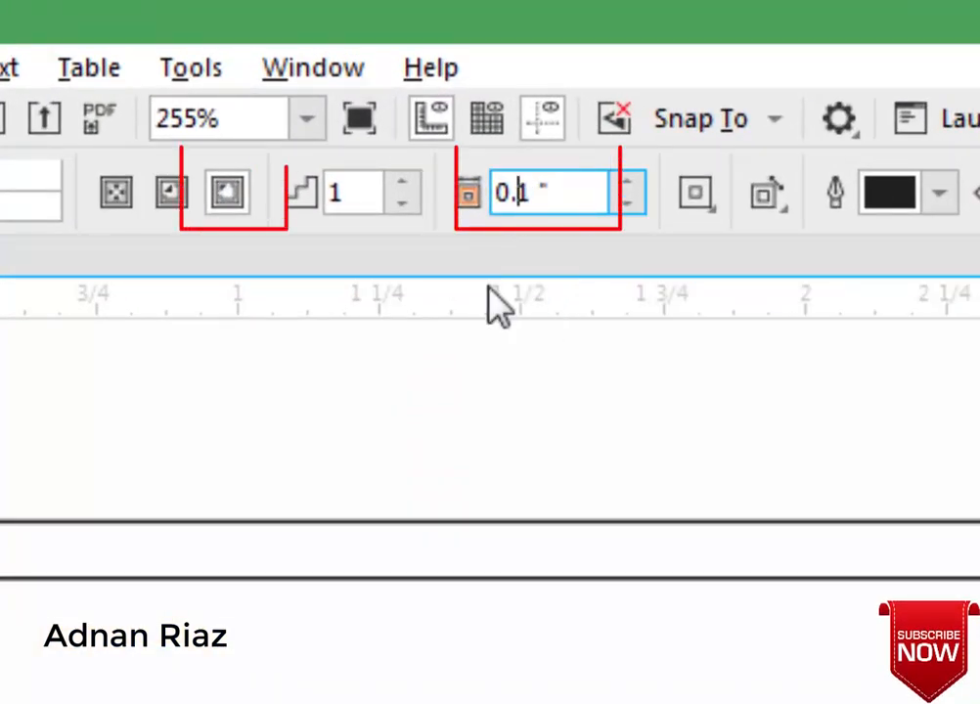
{"action": "type", "text": "25"}
{"action": "key", "text": "Return"}
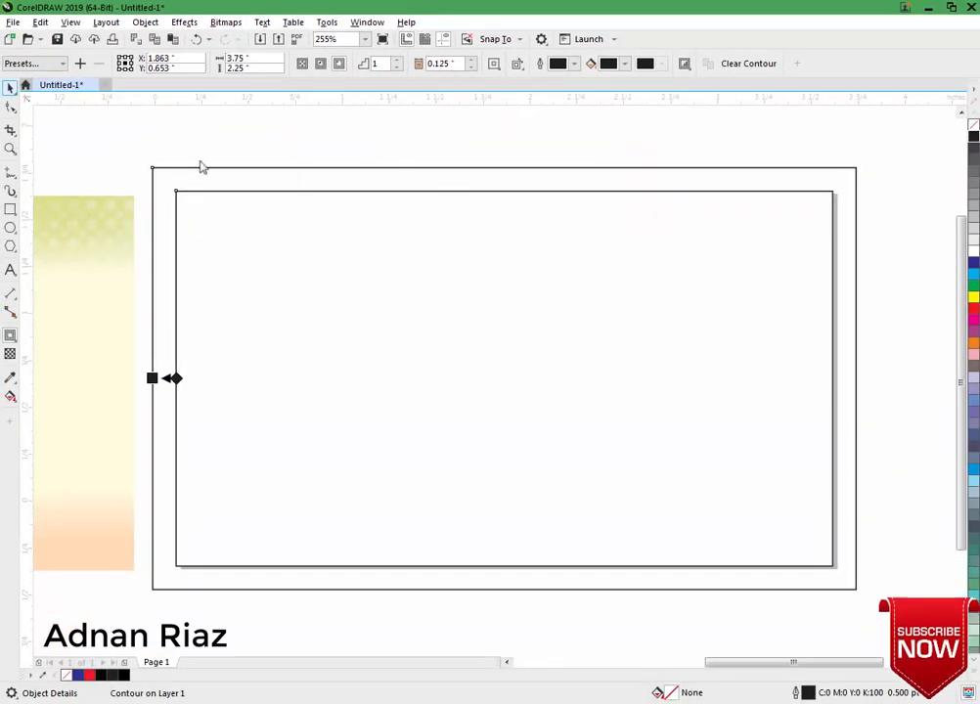
{"action": "right_click", "coordinate": [177, 190]}
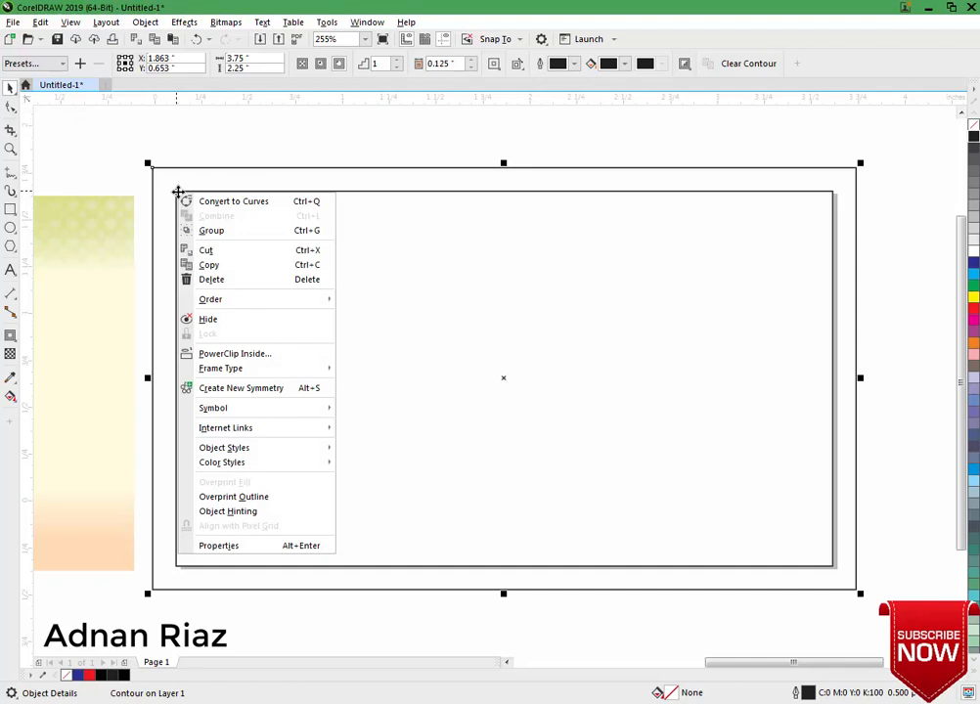
{"action": "right_click", "coordinate": [161, 176]}
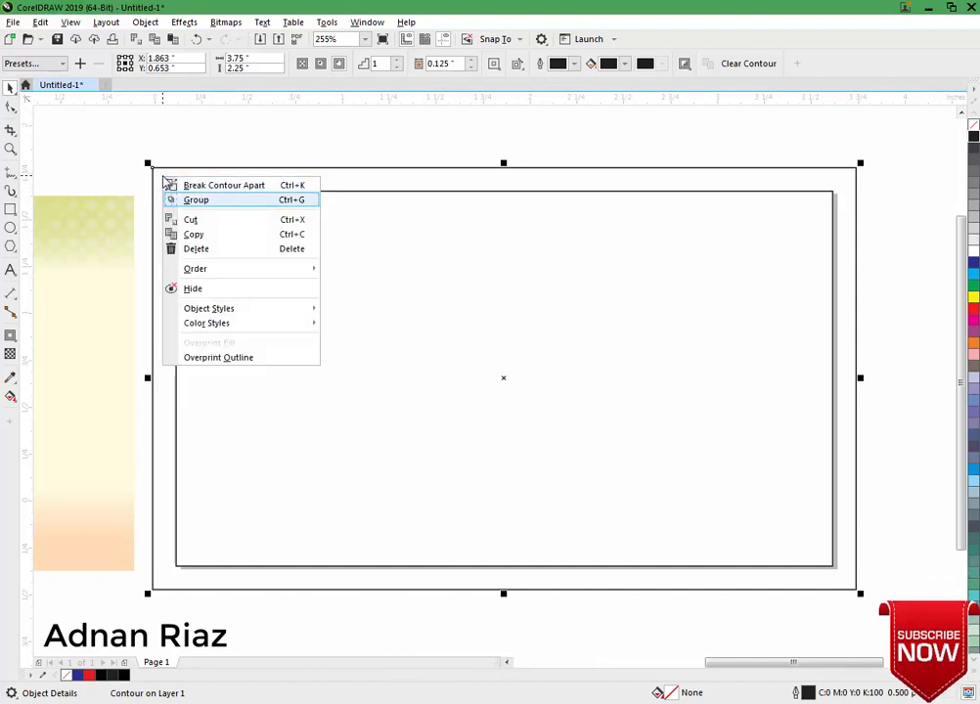
{"action": "left_click", "coordinate": [223, 185]}
{"action": "left_click", "coordinate": [185, 195]}
Add a 0.125 in inside contour to the card and break it apart as a separate rectangle.
{"action": "left_click", "coordinate": [177, 209]}
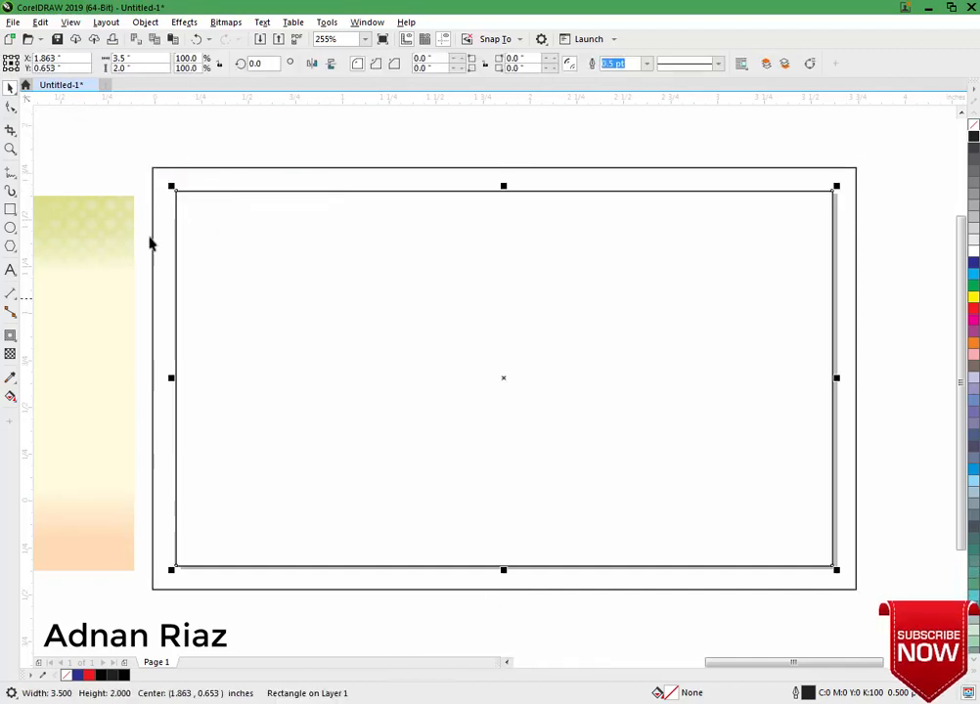
{"action": "left_click", "coordinate": [10, 335]}
{"action": "left_click", "coordinate": [321, 62]}
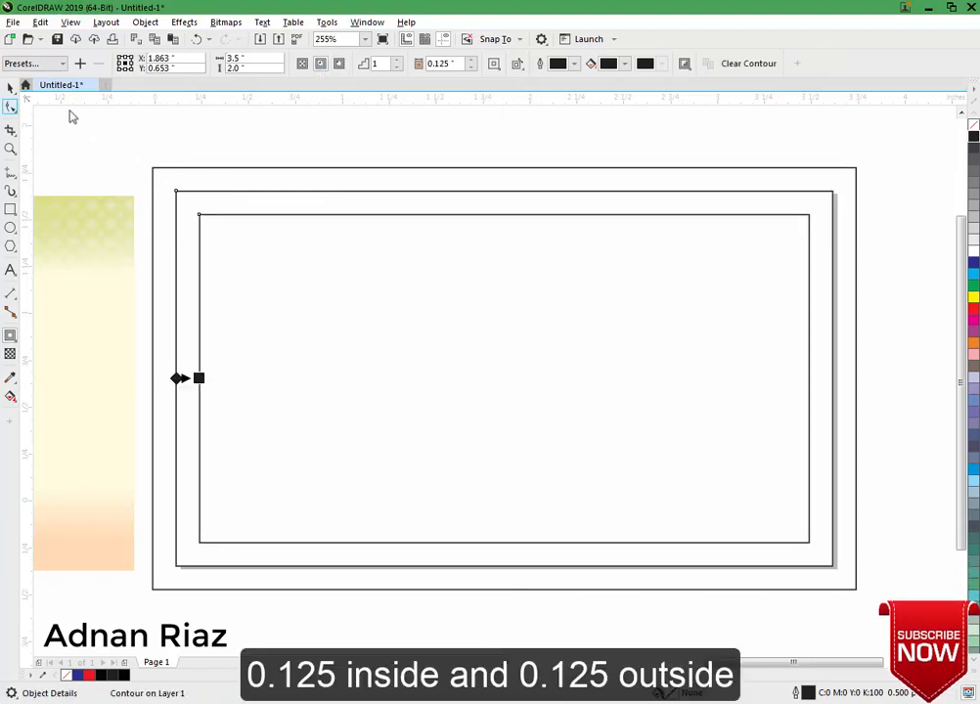
{"action": "key", "text": "space"}
{"action": "right_click", "coordinate": [178, 192]}
{"action": "right_click", "coordinate": [201, 228]}
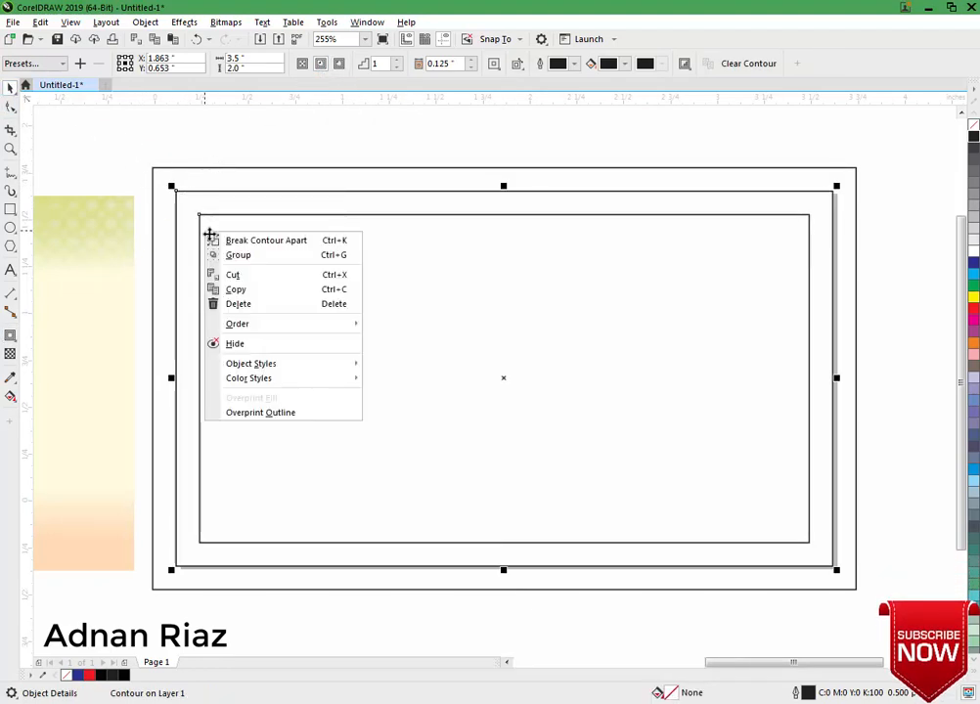
{"action": "left_click", "coordinate": [238, 239]}
{"action": "left_click", "coordinate": [224, 159]}
{"action": "left_click_drag", "start_coordinate": [26, 274], "coordinate": [108, 284]}
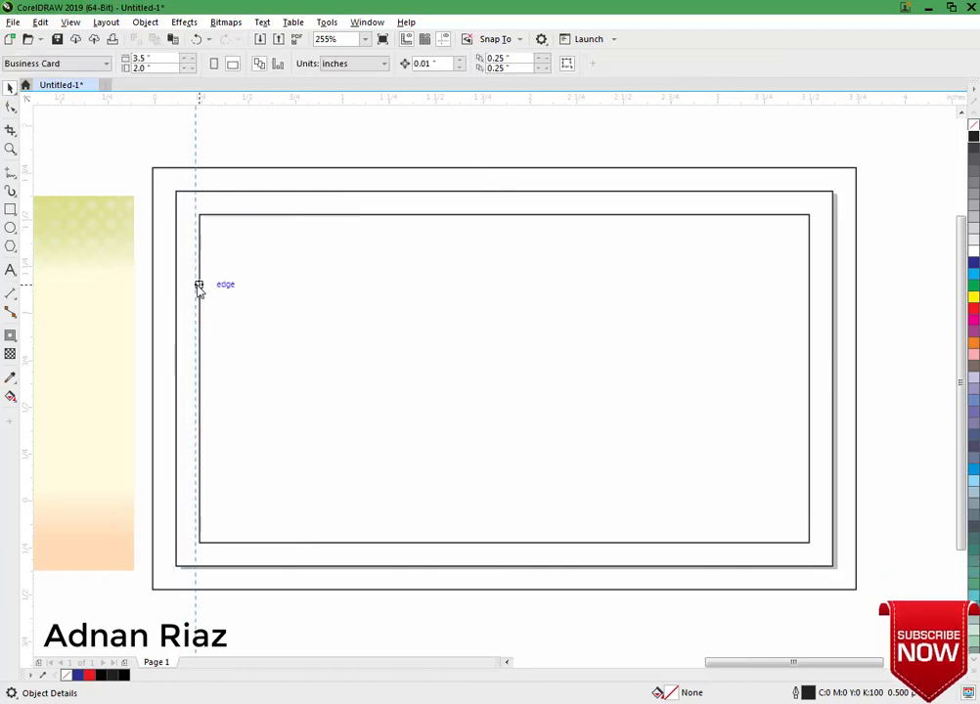
Snap guidelines to the inner rectangle's left, top and bottom edges and the outer rectangle's left and right edges.
{"action": "left_click_drag", "start_coordinate": [199, 288], "coordinate": [199, 286]}
{"action": "left_click_drag", "start_coordinate": [281, 180], "coordinate": [274, 221]}
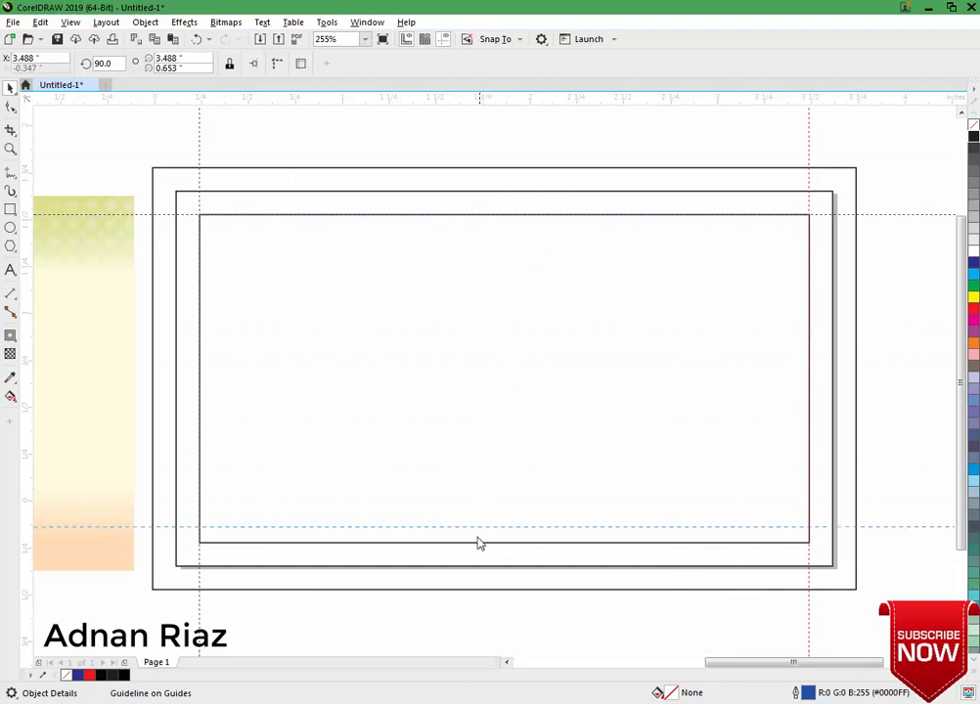
{"action": "left_click_drag", "start_coordinate": [479, 544], "coordinate": [478, 553]}
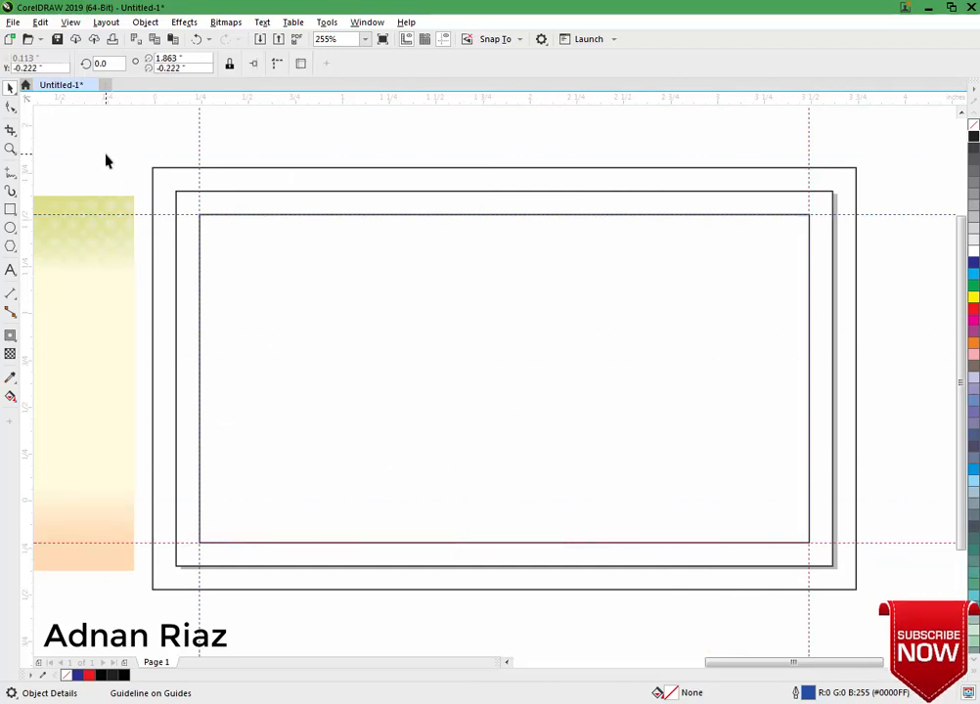
{"action": "left_click_drag", "start_coordinate": [22, 133], "coordinate": [153, 176]}
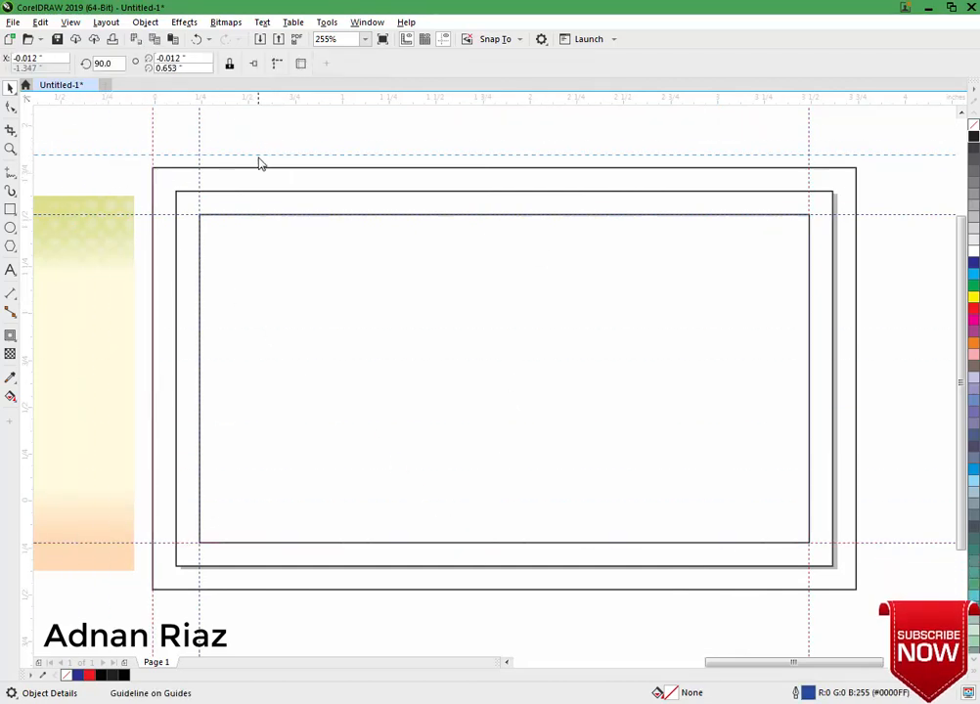
{"action": "left_click_drag", "start_coordinate": [21, 235], "coordinate": [856, 332]}
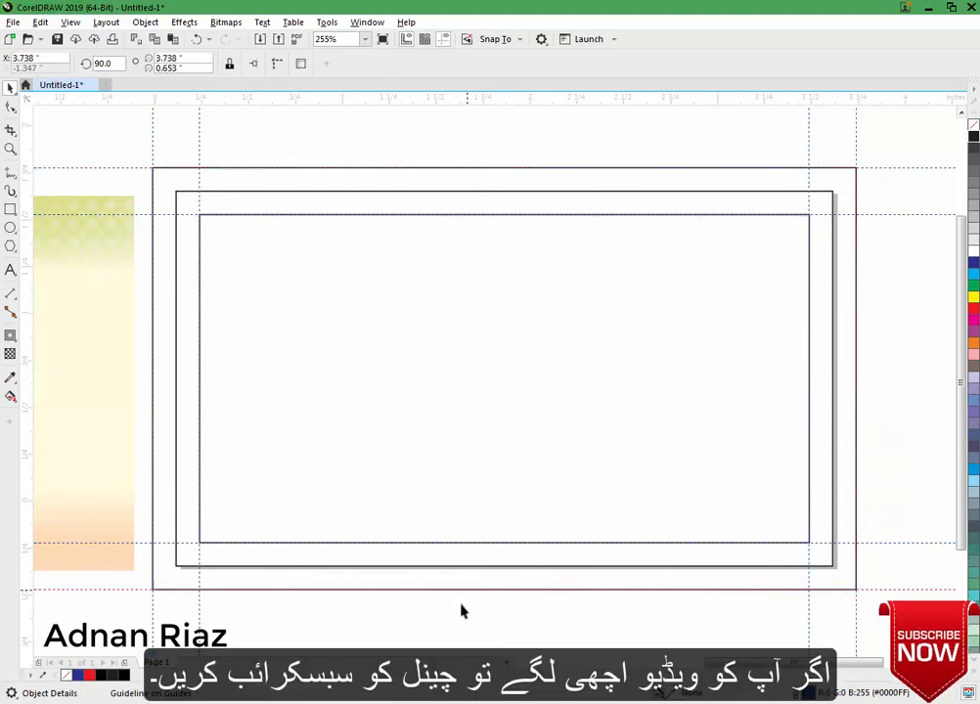
Delete the inner safe-area rectangle.
{"action": "left_click", "coordinate": [436, 516]}
{"action": "key", "text": "Delete"}
{"action": "left_click_drag", "start_coordinate": [374, 521], "coordinate": [421, 509]}
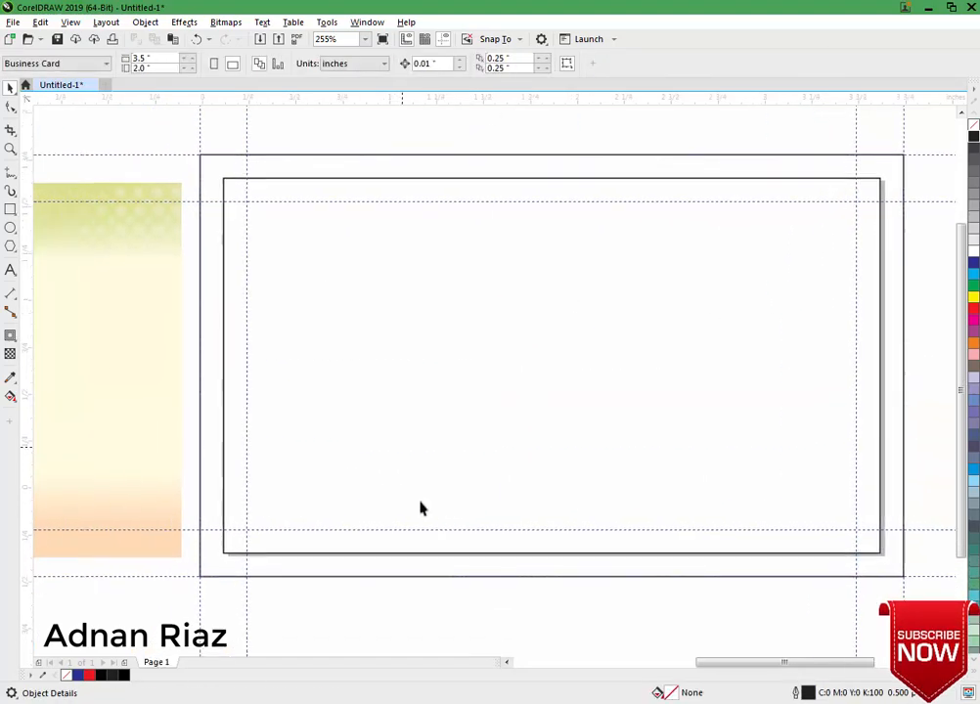
PowerClip the yellow-orange background image inside the card rectangle, filled proportionally.
{"action": "left_click_drag", "start_coordinate": [342, 423], "coordinate": [398, 406]}
{"action": "key", "text": "ctrl+z"}
{"action": "scroll", "coordinate": [375, 421], "scroll_direction": "down", "scroll_amount": 2}
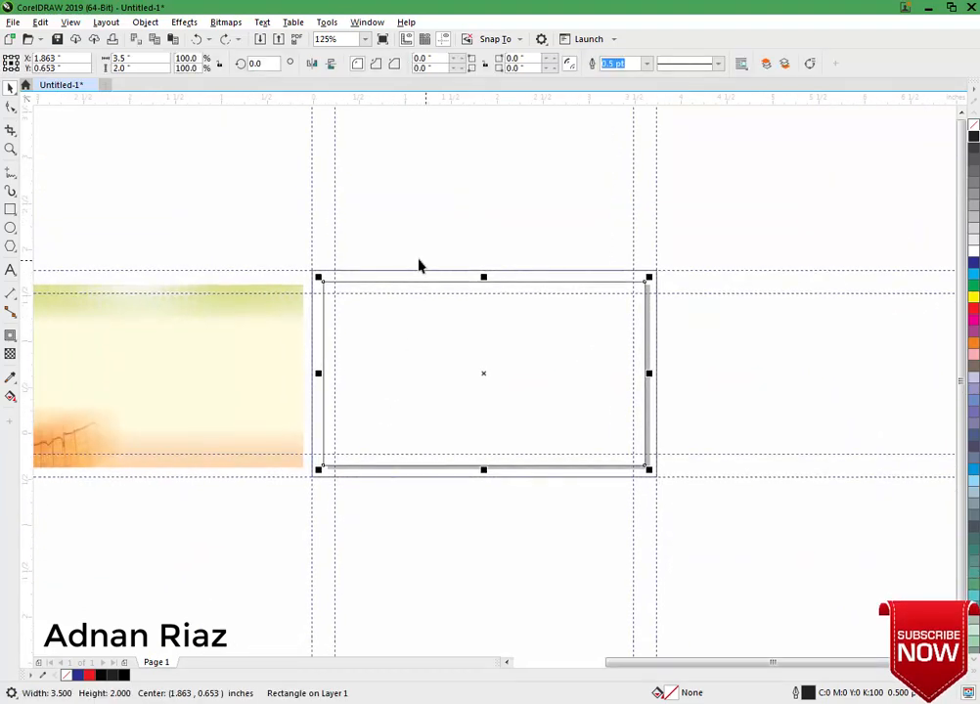
{"action": "left_click", "coordinate": [423, 245]}
{"action": "left_click_drag", "start_coordinate": [149, 370], "coordinate": [341, 350]}
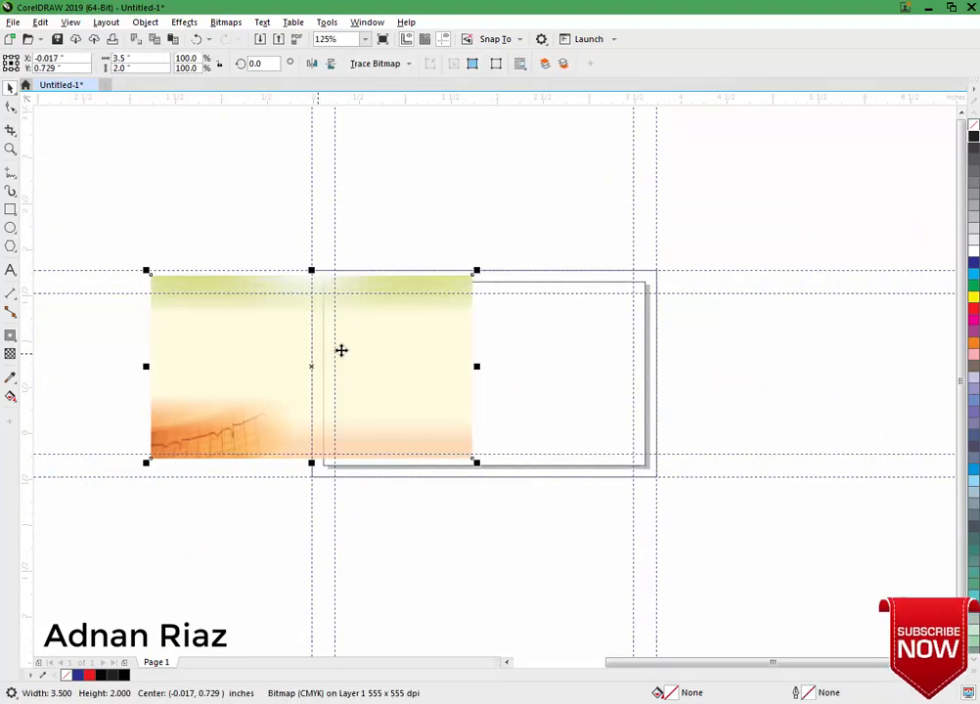
{"action": "right_click", "coordinate": [393, 322]}
{"action": "left_click", "coordinate": [437, 499]}
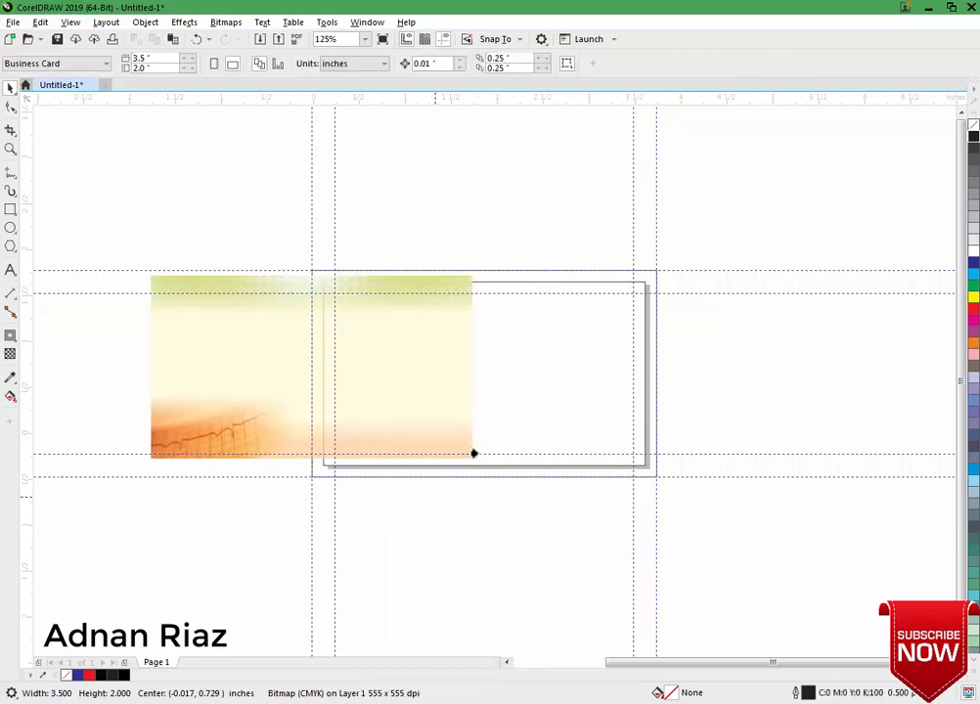
{"action": "left_click", "coordinate": [490, 381]}
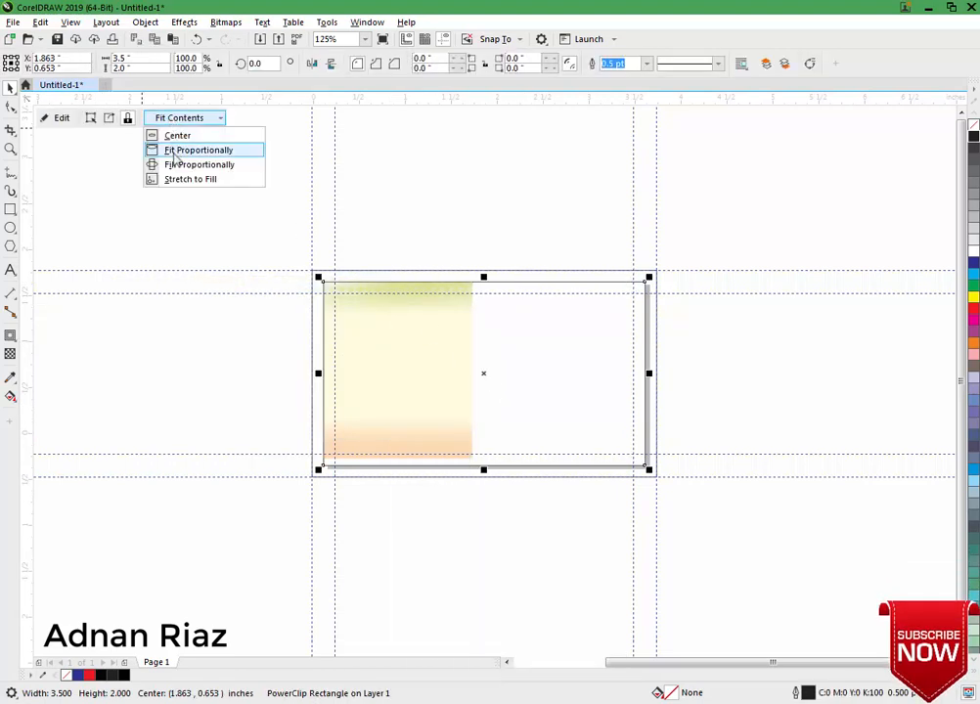
{"action": "left_click", "coordinate": [173, 153]}
{"action": "left_click", "coordinate": [176, 236]}
{"action": "scroll", "coordinate": [176, 237], "scroll_direction": "left", "scroll_amount": 1}
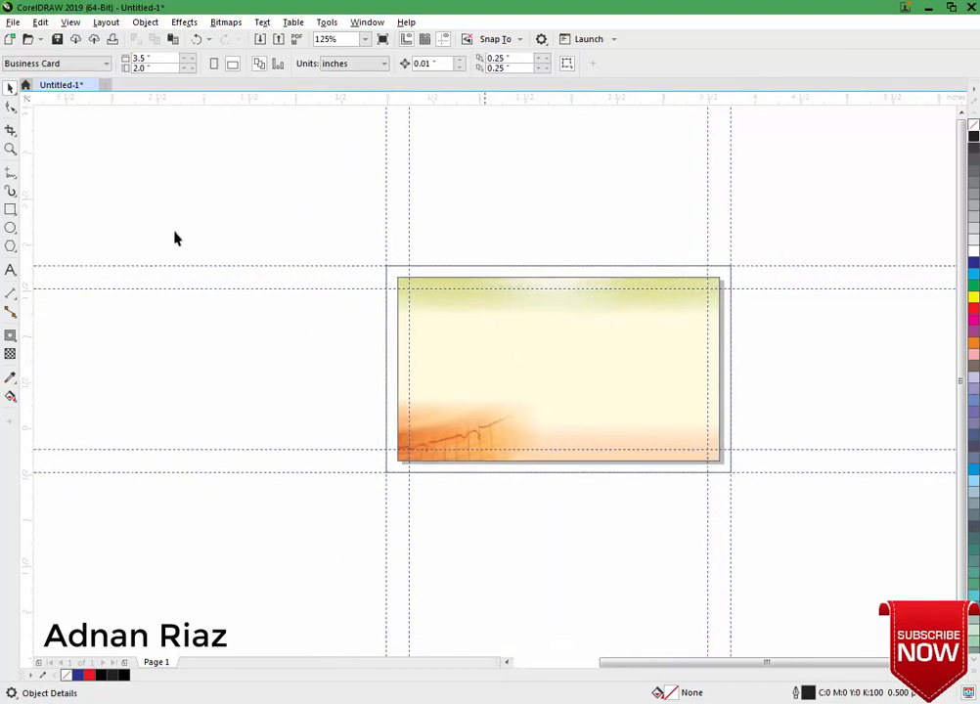
{"action": "scroll", "coordinate": [175, 237], "scroll_direction": "right", "scroll_amount": 1}
Drag both truck photos next to the card and zoom in on the card.
{"action": "scroll", "coordinate": [175, 237], "scroll_direction": "left", "scroll_amount": 2}
{"action": "left_click", "coordinate": [79, 347]}
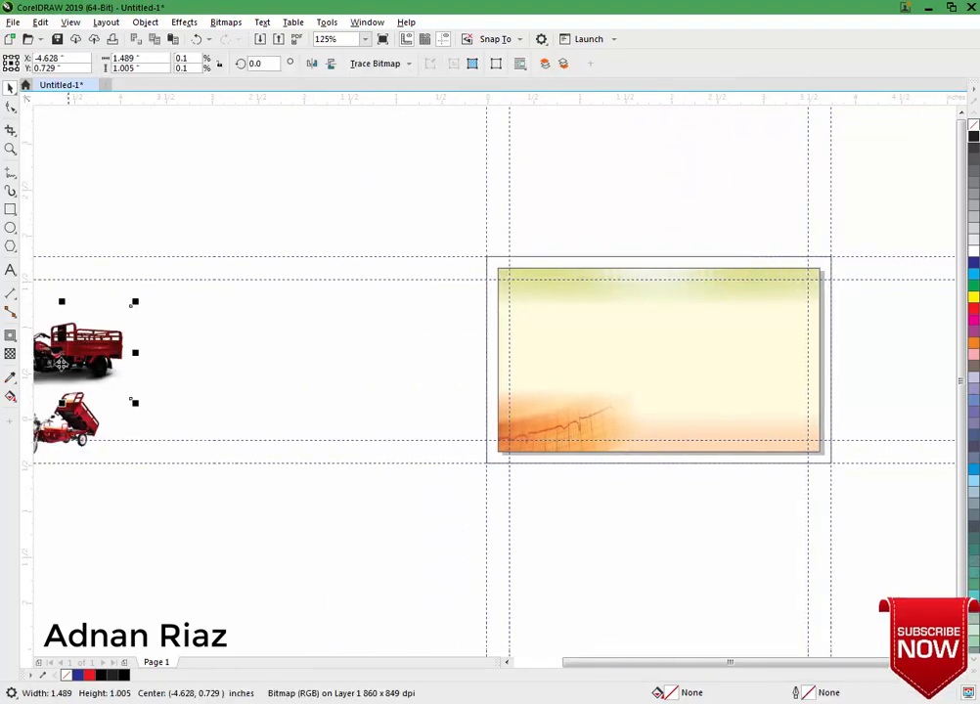
{"action": "left_click", "coordinate": [67, 421], "text": "shift"}
{"action": "left_click_drag", "start_coordinate": [77, 388], "coordinate": [364, 391]}
{"action": "left_click", "coordinate": [236, 381]}
{"action": "scroll", "coordinate": [237, 381], "scroll_direction": "right", "scroll_amount": 1}
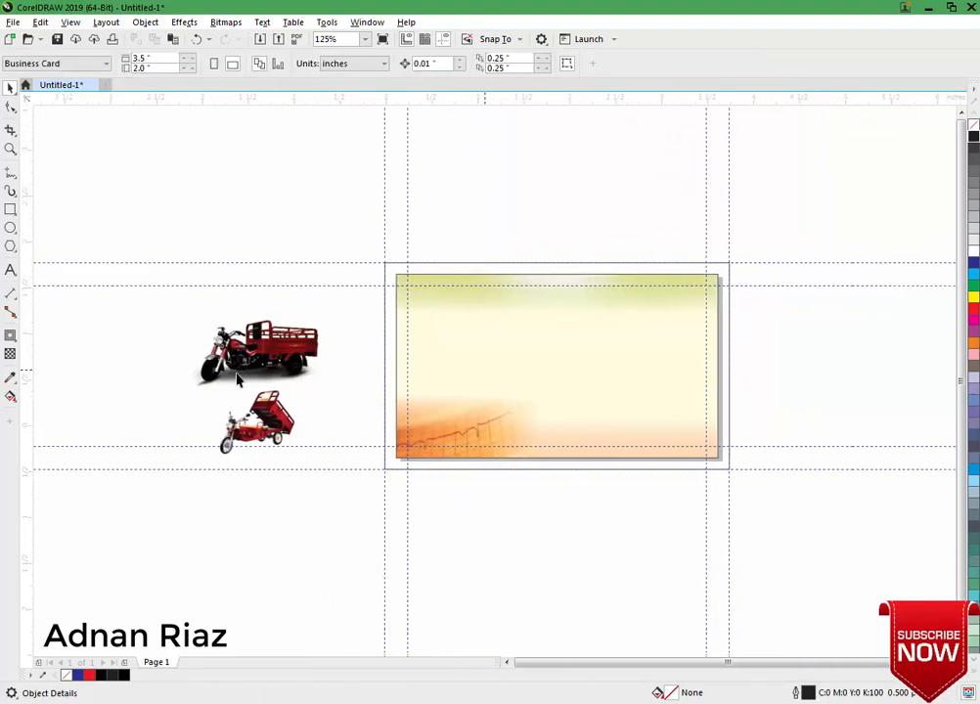
{"action": "left_click_drag", "start_coordinate": [382, 519], "coordinate": [179, 497]}
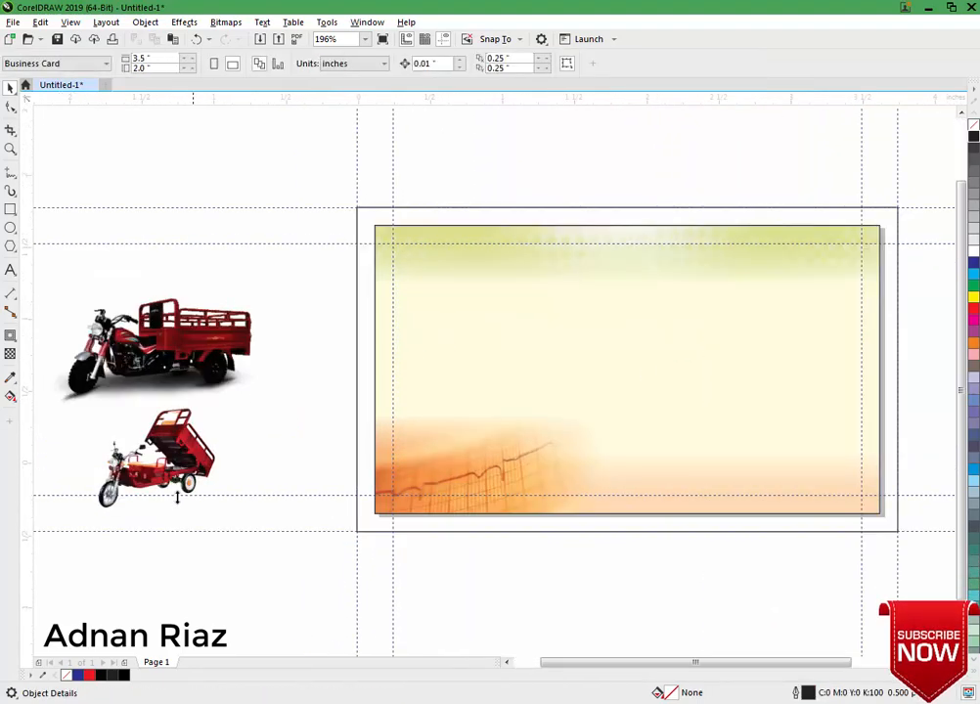
{"action": "scroll", "coordinate": [156, 391], "scroll_direction": "down", "scroll_amount": 1}
Place the large truck at the card's upper left, aligned to the background's left edge.
{"action": "left_click_drag", "start_coordinate": [133, 315], "coordinate": [482, 285]}
{"action": "key", "text": "Left"}
{"action": "key", "text": "Left"}
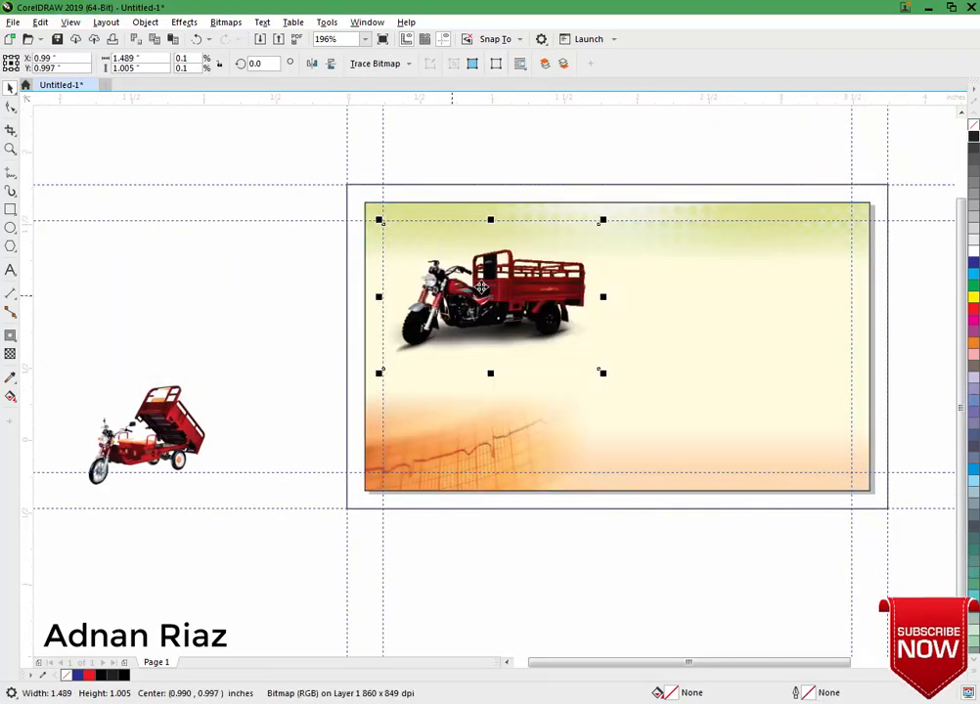
{"action": "key", "text": "Left"}
{"action": "key", "text": "Left"}
{"action": "key", "text": "Left"}
{"action": "key", "text": "Left"}
{"action": "key", "text": "Left"}
{"action": "key", "text": "Left"}
{"action": "key", "text": "Left"}
{"action": "key", "text": "Left"}
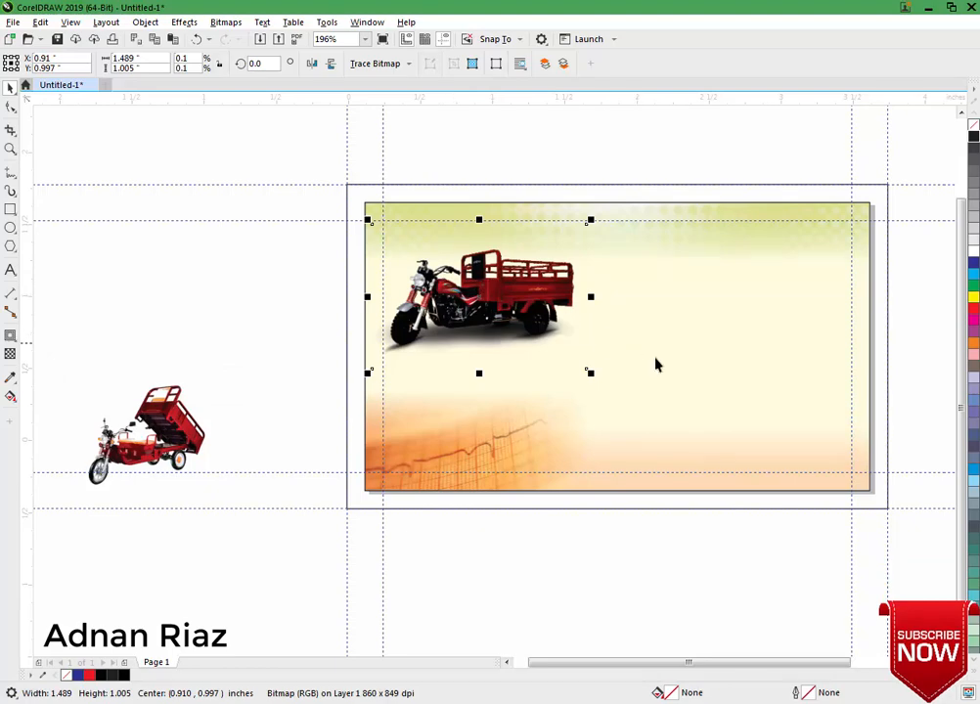
{"action": "left_click", "coordinate": [656, 358], "text": "shift"}
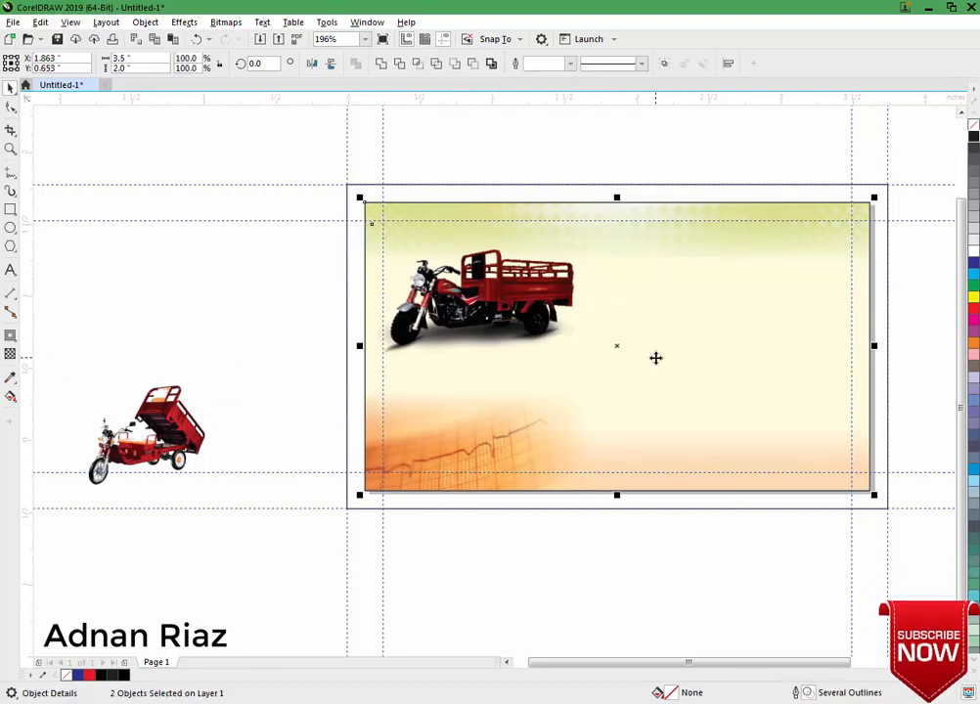
{"action": "key", "text": "l"}
{"action": "left_click", "coordinate": [209, 313]}
Place the small truck on the card, centred below the slightly raised large truck.
{"action": "left_click", "coordinate": [202, 434]}
{"action": "left_click_drag", "start_coordinate": [206, 441], "coordinate": [487, 404]}
{"action": "left_click_drag", "start_coordinate": [470, 291], "coordinate": [472, 283]}
{"action": "left_click", "coordinate": [256, 376]}
{"action": "left_click_drag", "start_coordinate": [469, 399], "coordinate": [470, 383]}
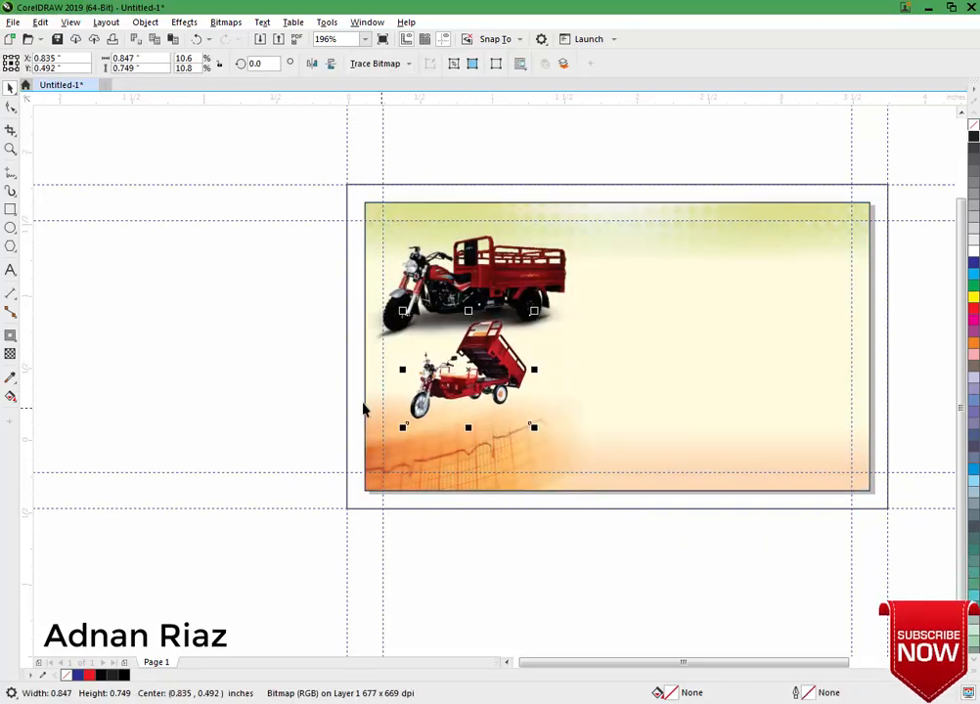
{"action": "left_click", "coordinate": [240, 267]}
Move both rickshaw photos together slightly upward on the card.
{"action": "left_click_drag", "start_coordinate": [248, 135], "coordinate": [602, 430]}
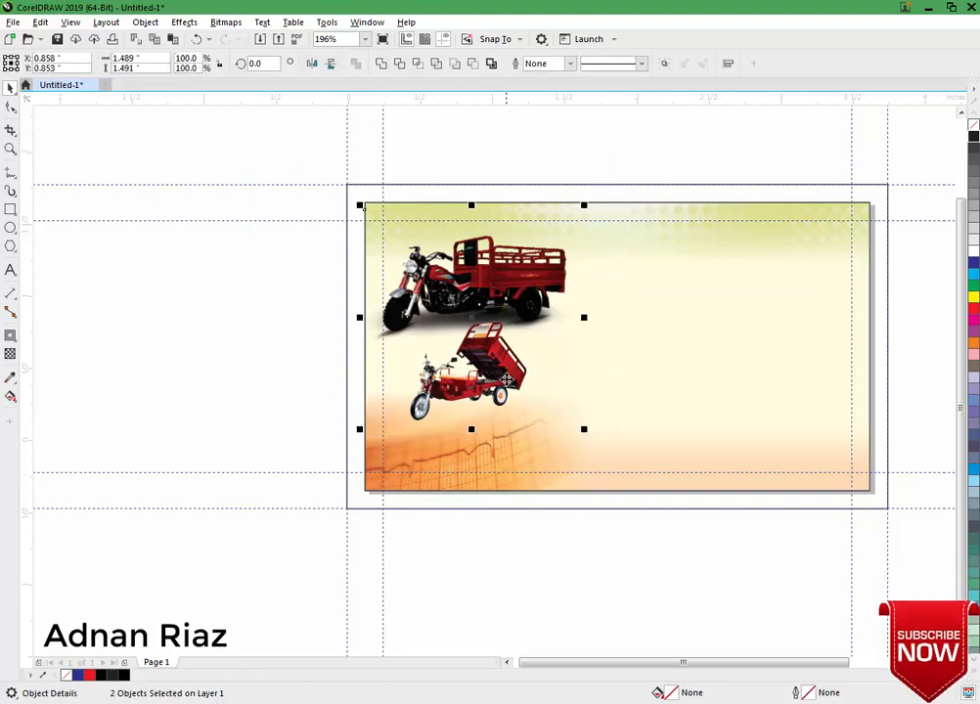
{"action": "left_click_drag", "start_coordinate": [507, 380], "coordinate": [506, 368]}
{"action": "left_click", "coordinate": [220, 326]}
{"action": "left_click", "coordinate": [457, 262]}
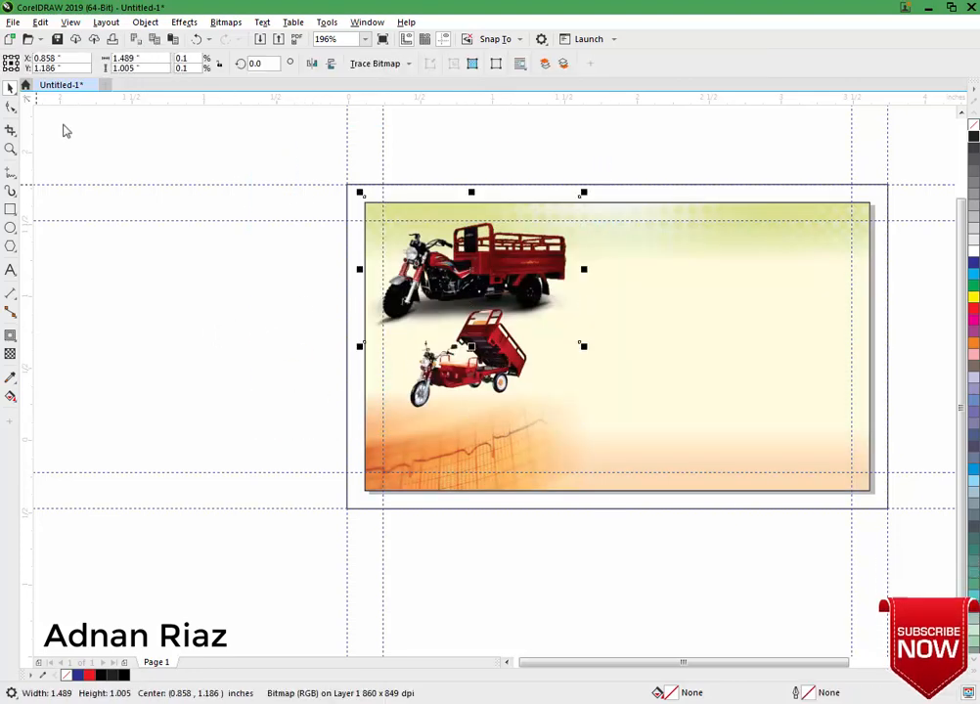
{"action": "left_click", "coordinate": [11, 106]}
{"action": "scroll", "coordinate": [570, 179], "scroll_direction": "up", "scroll_amount": 1}
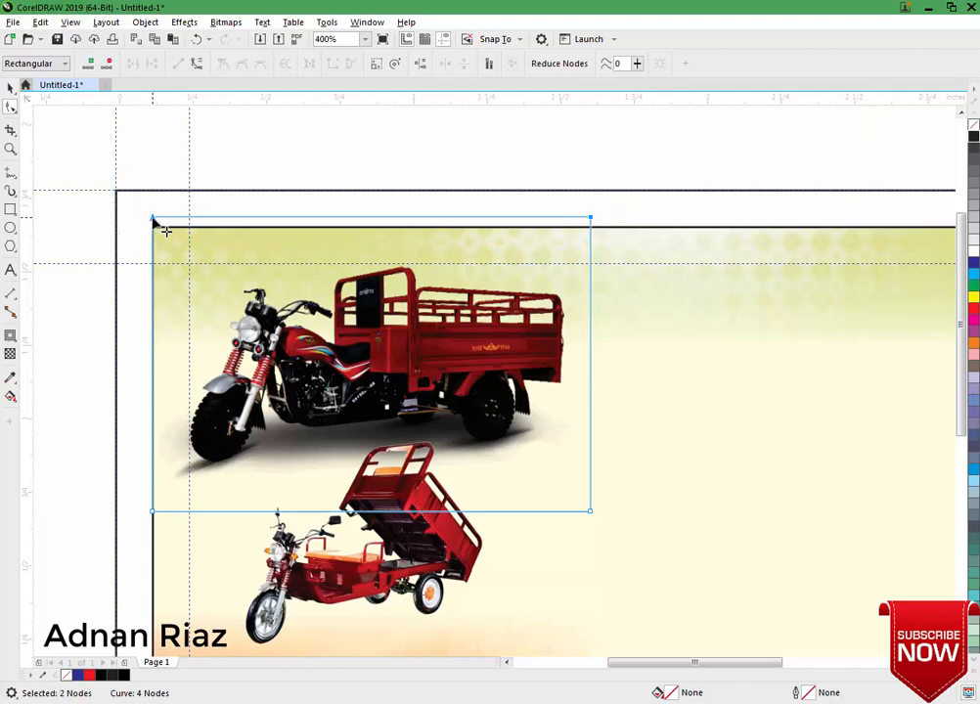
Crop the larger rickshaw photo by pulling its top edge down and bottom edge up.
{"action": "left_click_drag", "start_coordinate": [166, 231], "coordinate": [167, 271]}
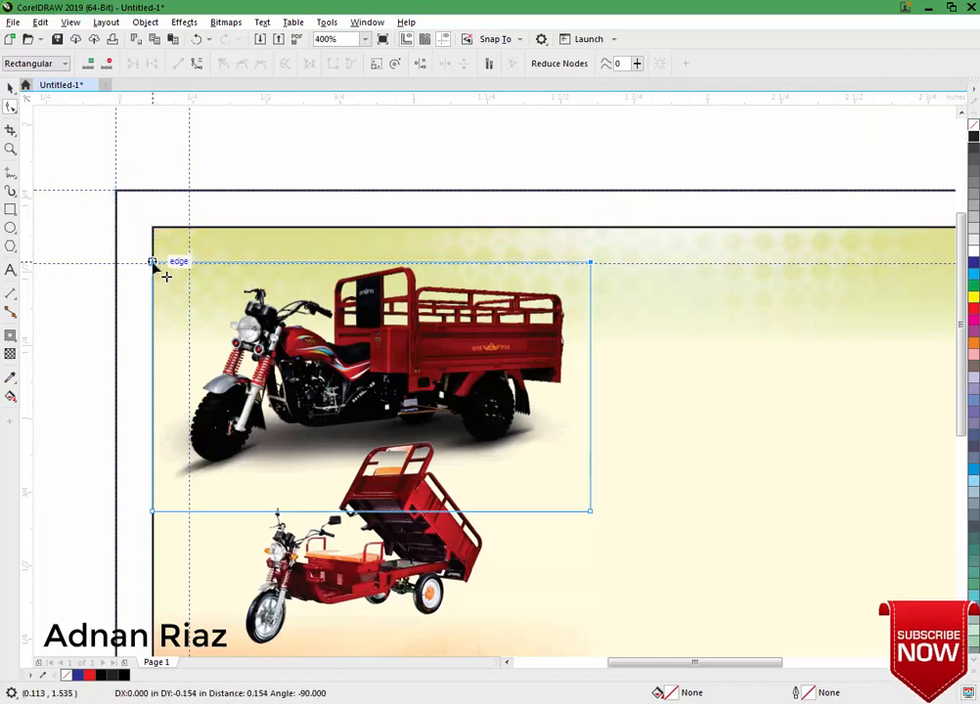
{"action": "left_click_drag", "start_coordinate": [721, 486], "coordinate": [115, 562]}
{"action": "left_click_drag", "start_coordinate": [153, 511], "coordinate": [154, 483]}
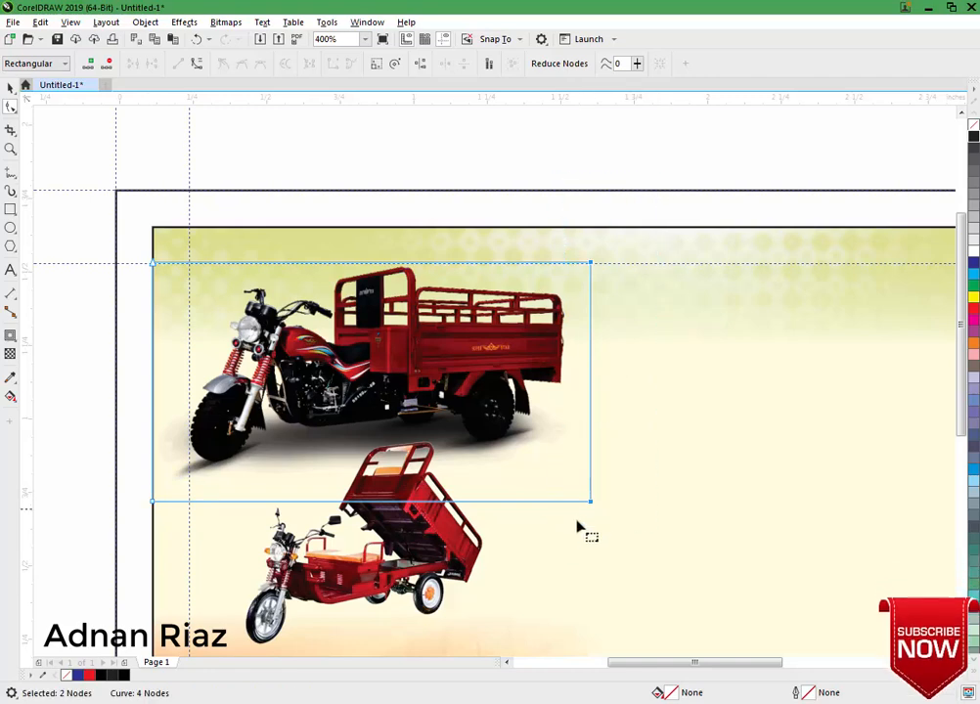
{"action": "left_click", "coordinate": [10, 88]}
{"action": "left_click", "coordinate": [39, 125]}
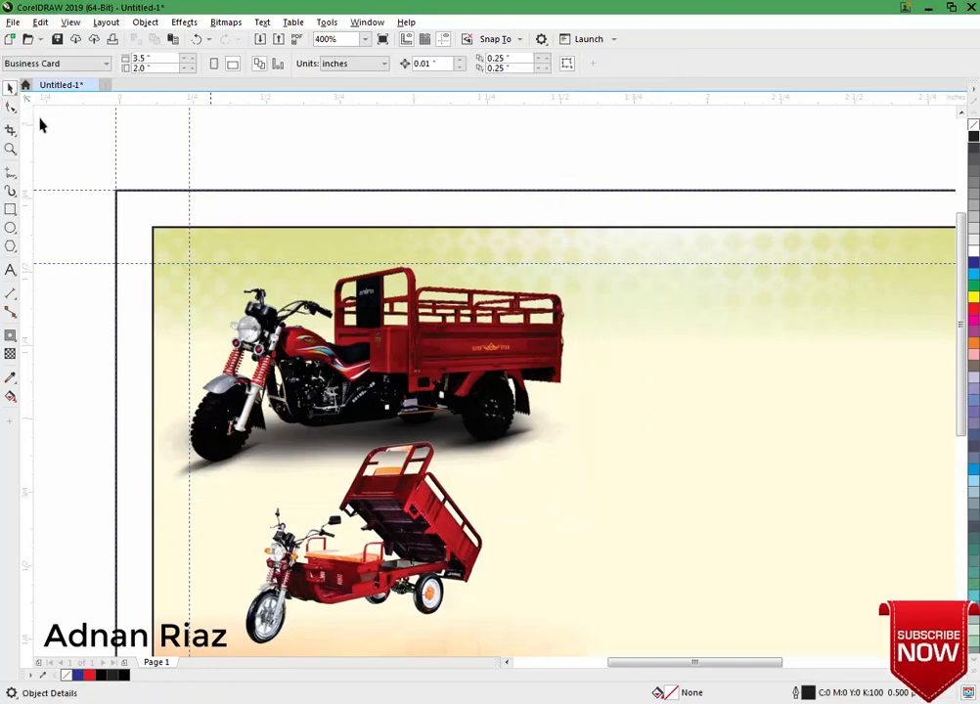
{"action": "scroll", "coordinate": [39, 125], "scroll_direction": "down", "scroll_amount": 1}
Type the Urdu name in Jameel Noori Nastaleeq at the card's upper right and shift it left.
{"action": "scroll", "coordinate": [39, 125], "scroll_direction": "down", "scroll_amount": 1}
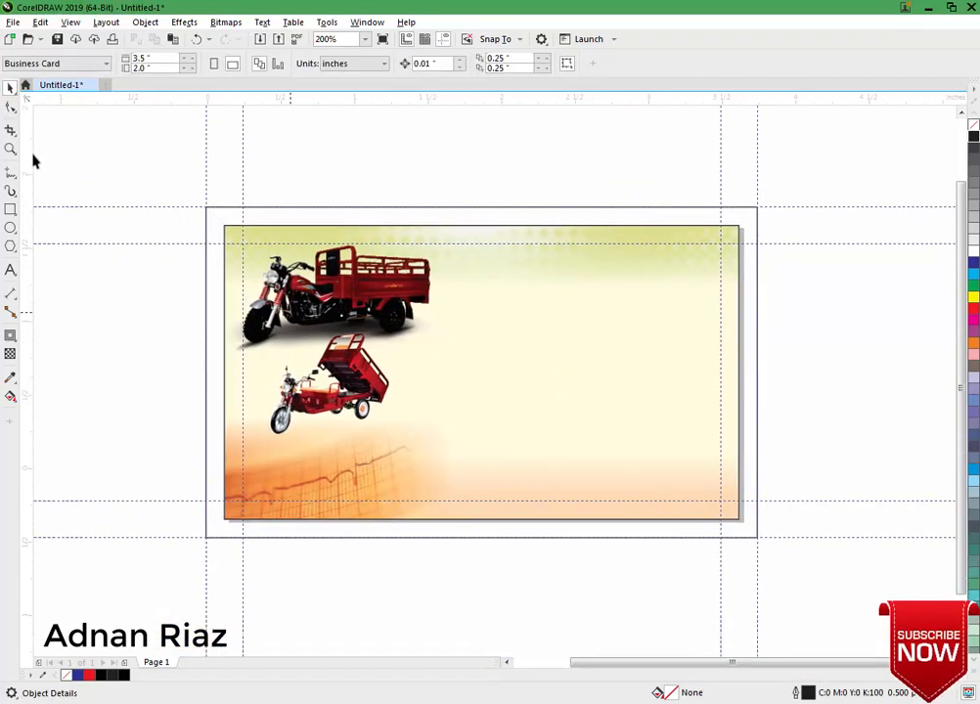
{"action": "left_click", "coordinate": [9, 270]}
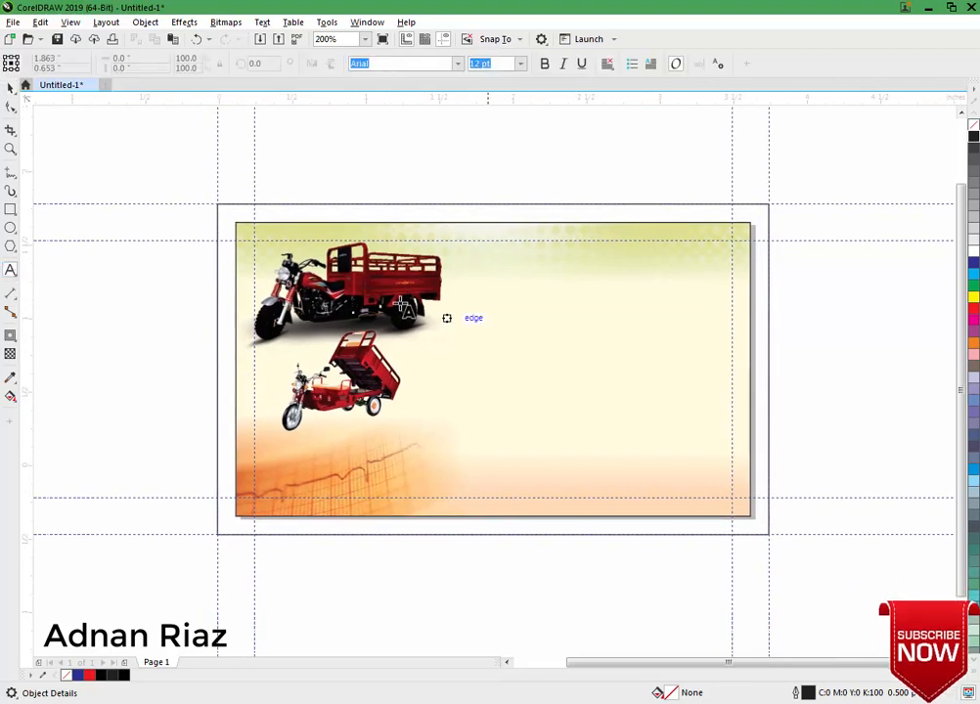
{"action": "left_click", "coordinate": [585, 306]}
{"action": "left_click", "coordinate": [457, 64]}
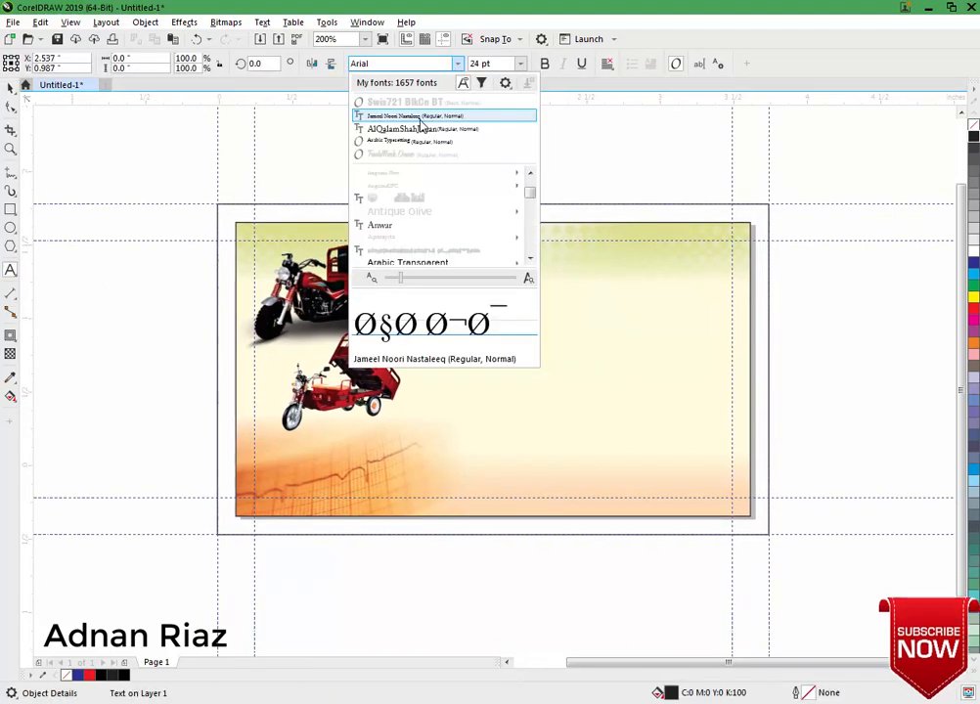
{"action": "left_click", "coordinate": [423, 117]}
{"action": "type", "text": "ایم"}
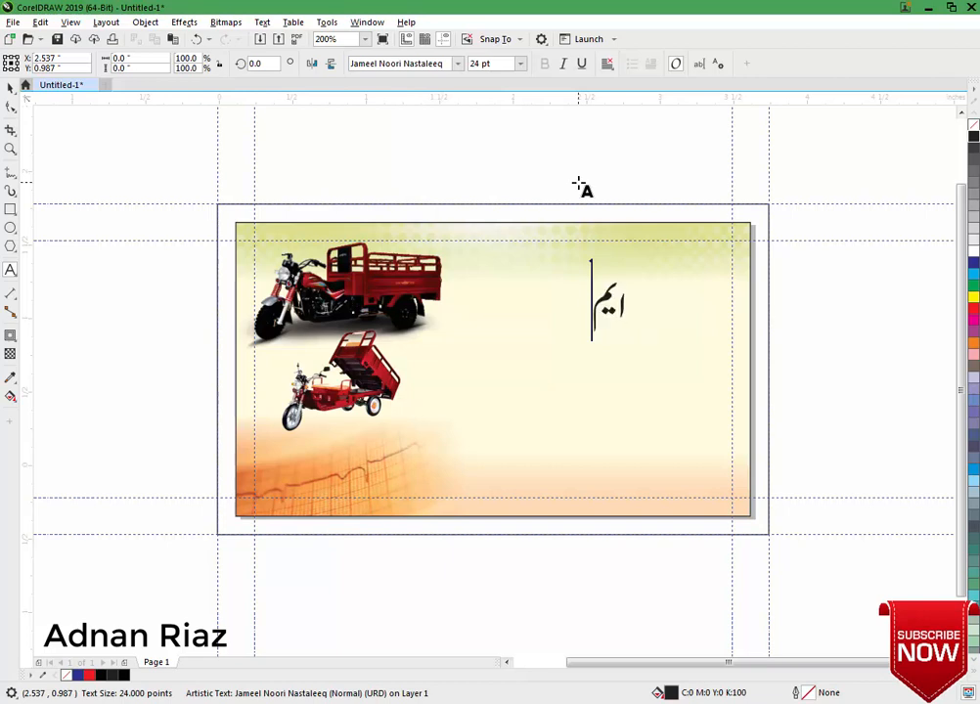
{"action": "type", "text": " سراج"}
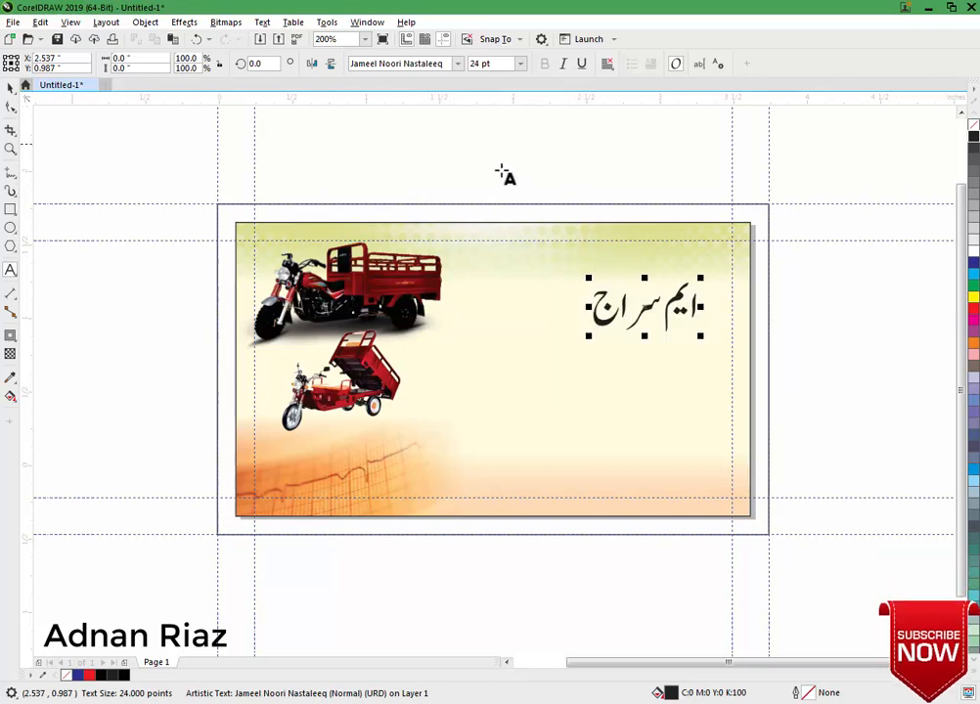
{"action": "left_click_drag", "start_coordinate": [678, 296], "coordinate": [630, 296]}
{"action": "scroll", "coordinate": [606, 292], "scroll_direction": "up", "scroll_amount": 1}
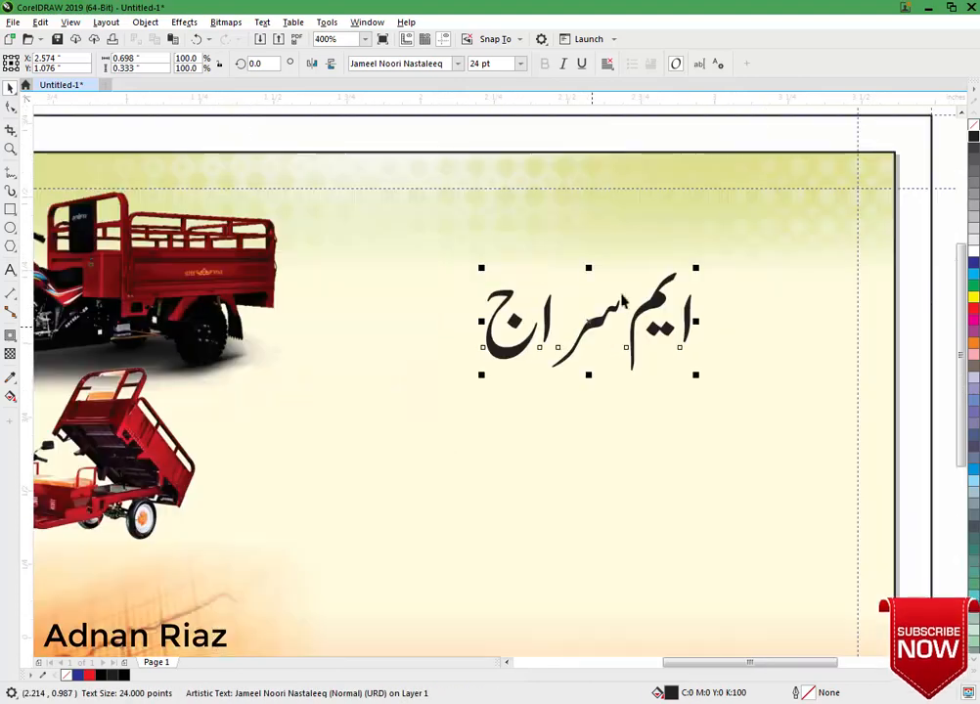
Respace the Urdu name's letters by shifting groups of characters along the baseline.
{"action": "left_click", "coordinate": [12, 107]}
{"action": "scroll", "coordinate": [394, 278], "scroll_direction": "up", "scroll_amount": 1}
{"action": "left_click_drag", "start_coordinate": [394, 278], "coordinate": [587, 326]}
{"action": "left_click", "coordinate": [569, 373]}
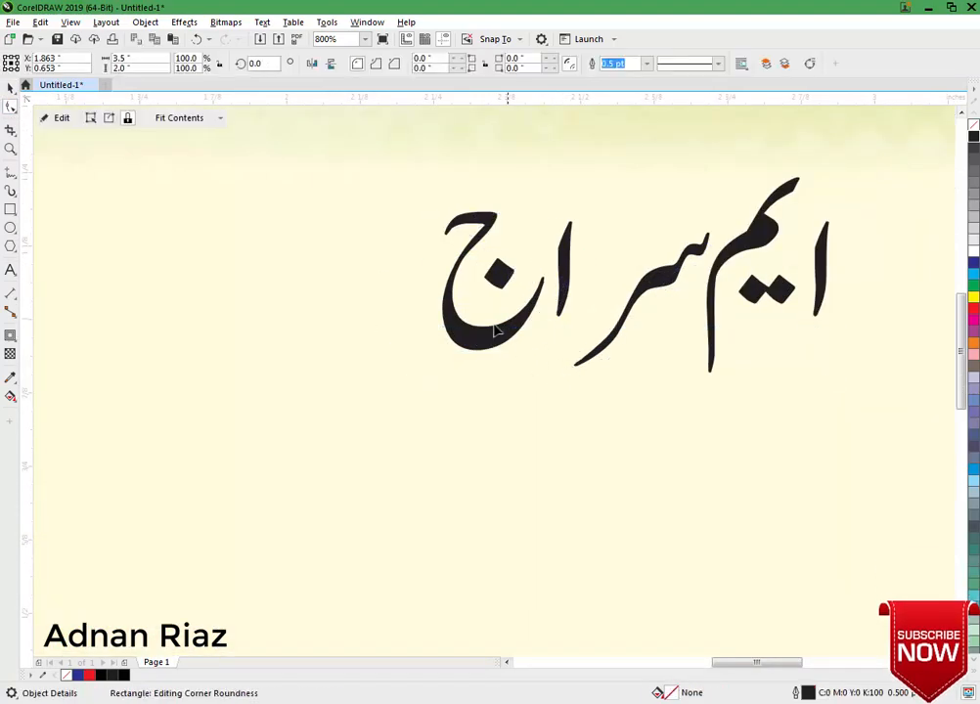
{"action": "left_click", "coordinate": [491, 338]}
{"action": "left_click_drag", "start_coordinate": [407, 297], "coordinate": [587, 331]}
{"action": "scroll", "coordinate": [528, 313], "scroll_direction": "down", "scroll_amount": 1}
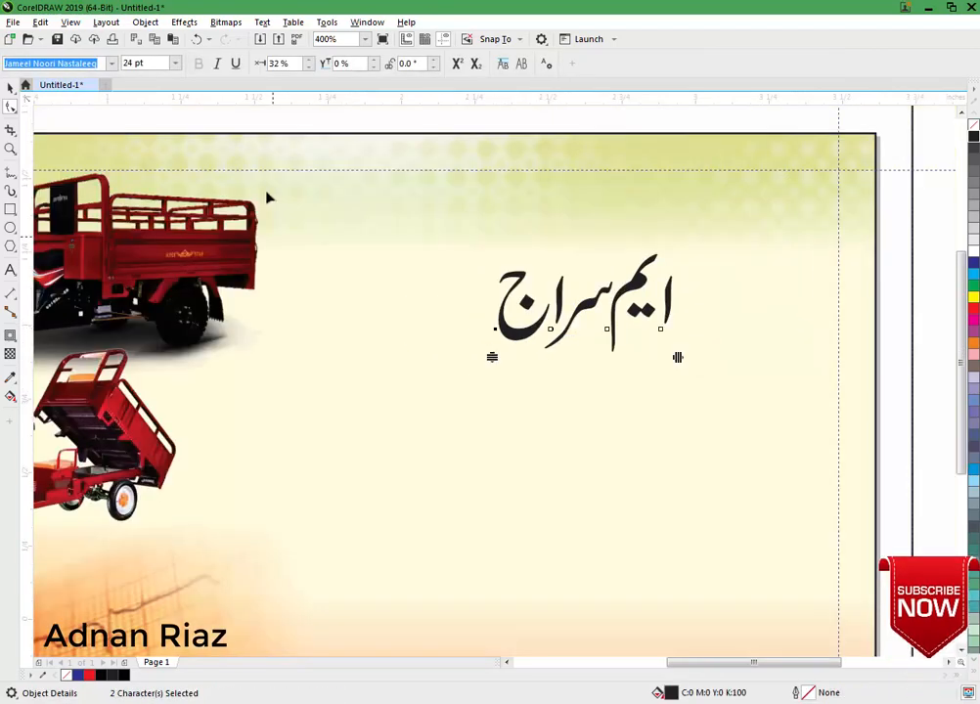
{"action": "left_click", "coordinate": [10, 86]}
{"action": "scroll", "coordinate": [499, 283], "scroll_direction": "down", "scroll_amount": 1}
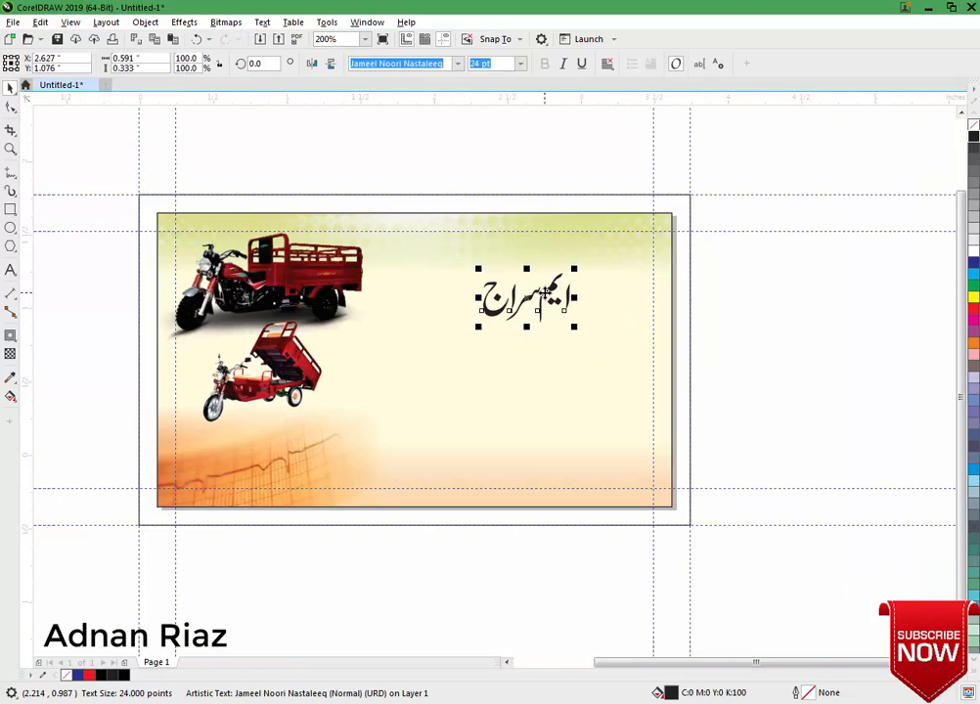
Convert the Urdu name to curves and enlarge it to about 281.6% across the upper right.
{"action": "right_click", "coordinate": [546, 294]}
{"action": "left_click", "coordinate": [557, 316]}
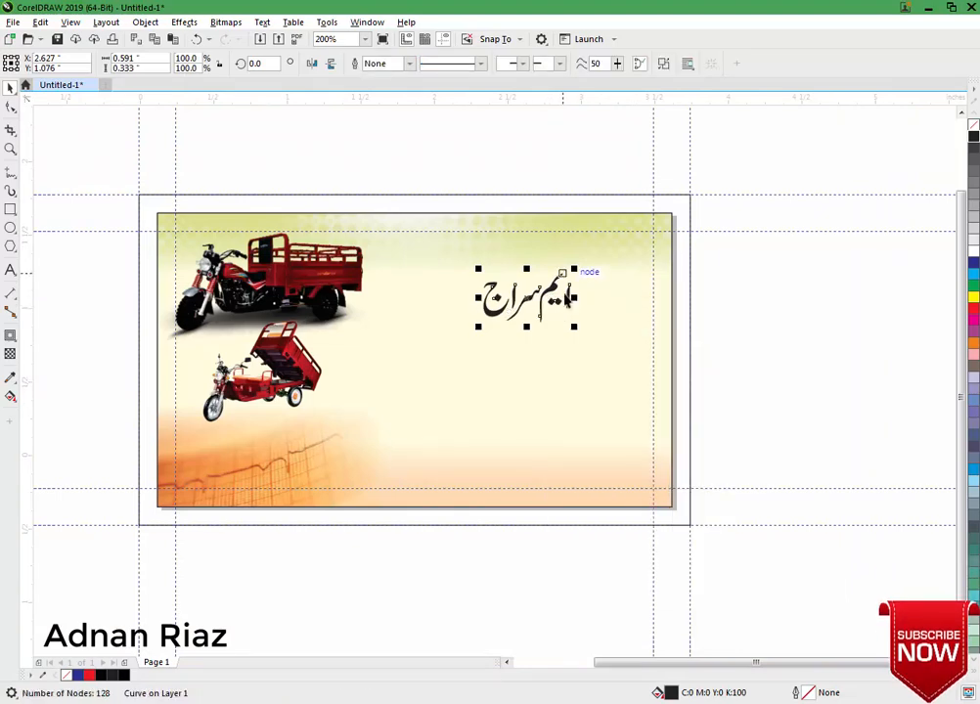
{"action": "left_click_drag", "start_coordinate": [574, 269], "coordinate": [657, 221]}
{"action": "left_click_drag", "start_coordinate": [596, 287], "coordinate": [576, 291]}
{"action": "left_click_drag", "start_coordinate": [635, 234], "coordinate": [585, 264]}
{"action": "left_click_drag", "start_coordinate": [553, 302], "coordinate": [554, 295]}
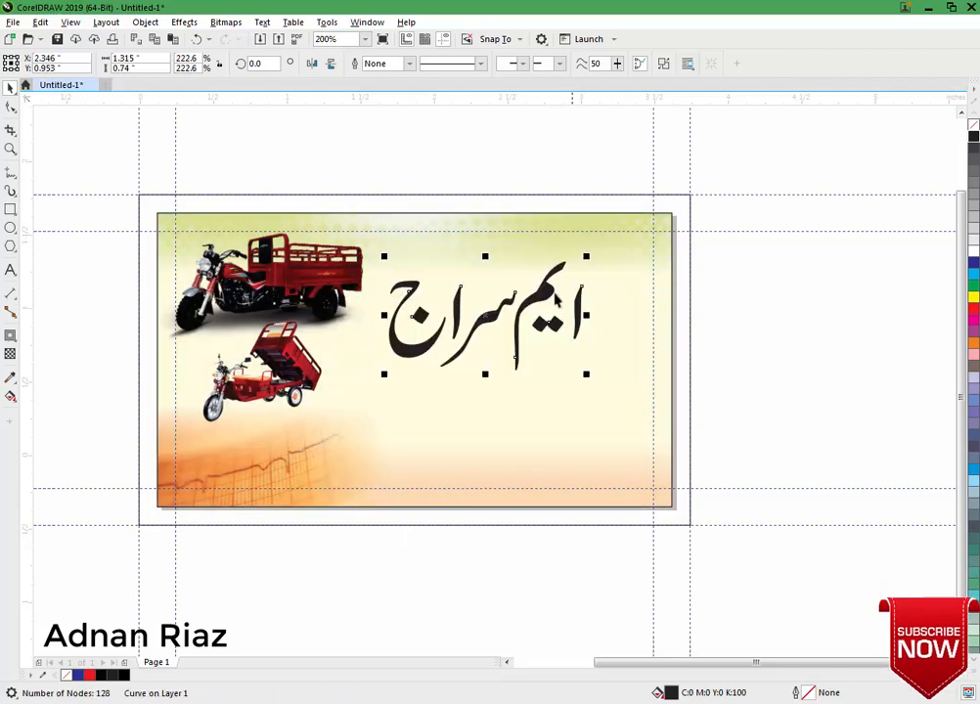
{"action": "left_click_drag", "start_coordinate": [586, 256], "coordinate": [637, 231]}
Nudge the enlarged name into final position and fill it red.
{"action": "key", "text": "Right"}
{"action": "key", "text": "Right"}
{"action": "key", "text": "Right"}
{"action": "key", "text": "Right"}
{"action": "key", "text": "Right"}
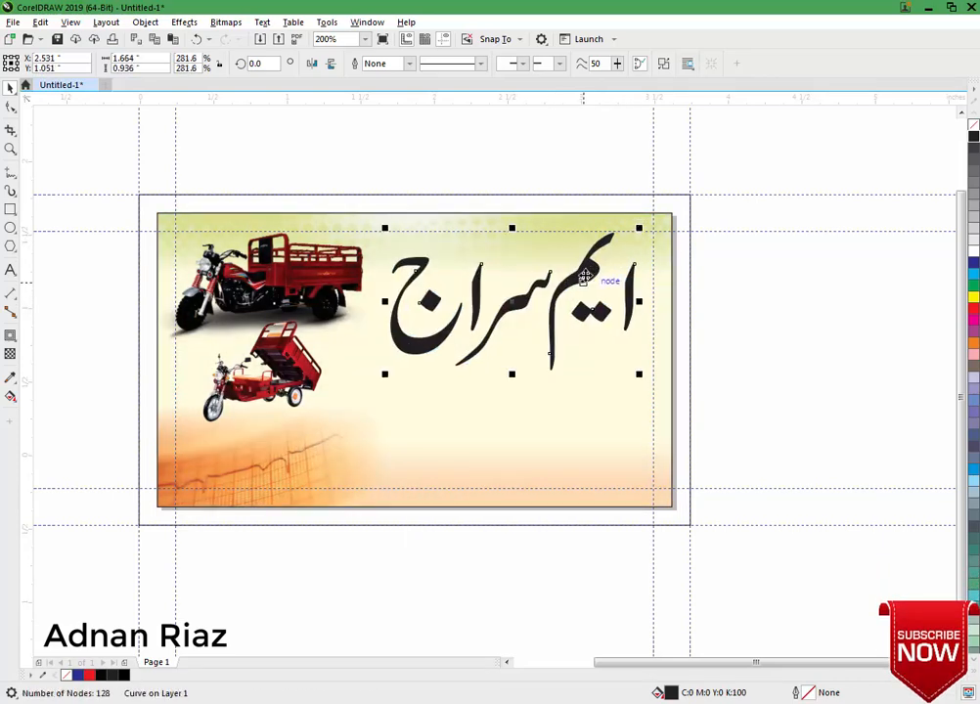
{"action": "key", "text": "Down"}
{"action": "key", "text": "Right"}
{"action": "key", "text": "Right"}
{"action": "key", "text": "Down"}
{"action": "key", "text": "Right"}
{"action": "key", "text": "Right"}
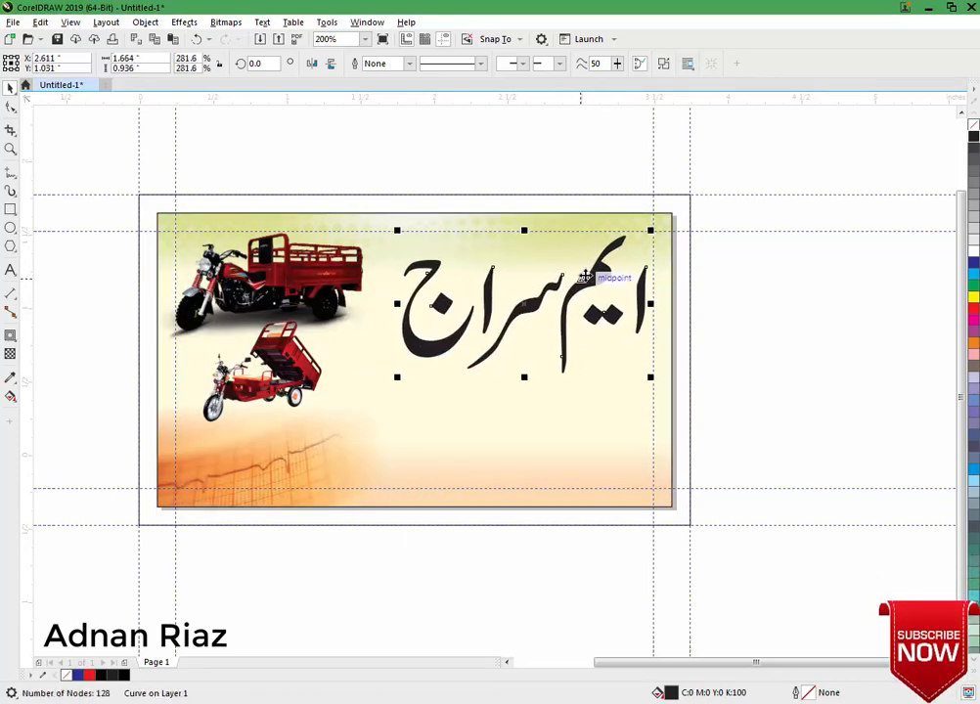
{"action": "key", "text": "Right"}
{"action": "key", "text": "Right"}
{"action": "key", "text": "Up"}
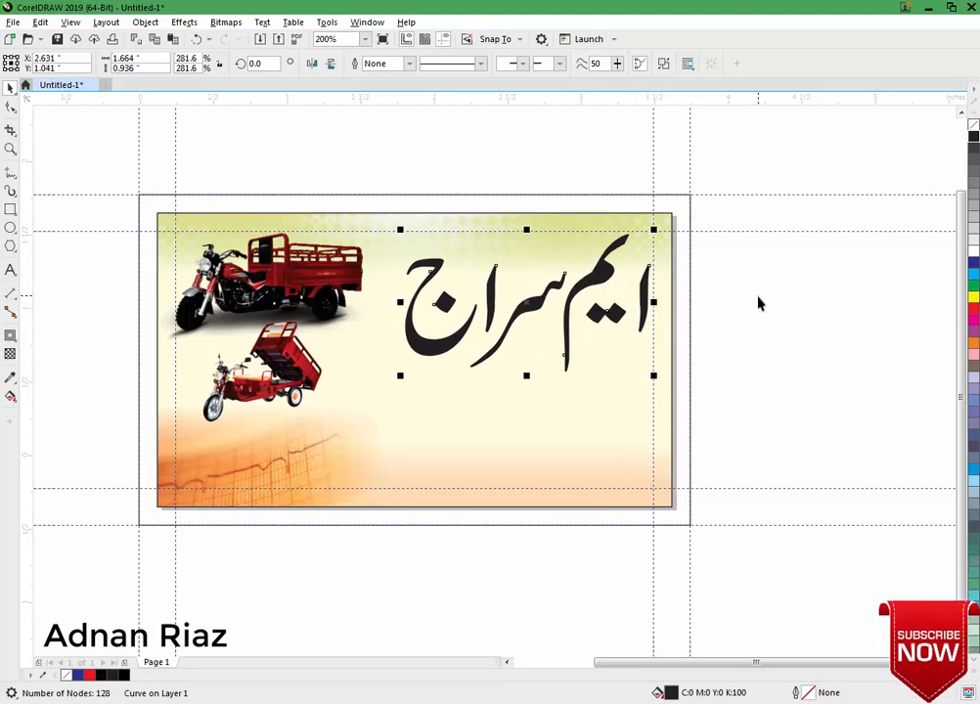
{"action": "left_click", "coordinate": [973, 309]}
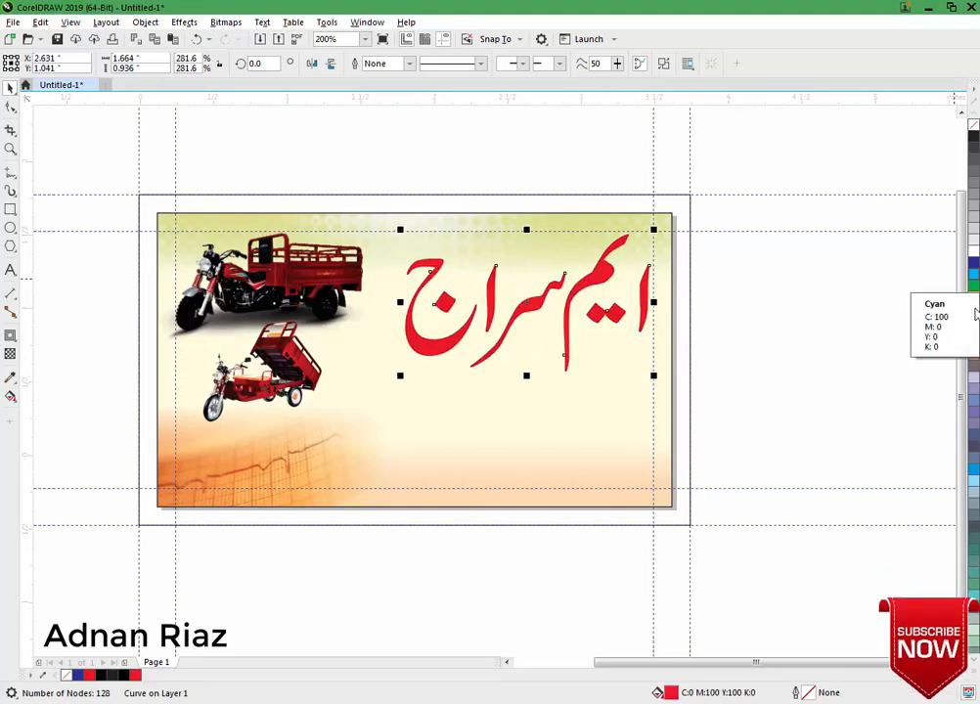
Give the red name a 1.0 pt white outline set to sit behind the fill.
{"action": "scroll", "coordinate": [607, 279], "scroll_direction": "up", "scroll_amount": 1}
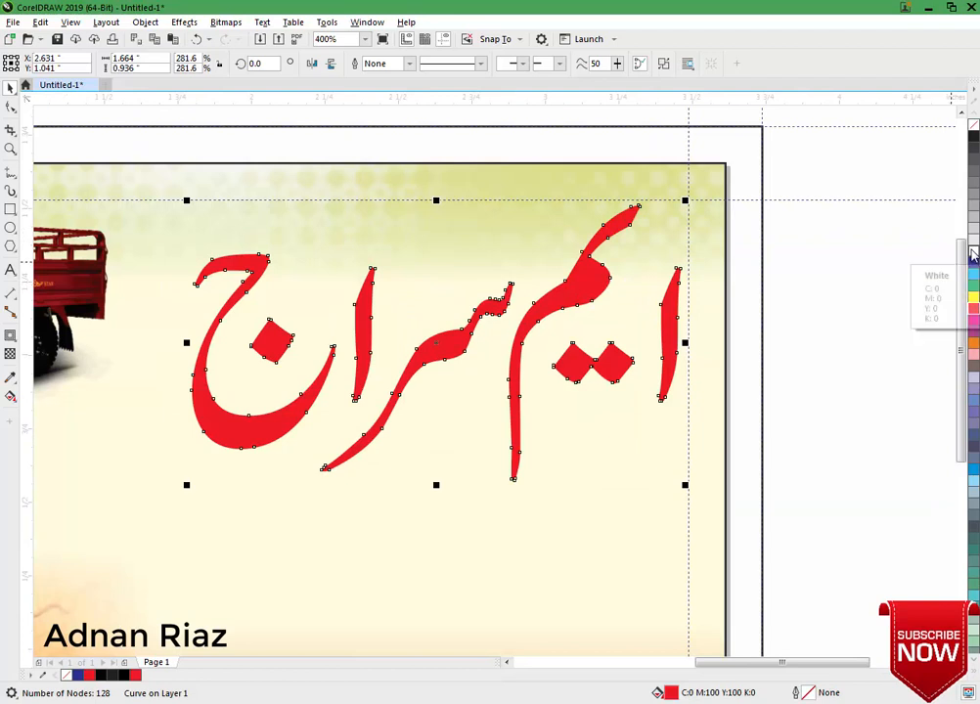
{"action": "right_click", "coordinate": [973, 254]}
{"action": "left_click", "coordinate": [411, 64]}
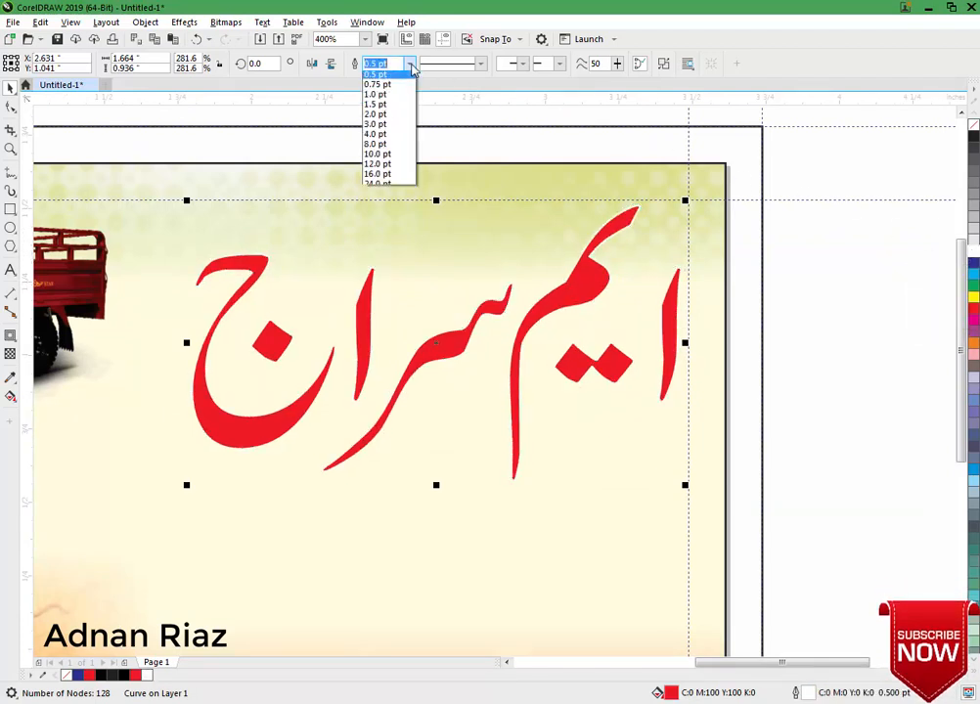
{"action": "left_click", "coordinate": [384, 119]}
{"action": "key", "text": "F12"}
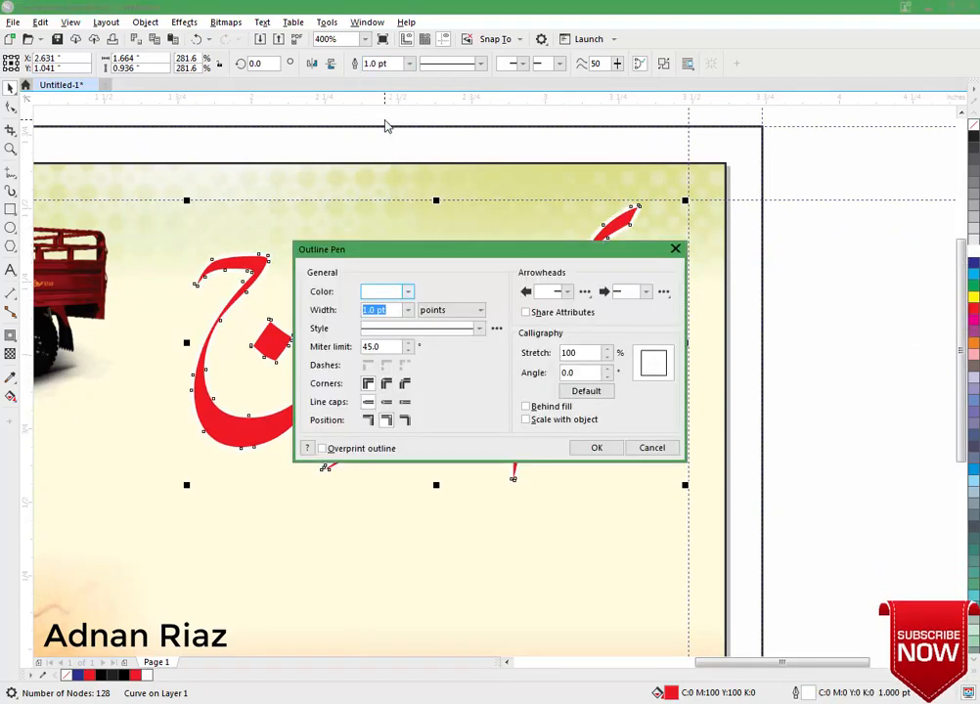
{"action": "left_click", "coordinate": [526, 406]}
{"action": "left_click", "coordinate": [595, 446]}
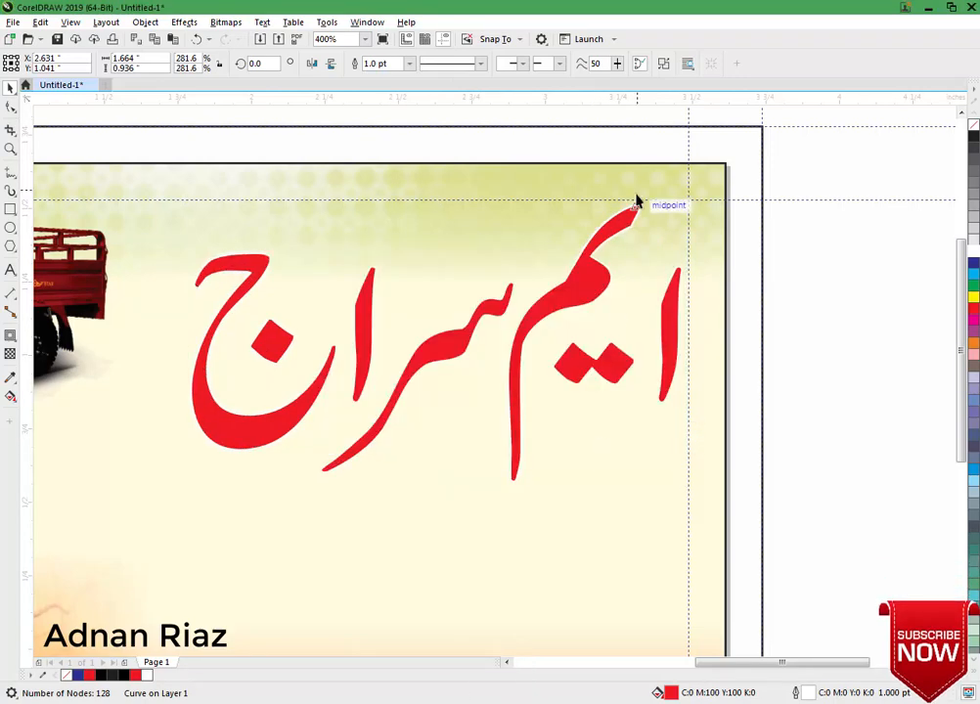
{"action": "scroll", "coordinate": [637, 200], "scroll_direction": "up", "scroll_amount": 1}
{"action": "scroll", "coordinate": [637, 200], "scroll_direction": "down", "scroll_amount": 2}
Duplicate the red name, colour the copy black and apply a 7.7-pixel Gaussian Blur.
{"action": "left_click", "coordinate": [667, 274]}
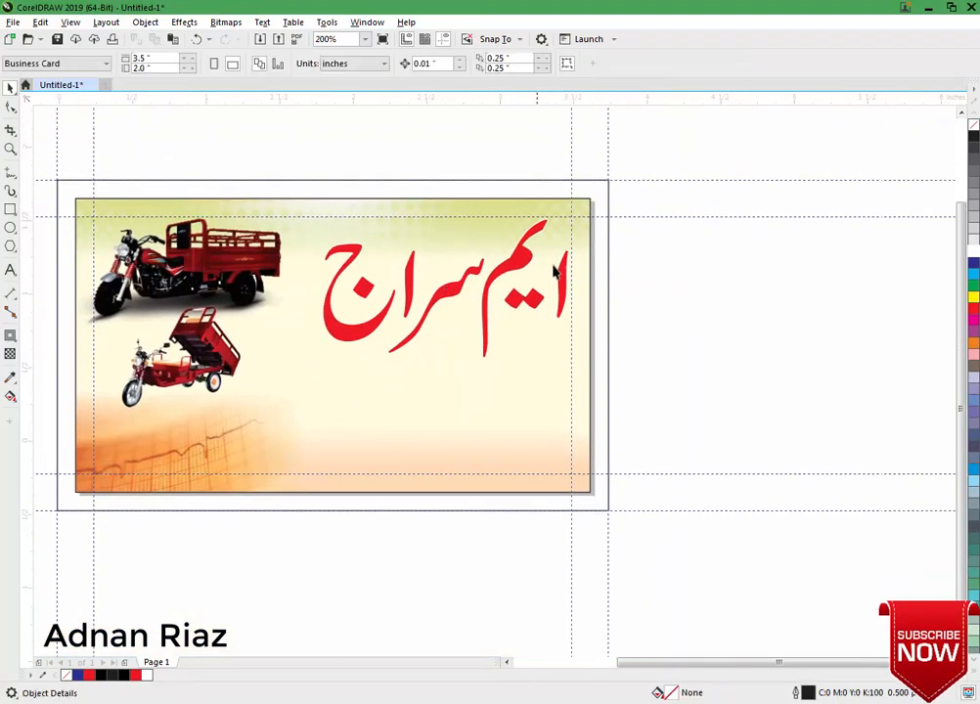
{"action": "left_click_drag", "start_coordinate": [556, 274], "coordinate": [736, 283]}
{"action": "left_click", "coordinate": [973, 137]}
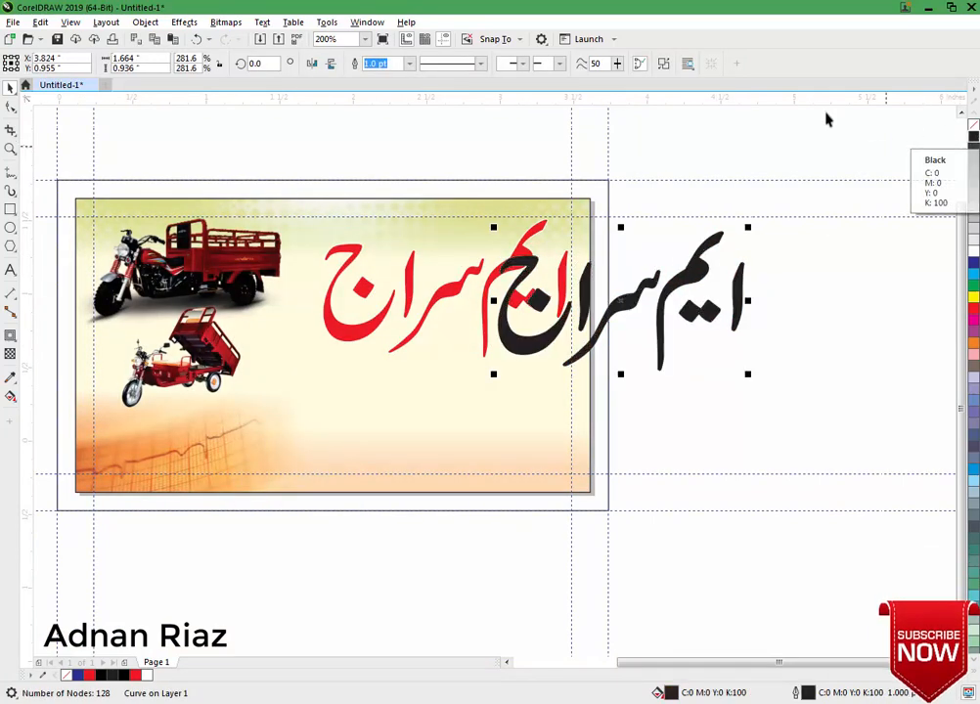
{"action": "left_click", "coordinate": [188, 24]}
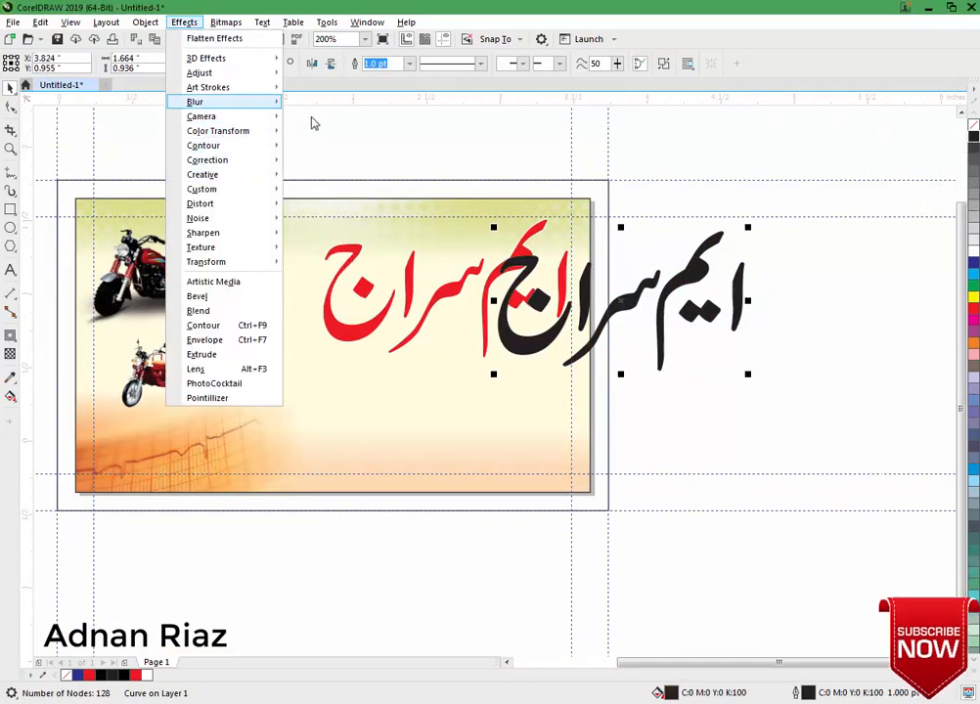
{"action": "mouse_move", "coordinate": [234, 102]}
{"action": "left_click", "coordinate": [318, 118]}
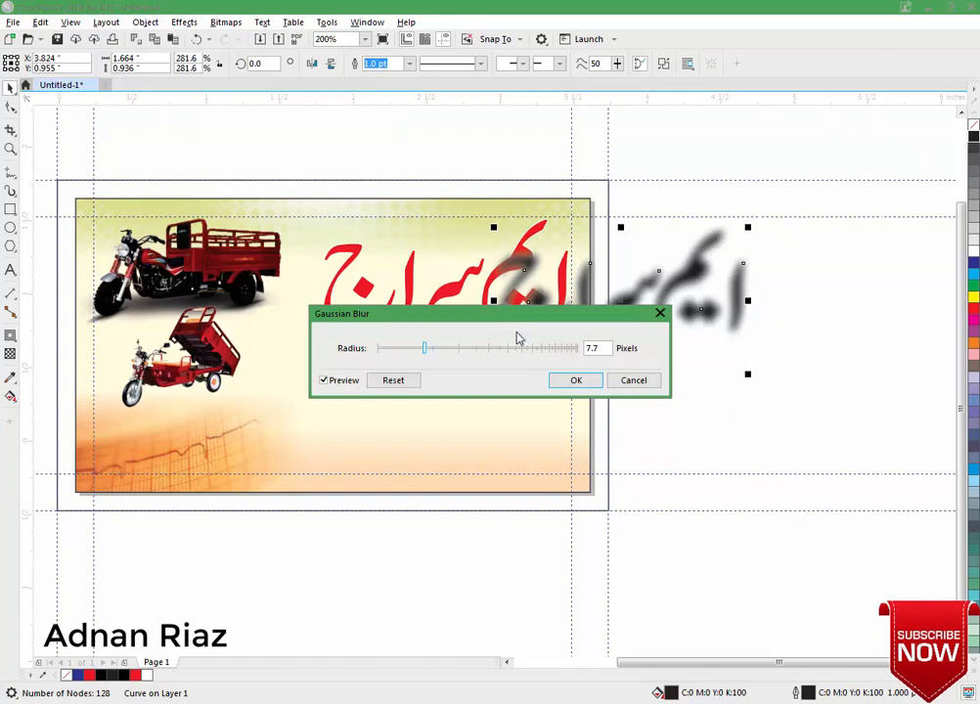
{"action": "left_click", "coordinate": [576, 379]}
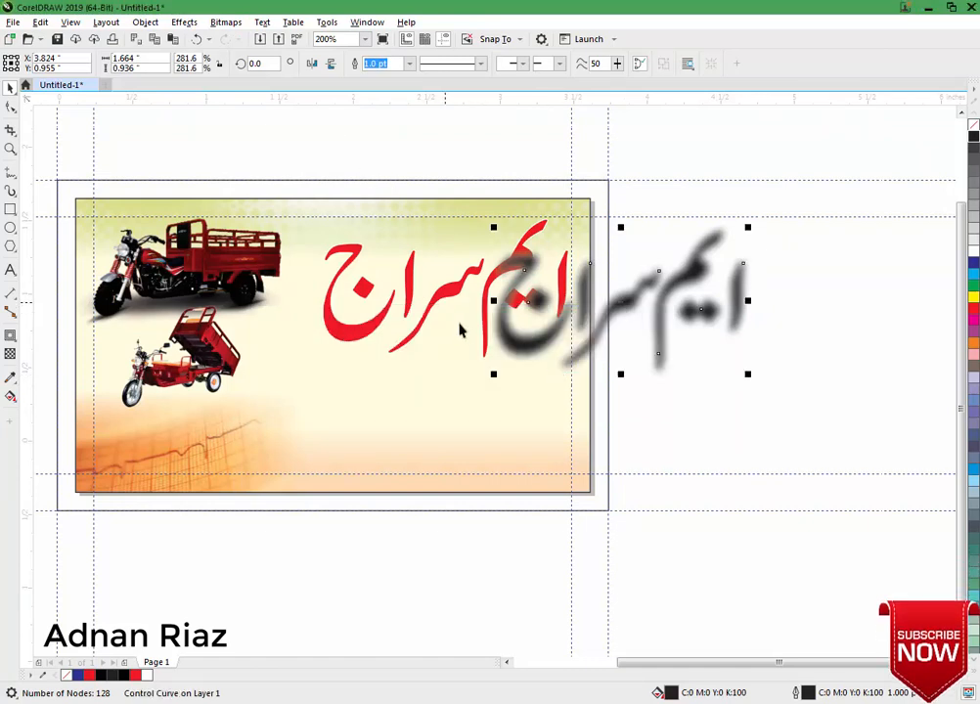
Centre the blurred black copy exactly behind the red name as a shadow.
{"action": "left_click", "coordinate": [440, 297], "text": "shift"}
{"action": "key", "text": "c"}
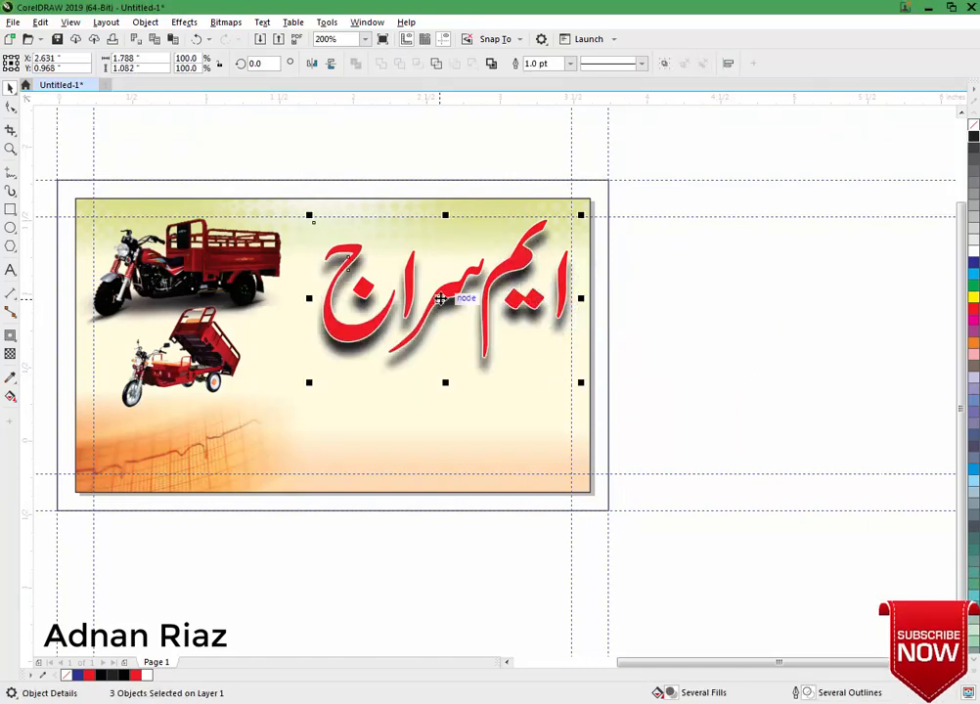
{"action": "key", "text": "e"}
{"action": "left_click", "coordinate": [693, 291]}
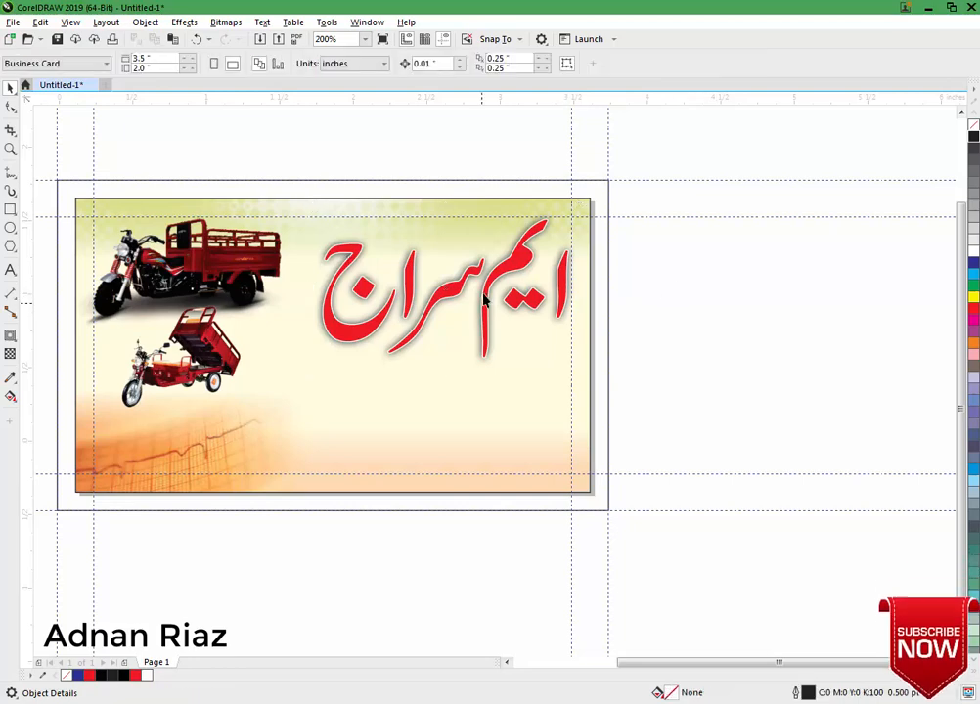
{"action": "scroll", "coordinate": [478, 301], "scroll_direction": "up", "scroll_amount": 1}
Delete the blurred copy behind the red name.
{"action": "key", "text": "F10"}
{"action": "left_click", "coordinate": [401, 327]}
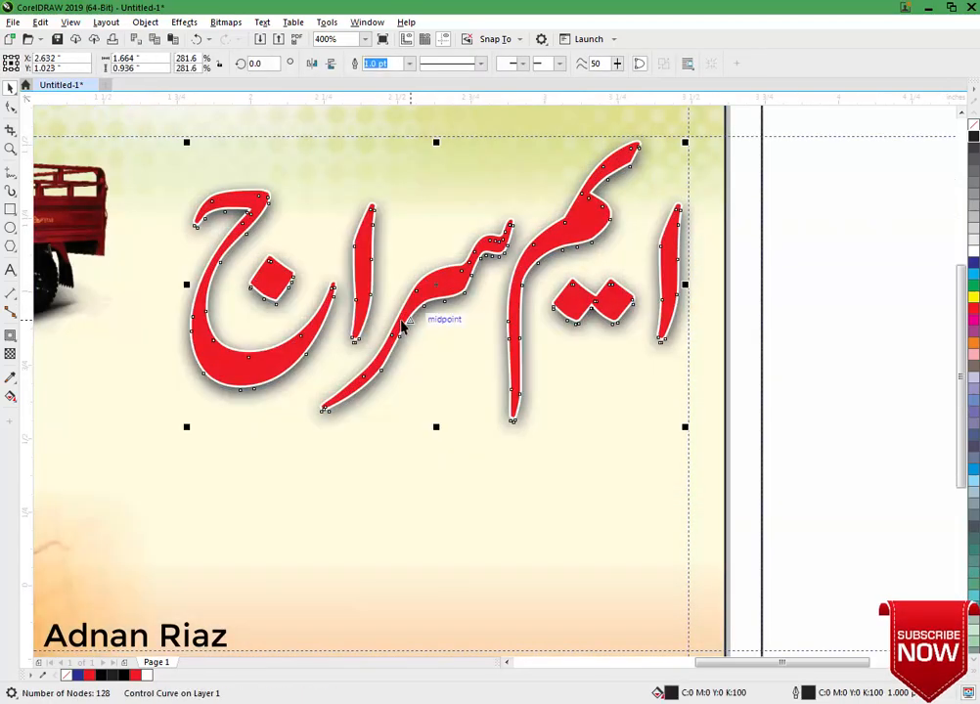
{"action": "key", "text": "Delete"}
Add a soft Multiply drop shadow under the red name, feathered 15, opacity about 36.
{"action": "left_click", "coordinate": [429, 297]}
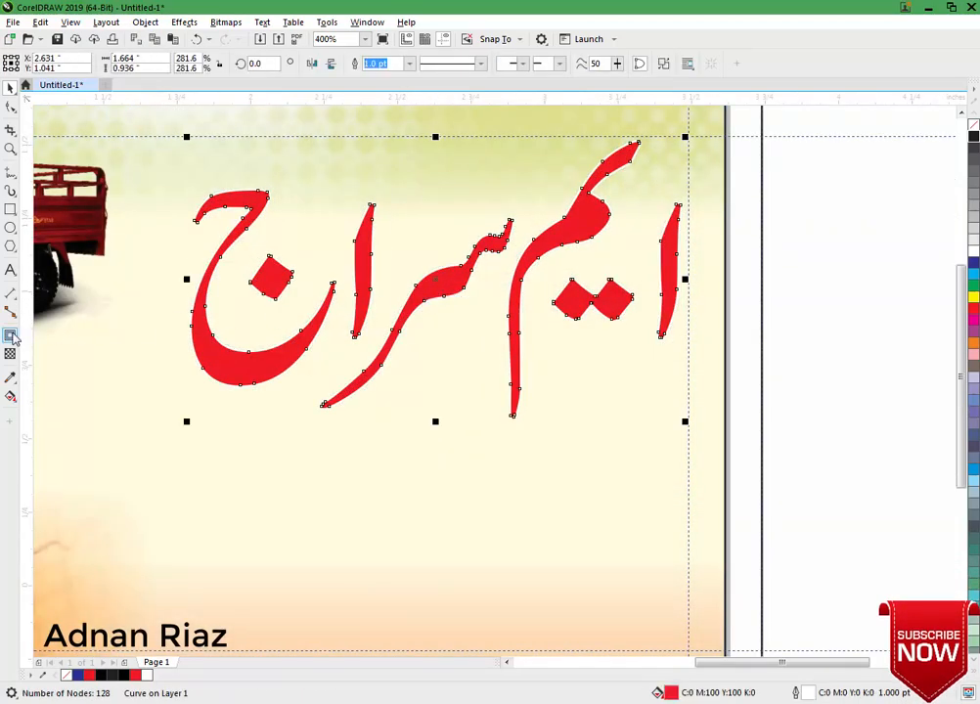
{"action": "left_click", "coordinate": [36, 337]}
{"action": "left_click_drag", "start_coordinate": [431, 279], "coordinate": [427, 300]}
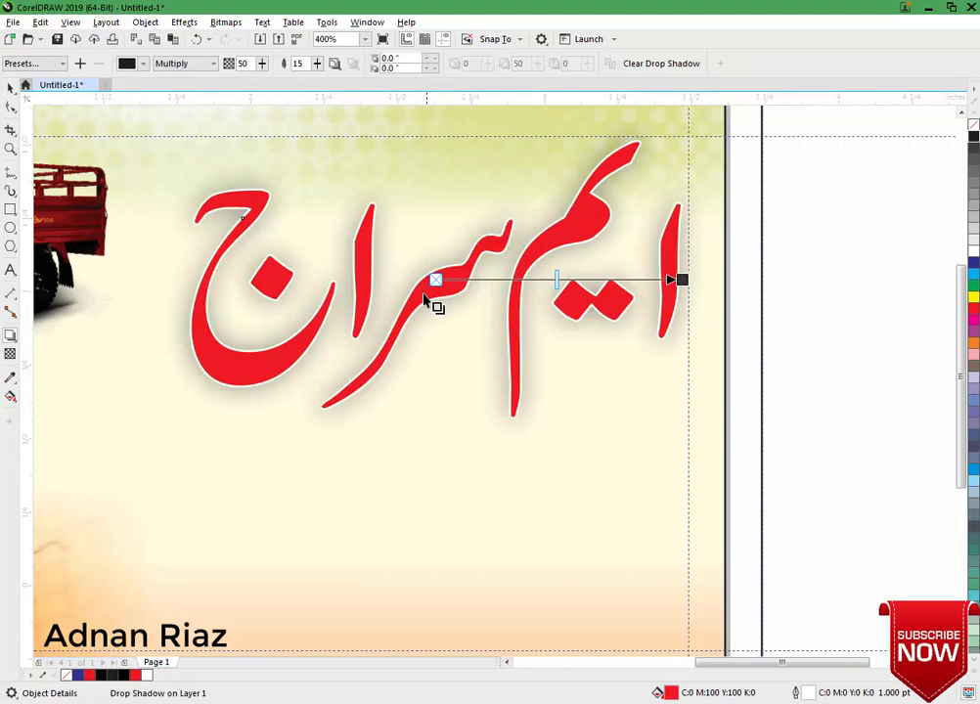
{"action": "left_click", "coordinate": [243, 63]}
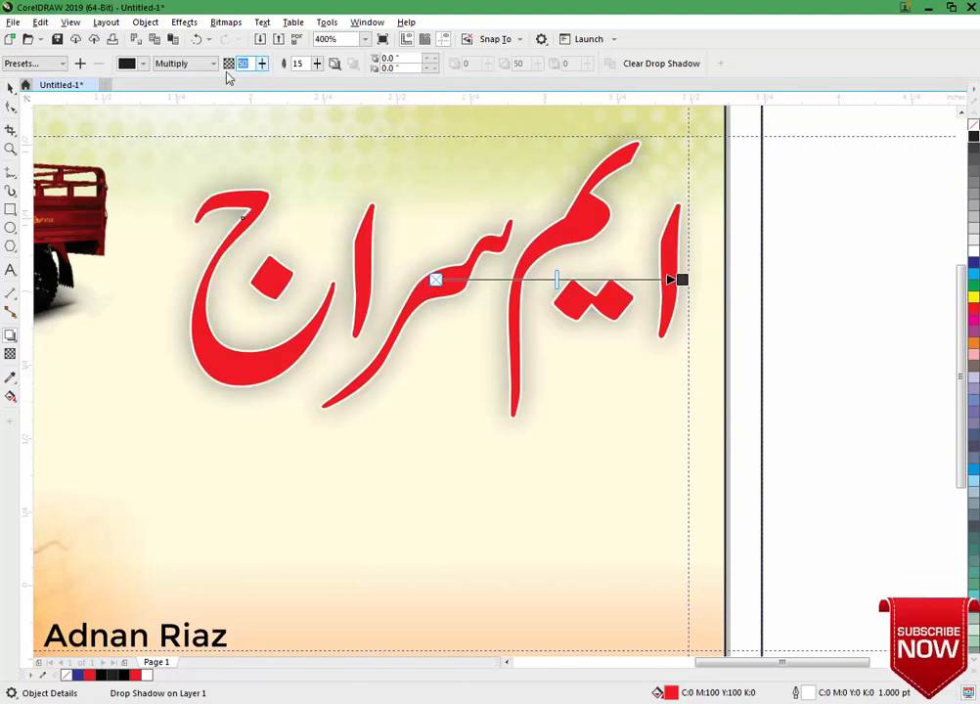
{"action": "key", "text": "Return"}
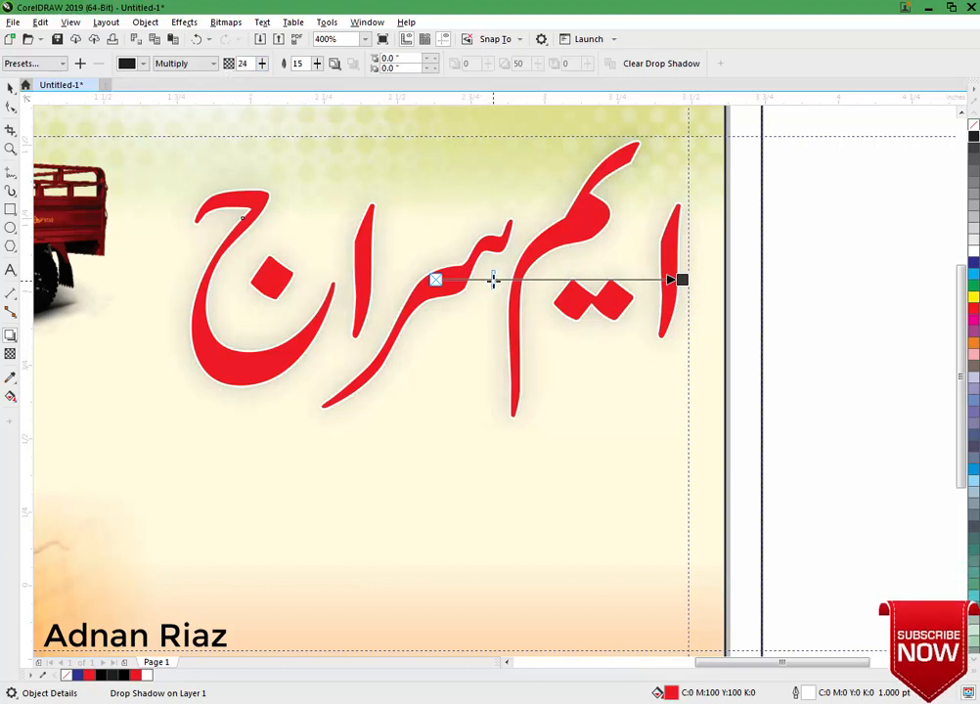
{"action": "left_click_drag", "start_coordinate": [501, 280], "coordinate": [515, 281]}
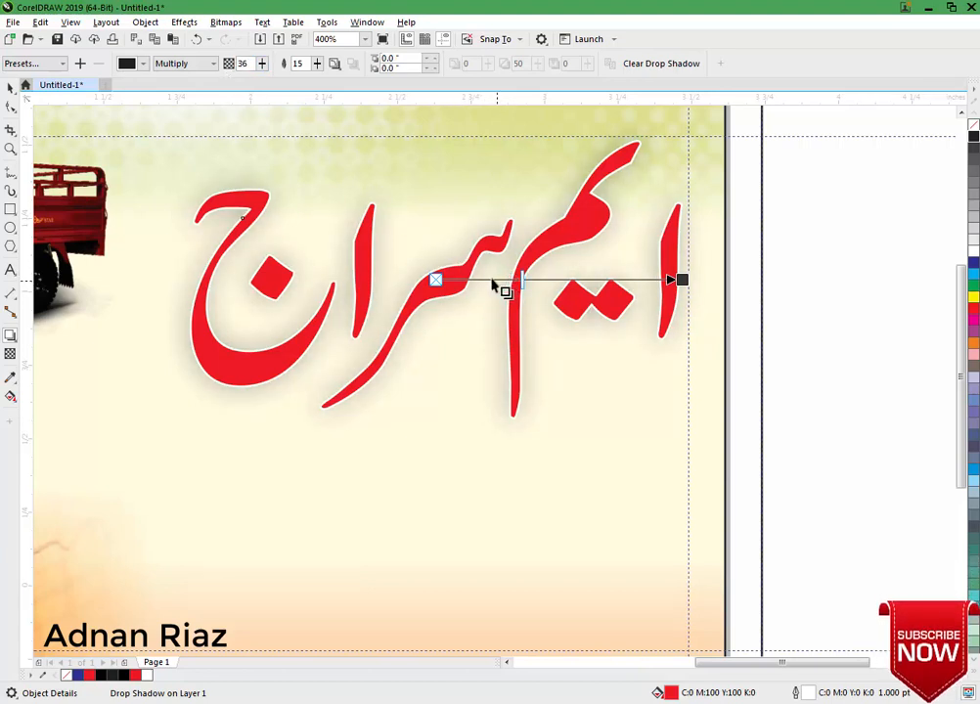
{"action": "left_click", "coordinate": [10, 86]}
{"action": "left_click", "coordinate": [823, 280]}
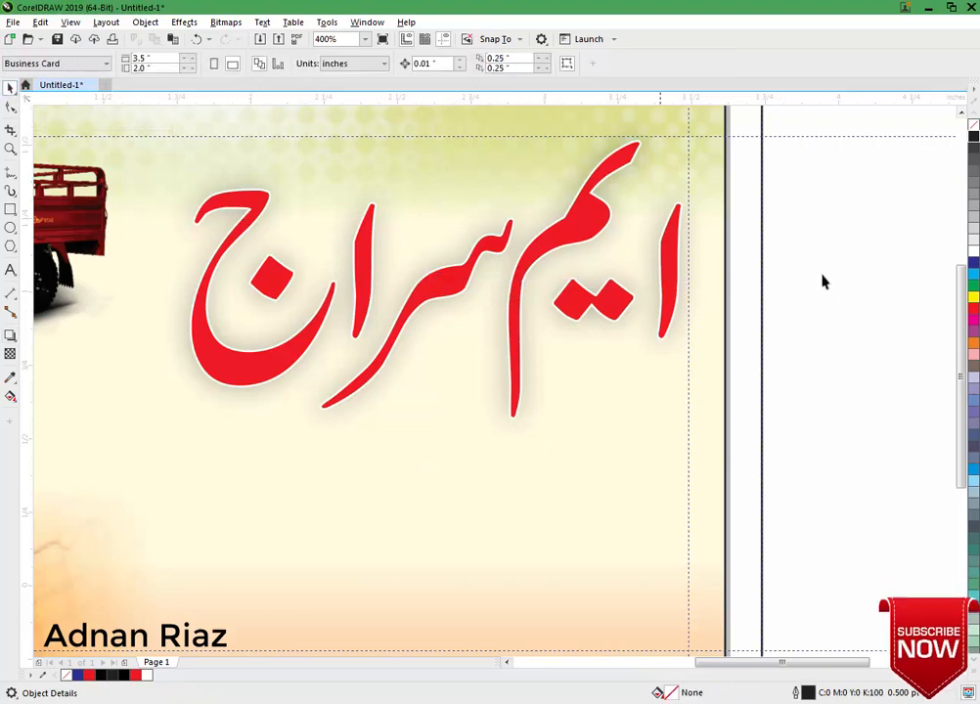
{"action": "right_click", "coordinate": [607, 196]}
Break the drop shadow apart from the red name and delete it.
{"action": "left_click", "coordinate": [679, 200]}
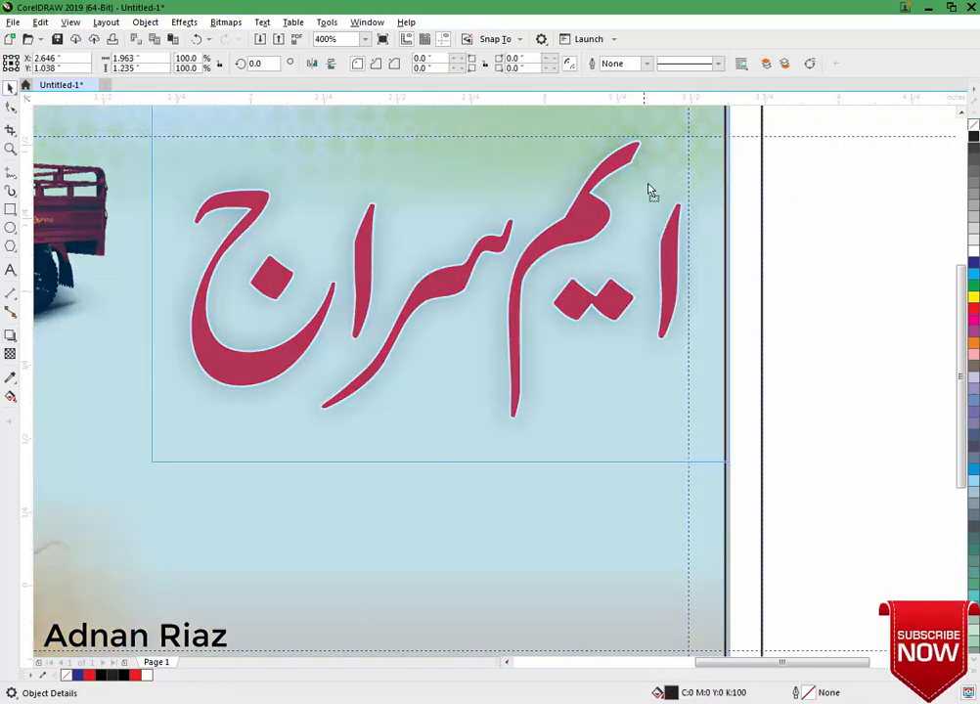
{"action": "left_click", "coordinate": [650, 186]}
{"action": "left_click", "coordinate": [865, 238]}
{"action": "scroll", "coordinate": [622, 196], "scroll_direction": "down", "scroll_amount": 2}
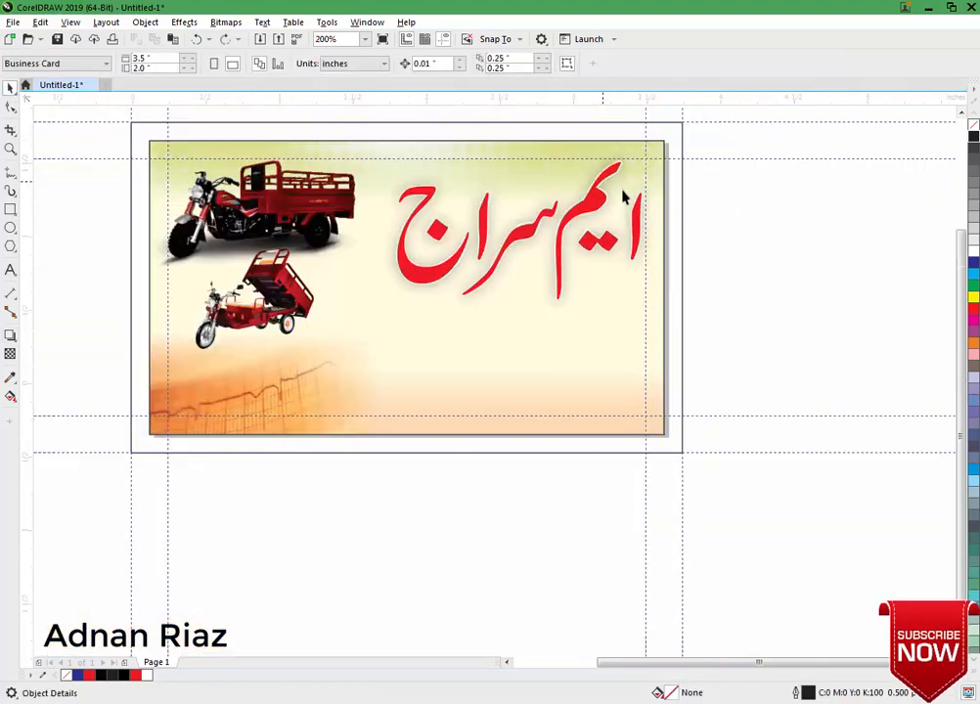
{"action": "left_click_drag", "start_coordinate": [733, 129], "coordinate": [726, 151]}
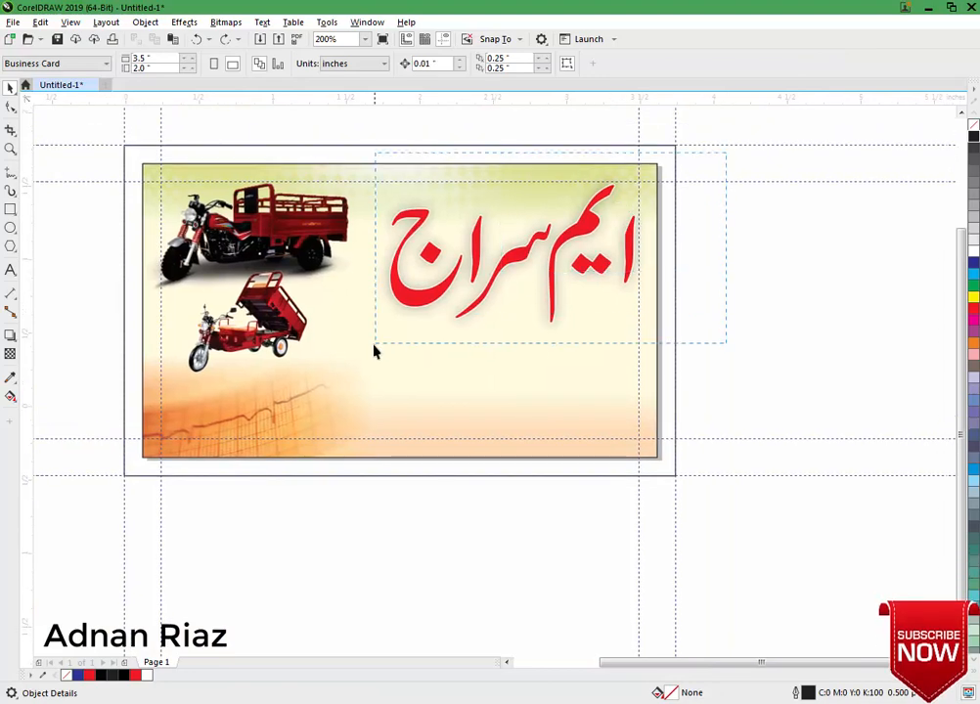
{"action": "left_click_drag", "start_coordinate": [366, 355], "coordinate": [365, 355]}
{"action": "left_click", "coordinate": [770, 297]}
{"action": "scroll", "coordinate": [609, 199], "scroll_direction": "up", "scroll_amount": 1}
{"action": "left_click_drag", "start_coordinate": [640, 211], "coordinate": [720, 212]}
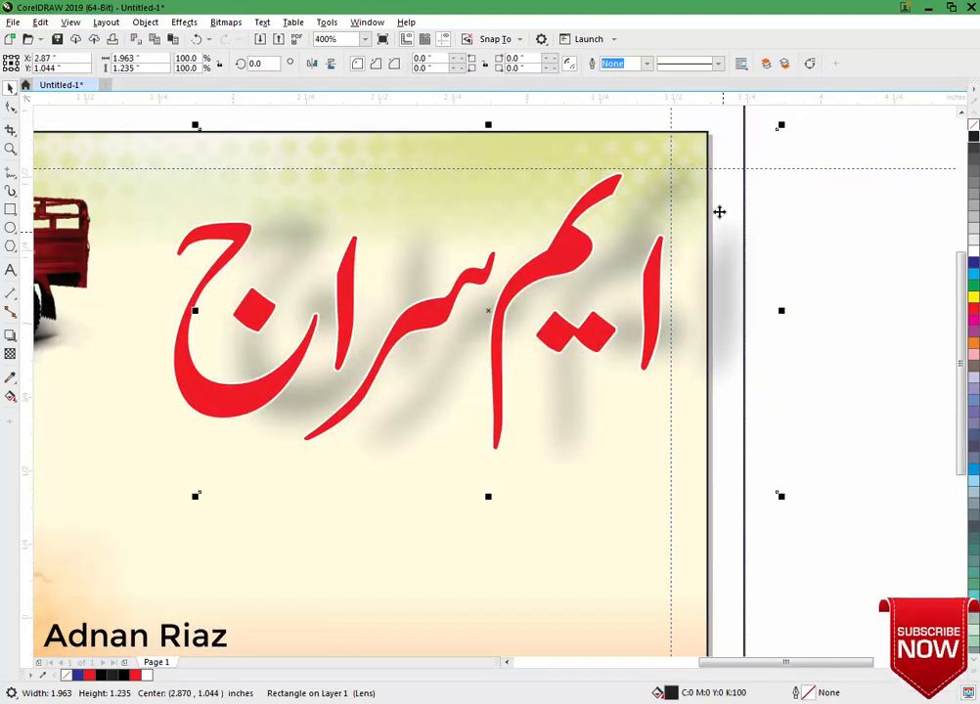
{"action": "key", "text": "Delete"}
Make a black copy of the red name and apply a 5-pixel Gaussian Blur.
{"action": "scroll", "coordinate": [719, 218], "scroll_direction": "down", "scroll_amount": 1}
{"action": "left_click_drag", "start_coordinate": [791, 210], "coordinate": [732, 224]}
{"action": "left_click_drag", "start_coordinate": [565, 303], "coordinate": [807, 304]}
{"action": "right_click", "coordinate": [806, 304]}
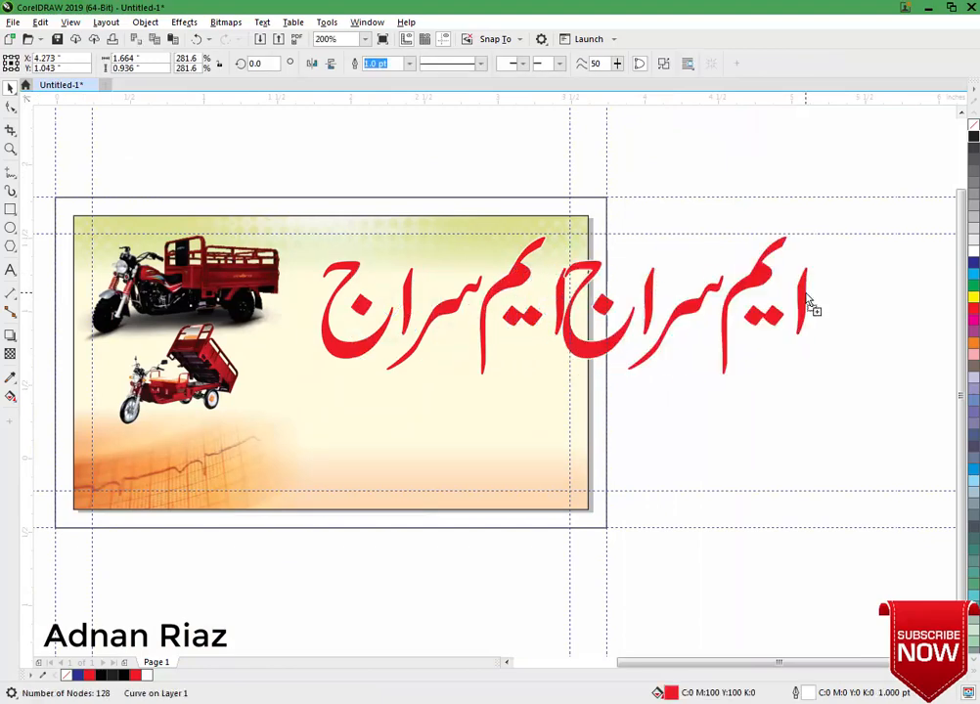
{"action": "left_click", "coordinate": [973, 139]}
{"action": "left_click", "coordinate": [185, 25]}
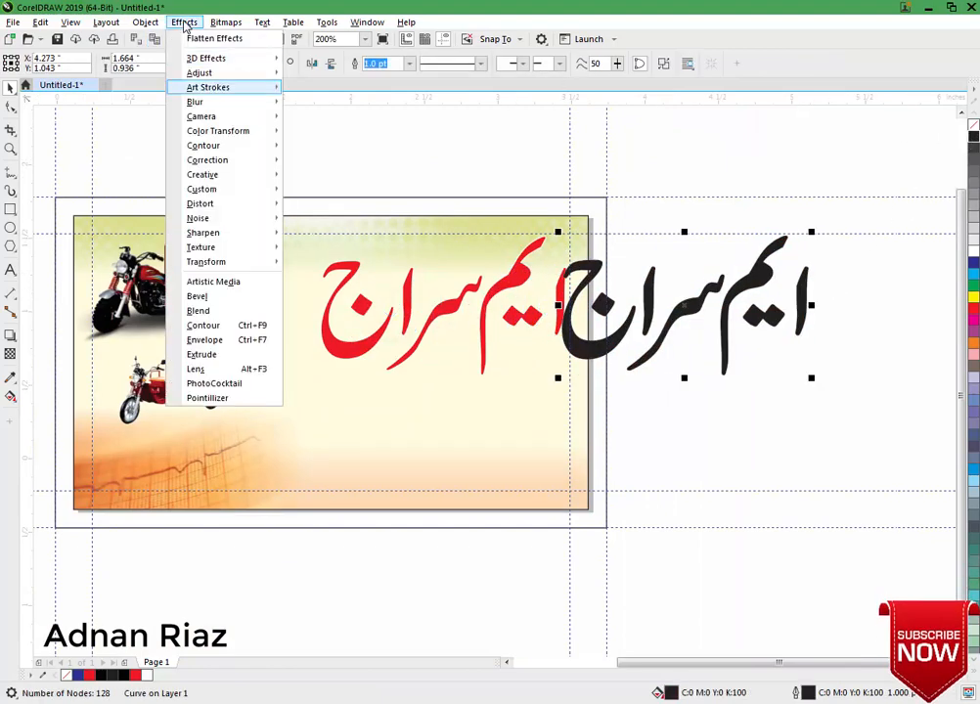
{"action": "mouse_move", "coordinate": [196, 101]}
{"action": "left_click", "coordinate": [320, 118]}
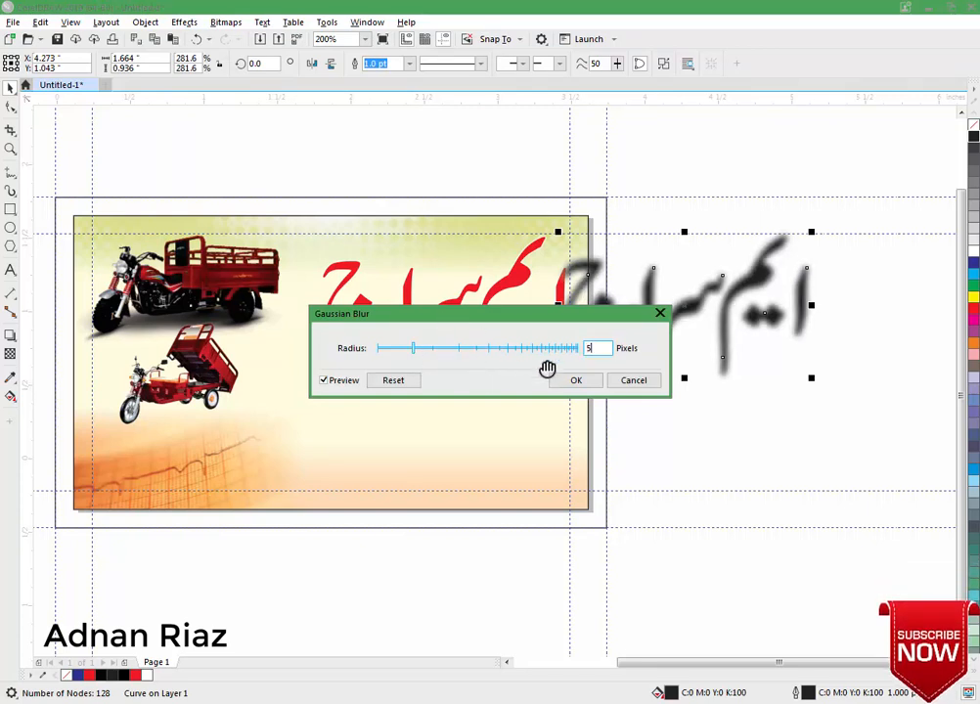
{"action": "key", "text": "Return"}
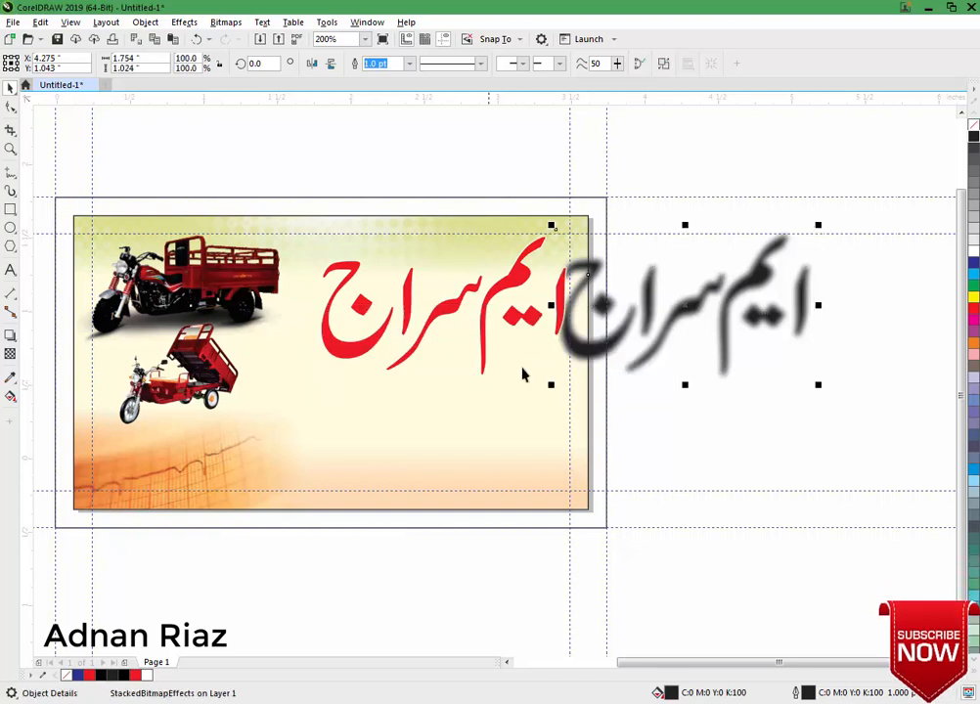
Centre the blurred black copy behind the red name and group them.
{"action": "left_click", "coordinate": [513, 283], "text": "shift"}
{"action": "key", "text": "c"}
{"action": "key", "text": "e"}
{"action": "left_click", "coordinate": [714, 293]}
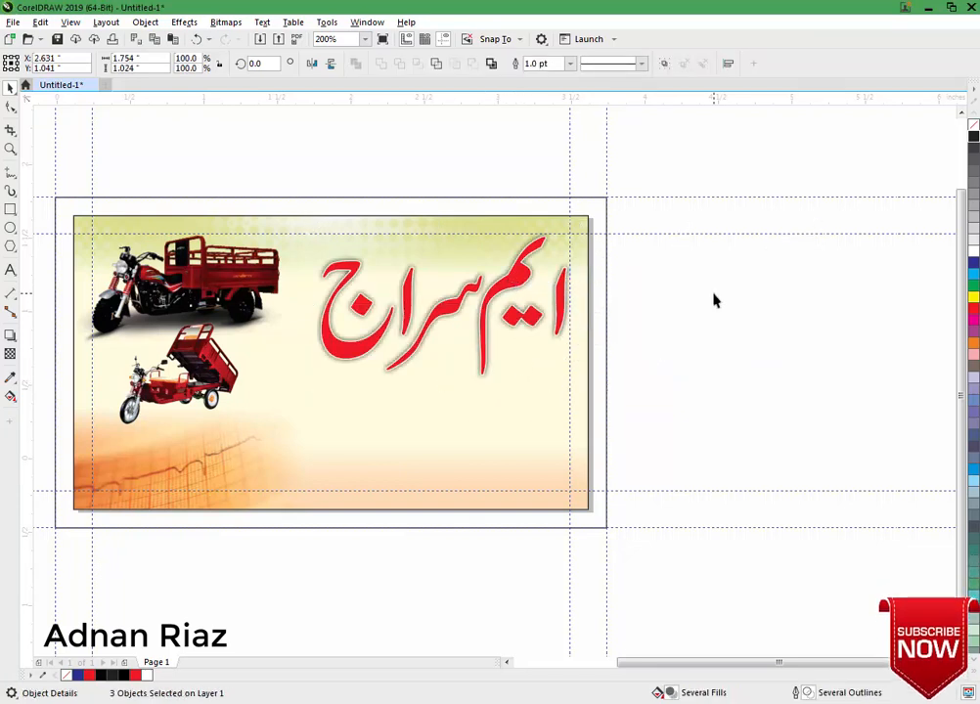
{"action": "left_click", "coordinate": [309, 416]}
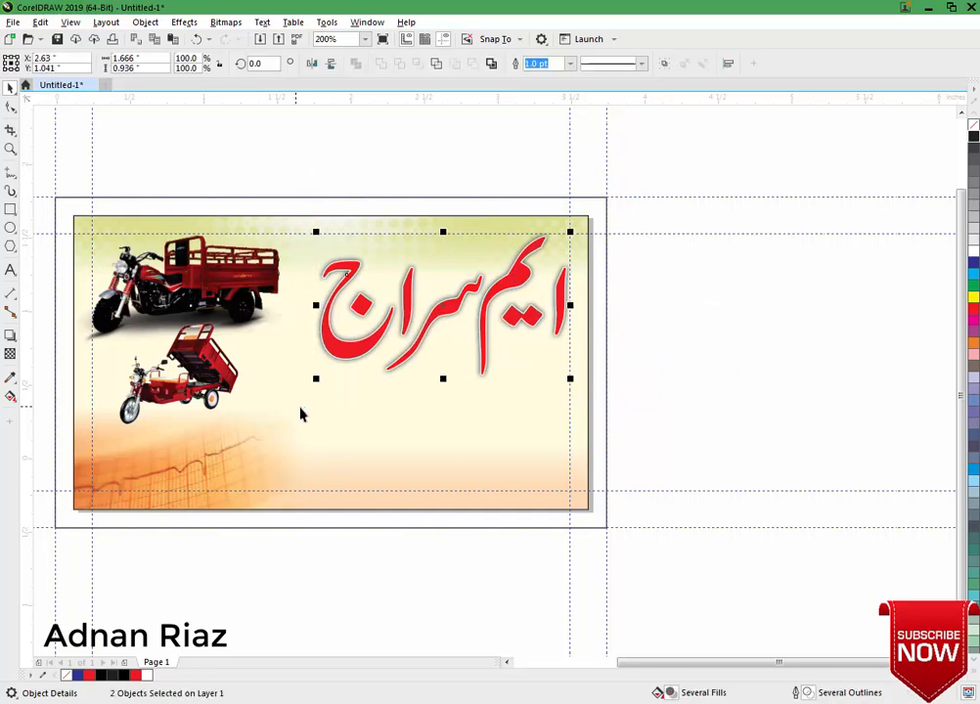
{"action": "key", "text": "ctrl+g"}
{"action": "left_click", "coordinate": [703, 357]}
{"action": "left_click_drag", "start_coordinate": [646, 350], "coordinate": [720, 349]}
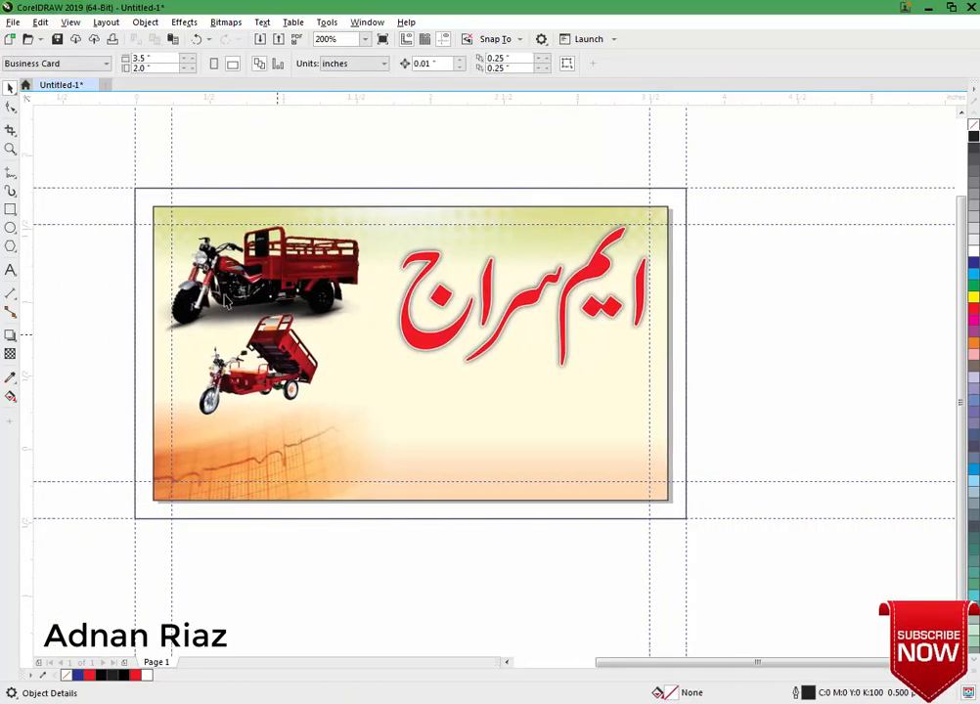
Type the tagline 'لوڈنگ کے لیے رابطہ کریں۔' in Jameel Noori Nastaleeq.
{"action": "left_click", "coordinate": [11, 270]}
{"action": "left_click", "coordinate": [587, 396]}
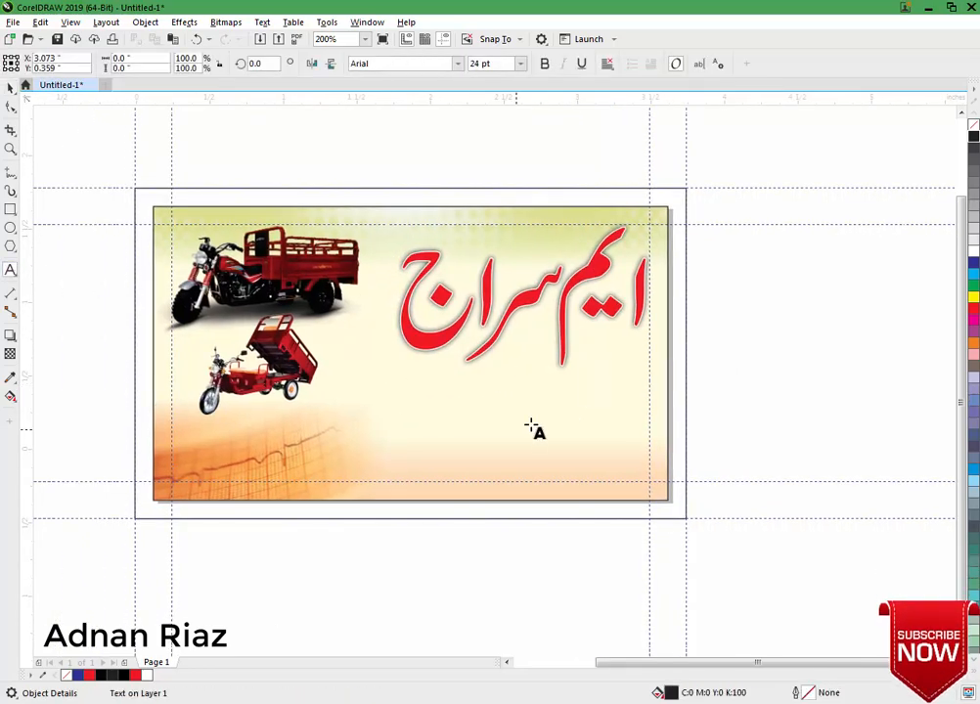
{"action": "key", "text": "ctrl+a"}
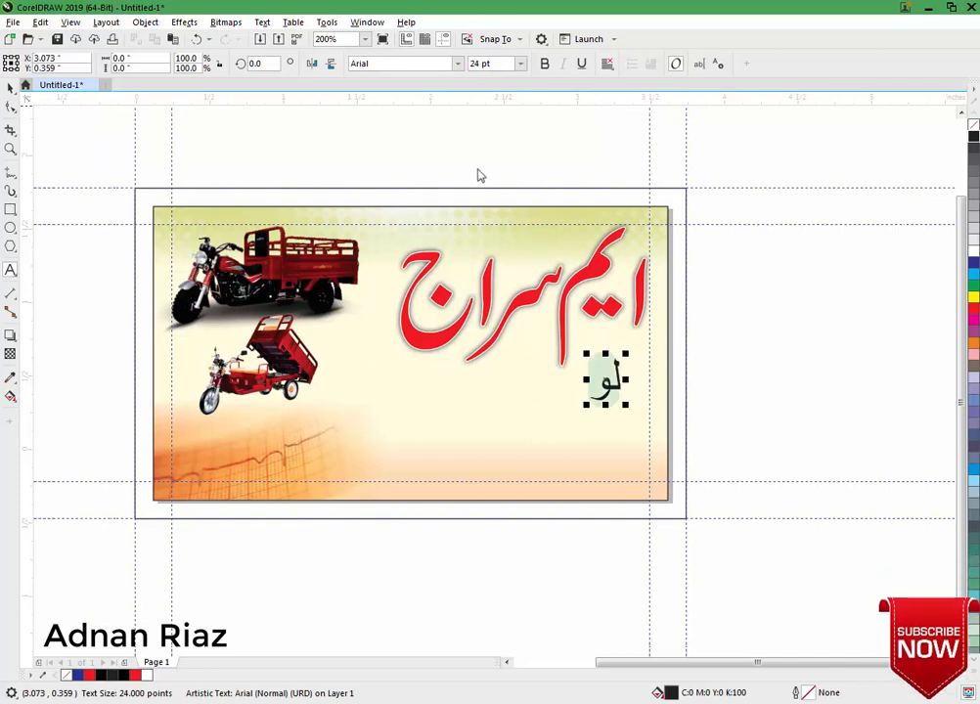
{"action": "left_click", "coordinate": [457, 63]}
{"action": "left_click", "coordinate": [430, 100]}
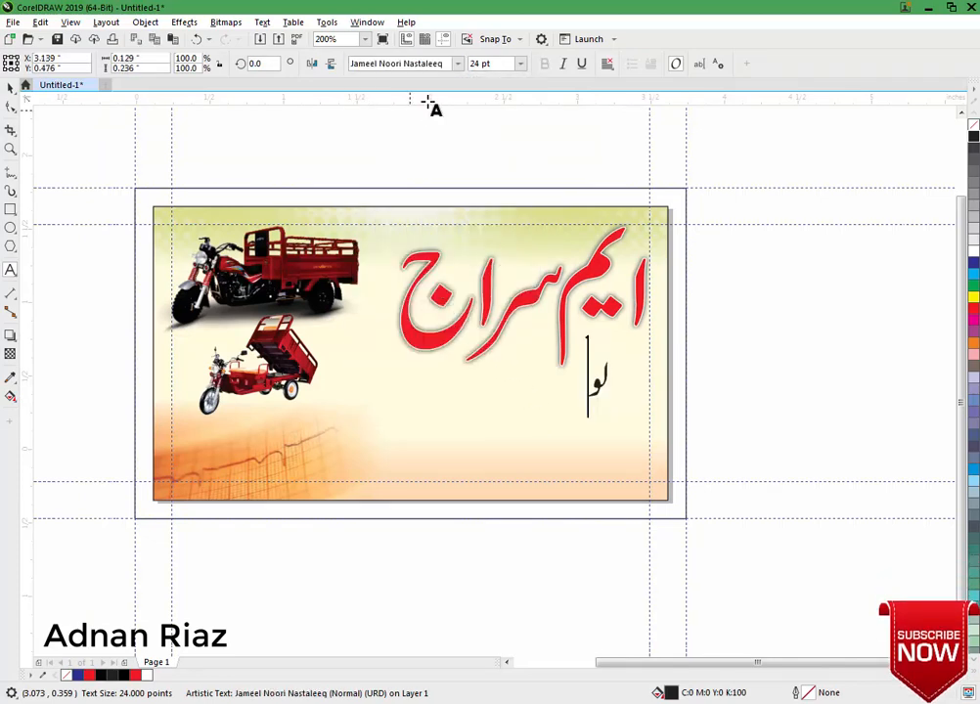
{"action": "type", "text": "ڈنگ ک"}
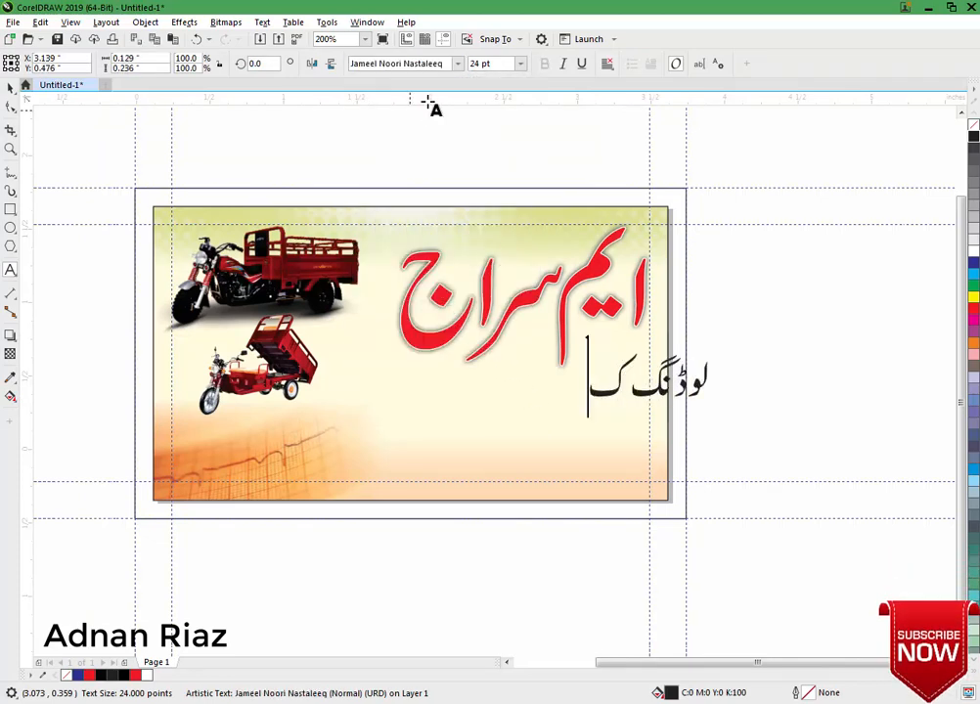
{"action": "type", "text": "ے لیے راب"}
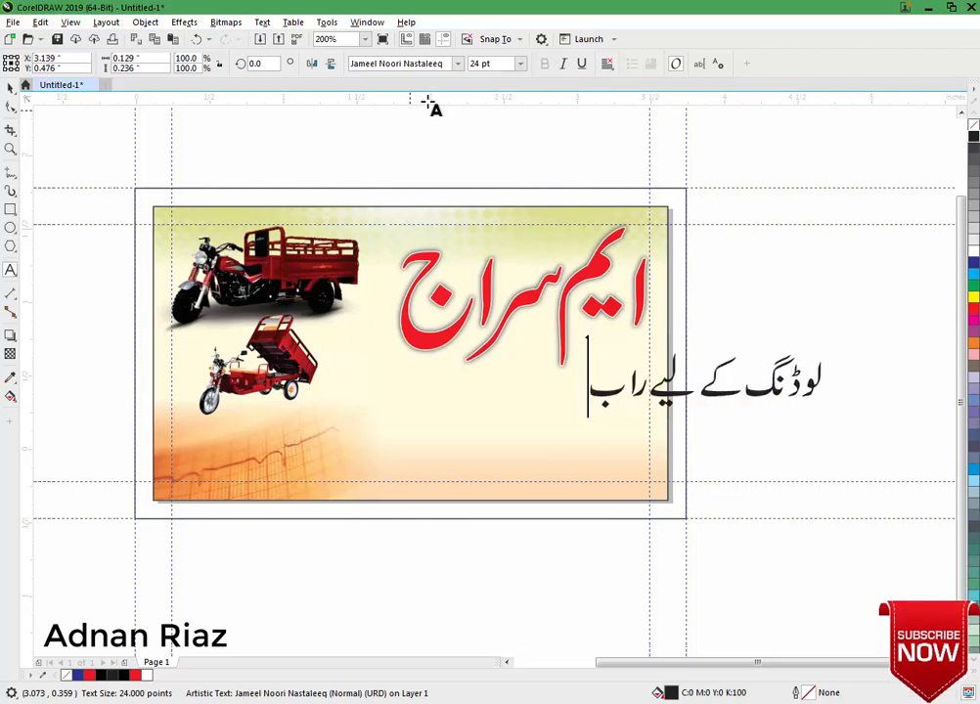
{"action": "type", "text": "طہ کر"}
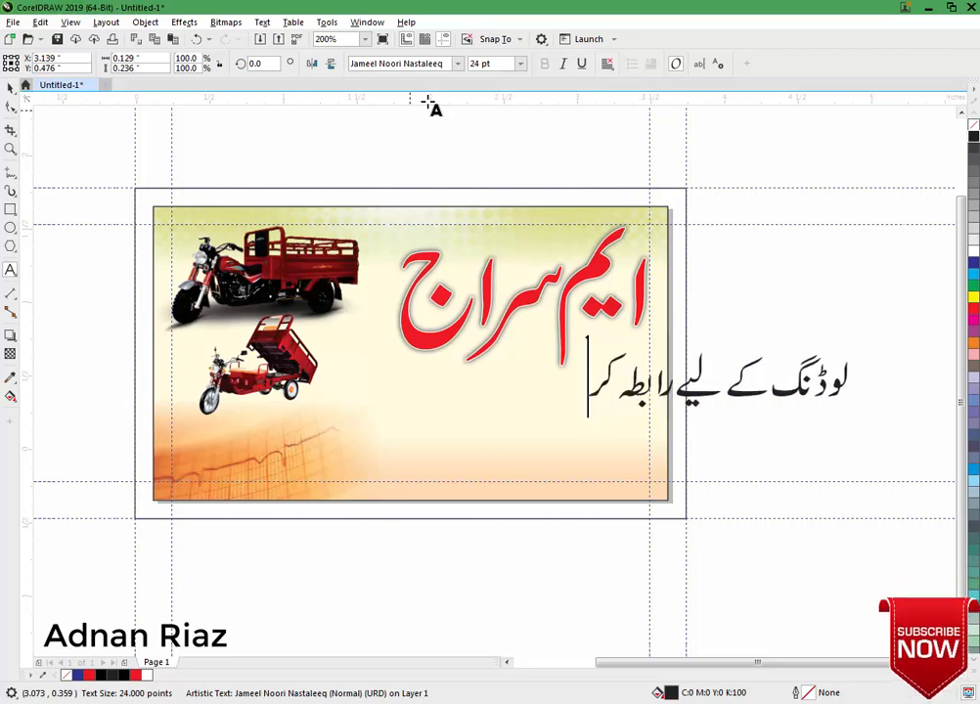
{"action": "type", "text": "یں۔"}
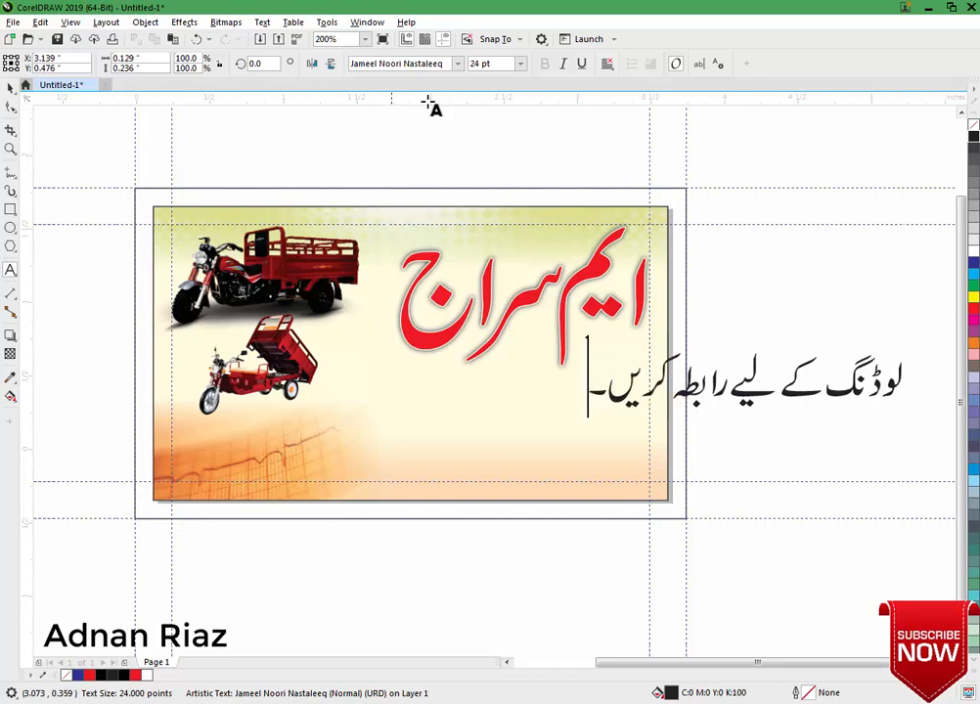
Place a copy of the tagline below the red name, colour it rich black, shrink slightly.
{"action": "left_click", "coordinate": [9, 88]}
{"action": "left_click_drag", "start_coordinate": [689, 368], "coordinate": [583, 380]}
{"action": "left_click_drag", "start_coordinate": [635, 407], "coordinate": [382, 431]}
{"action": "right_click", "coordinate": [382, 431]}
{"action": "left_click_drag", "start_coordinate": [366, 427], "coordinate": [377, 379]}
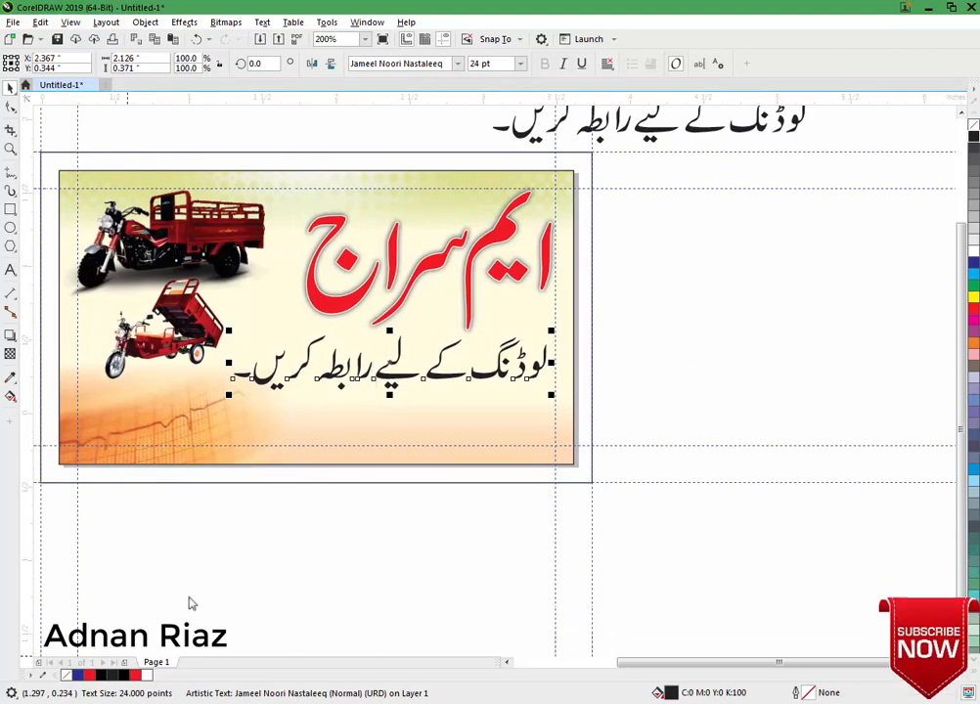
{"action": "left_click", "coordinate": [129, 677]}
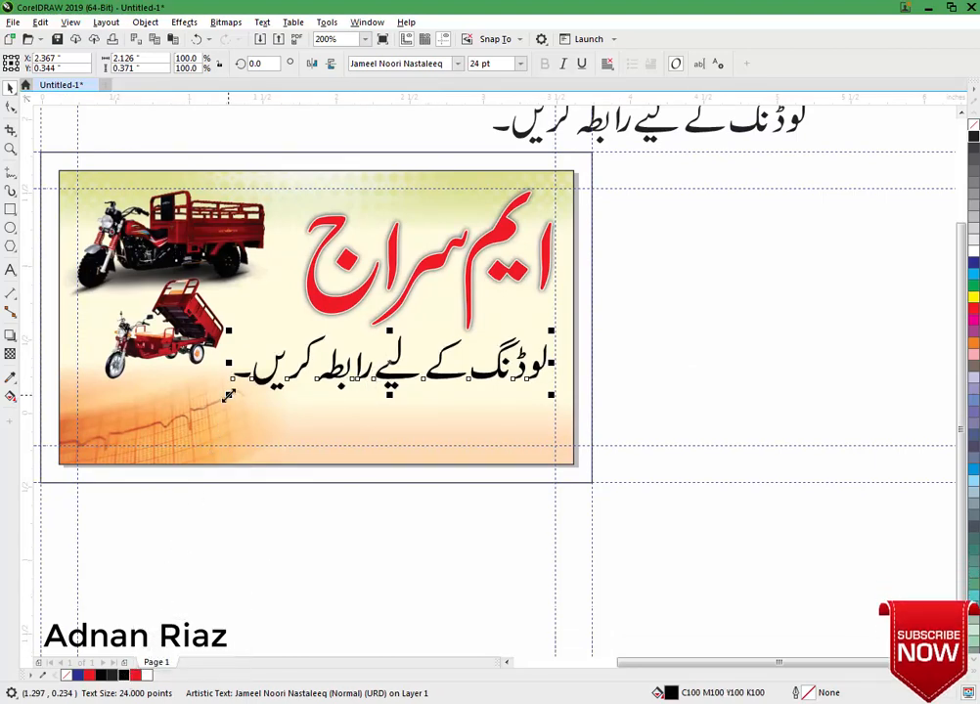
{"action": "left_click_drag", "start_coordinate": [228, 395], "coordinate": [238, 392]}
{"action": "left_click", "coordinate": [446, 537]}
{"action": "left_click_drag", "start_coordinate": [431, 544], "coordinate": [461, 535]}
Draw a bar across the lower card, fill it blue and nudge it down.
{"action": "left_click", "coordinate": [10, 209]}
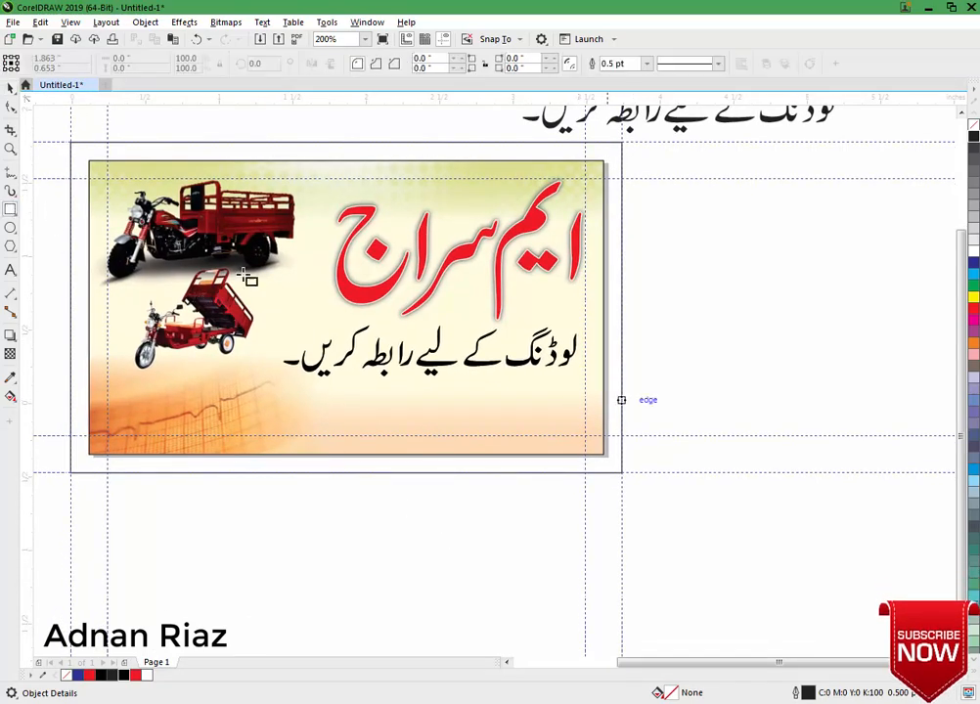
{"action": "left_click_drag", "start_coordinate": [603, 383], "coordinate": [268, 437]}
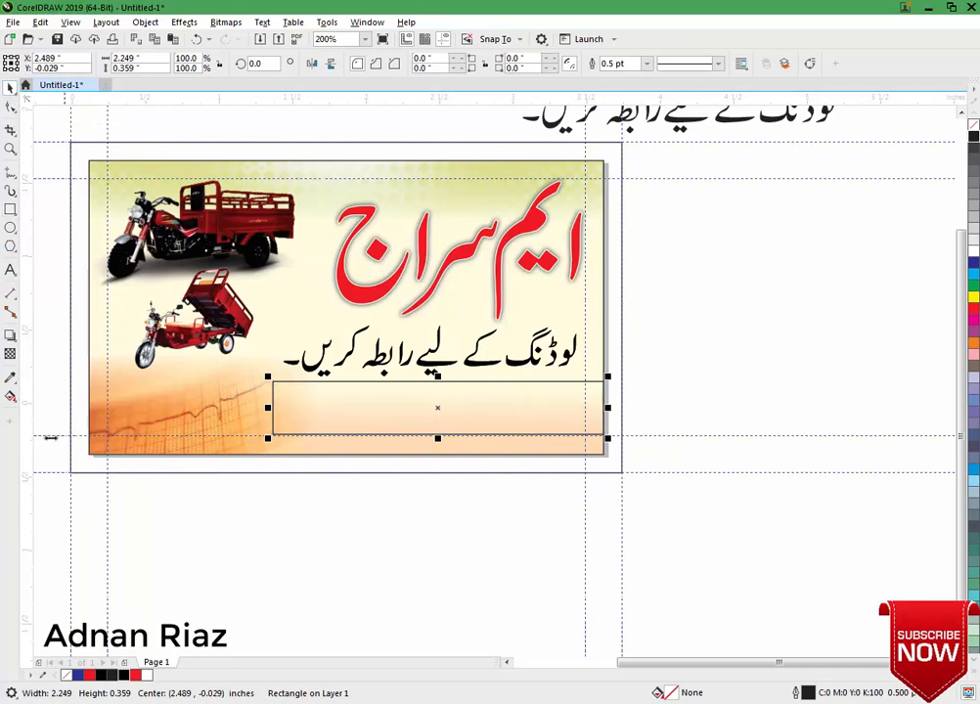
{"action": "left_click", "coordinate": [78, 675]}
{"action": "left_click", "coordinate": [300, 611]}
{"action": "left_click", "coordinate": [428, 419]}
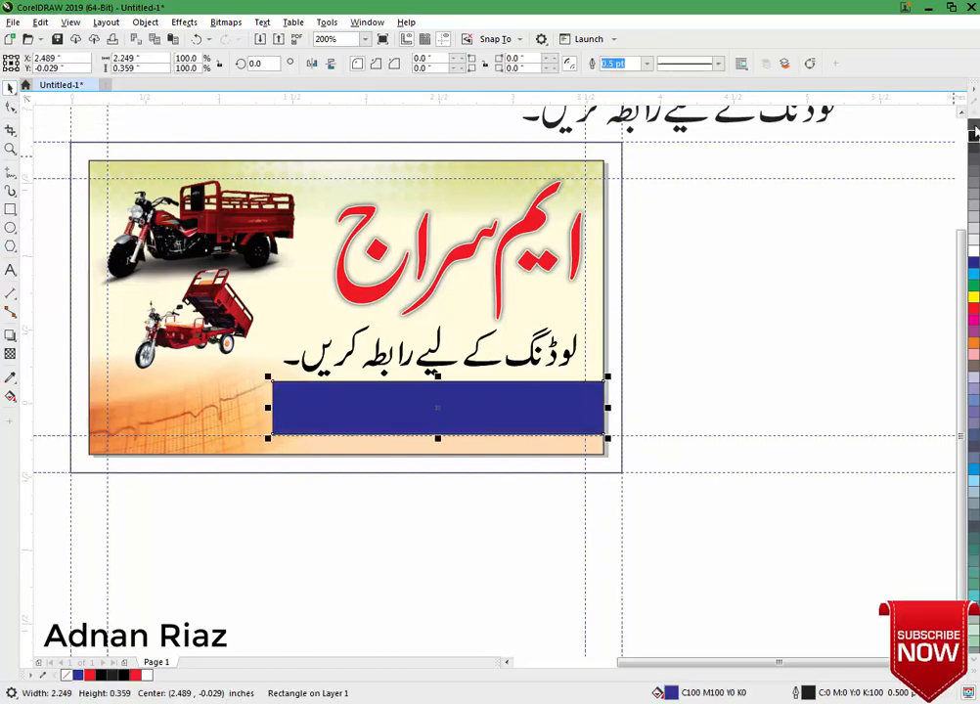
{"action": "left_click_drag", "start_coordinate": [531, 409], "coordinate": [531, 415]}
Give the blue bar a linear transparency fading out toward its left end.
{"action": "left_click", "coordinate": [11, 353]}
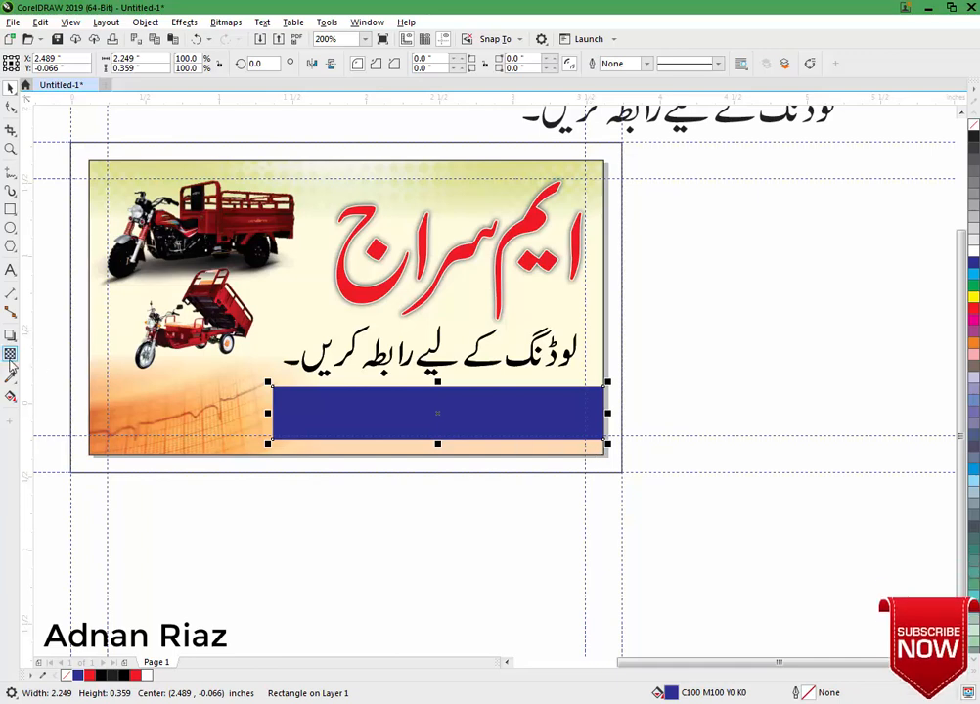
{"action": "left_click_drag", "start_coordinate": [274, 410], "coordinate": [273, 409]}
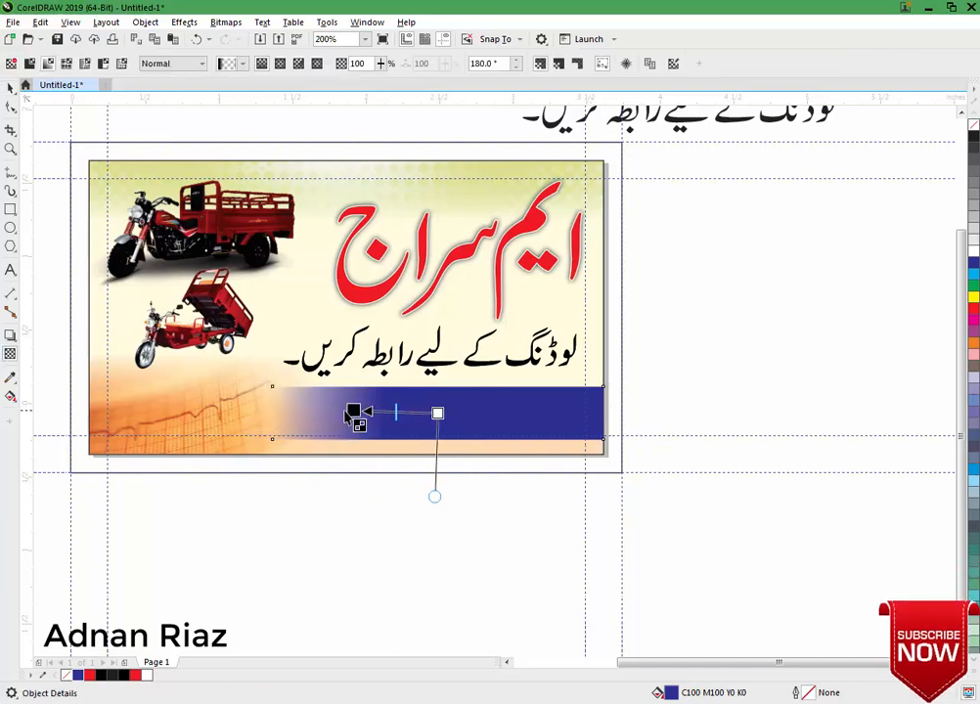
{"action": "left_click_drag", "start_coordinate": [355, 416], "coordinate": [298, 412]}
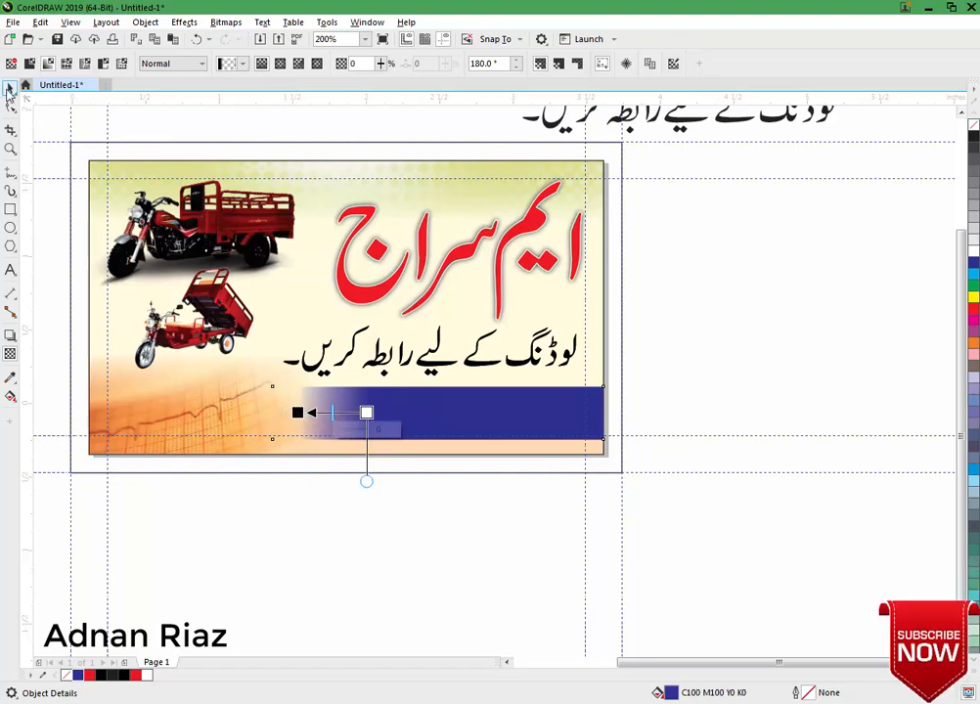
{"action": "left_click", "coordinate": [7, 90]}
{"action": "left_click", "coordinate": [56, 279]}
{"action": "left_click_drag", "start_coordinate": [229, 329], "coordinate": [234, 348]}
Lower the small trike picture slightly and move the spare Urdu text line onto the bar.
{"action": "left_click", "coordinate": [724, 372]}
{"action": "left_click_drag", "start_coordinate": [539, 377], "coordinate": [543, 389]}
{"action": "left_click_drag", "start_coordinate": [730, 152], "coordinate": [570, 453]}
{"action": "double_click", "coordinate": [574, 450]}
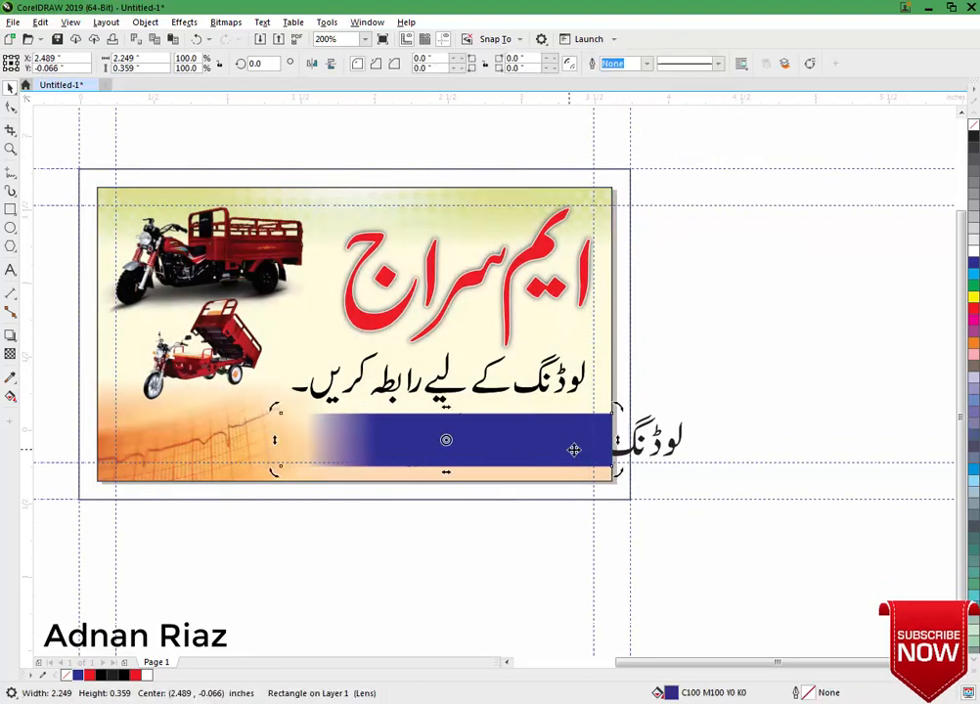
Bring the spare text line forward and retype it as 'نوید ٹاؤن منڈی شاہ جیونہ'.
{"action": "left_click", "coordinate": [649, 453]}
{"action": "key", "text": "shift+Page_Up"}
{"action": "left_click_drag", "start_coordinate": [631, 450], "coordinate": [735, 317]}
{"action": "key", "text": "ctrl+a"}
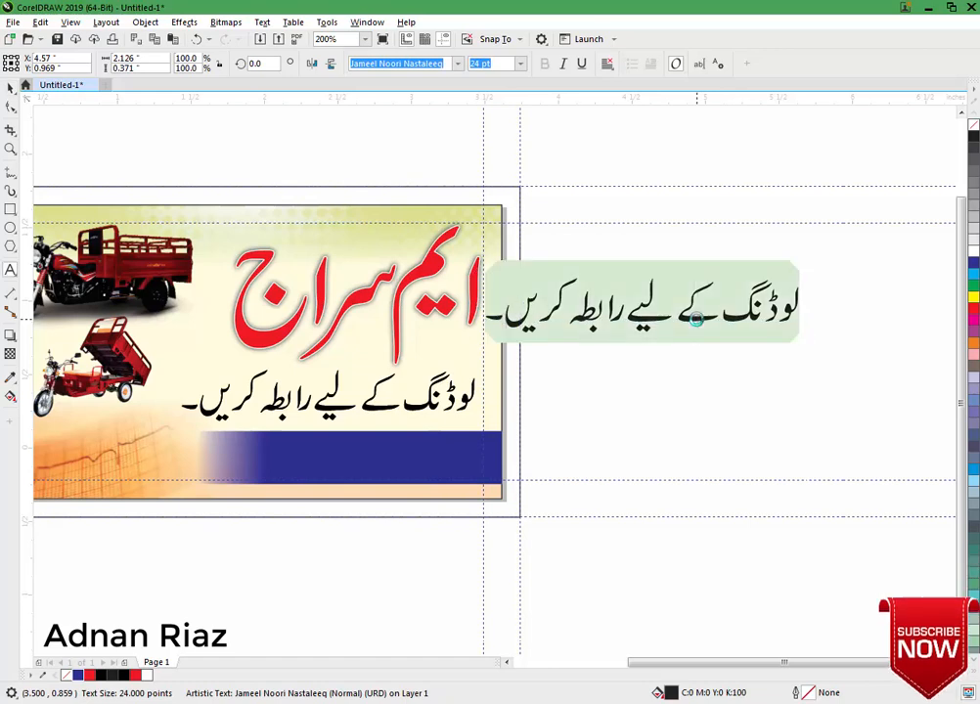
{"action": "type", "text": "نوید ٹا"}
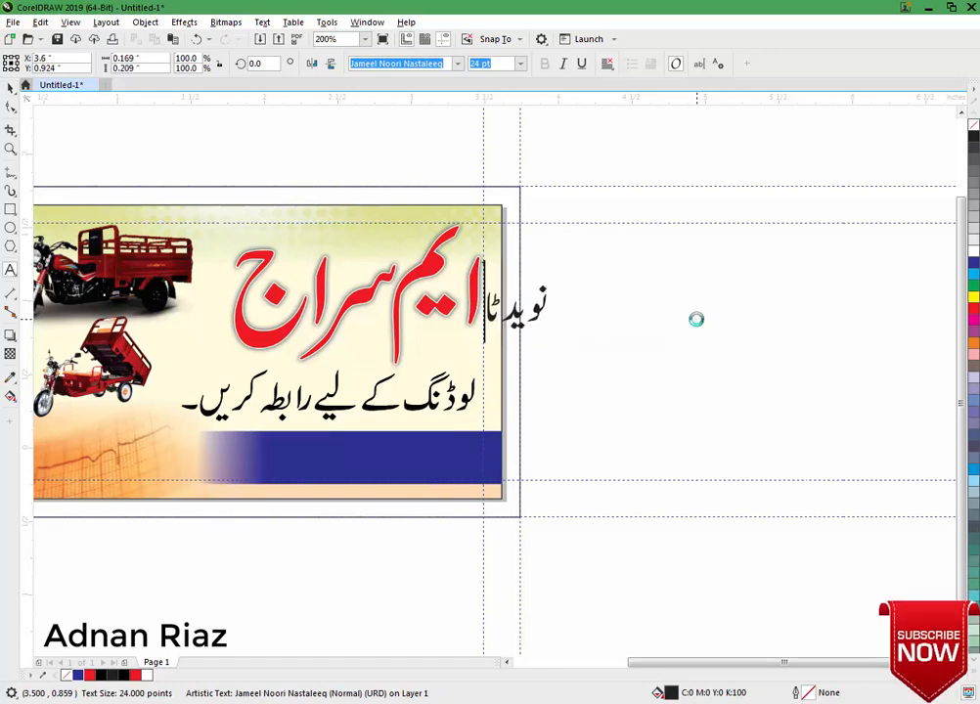
{"action": "type", "text": "ؤن م"}
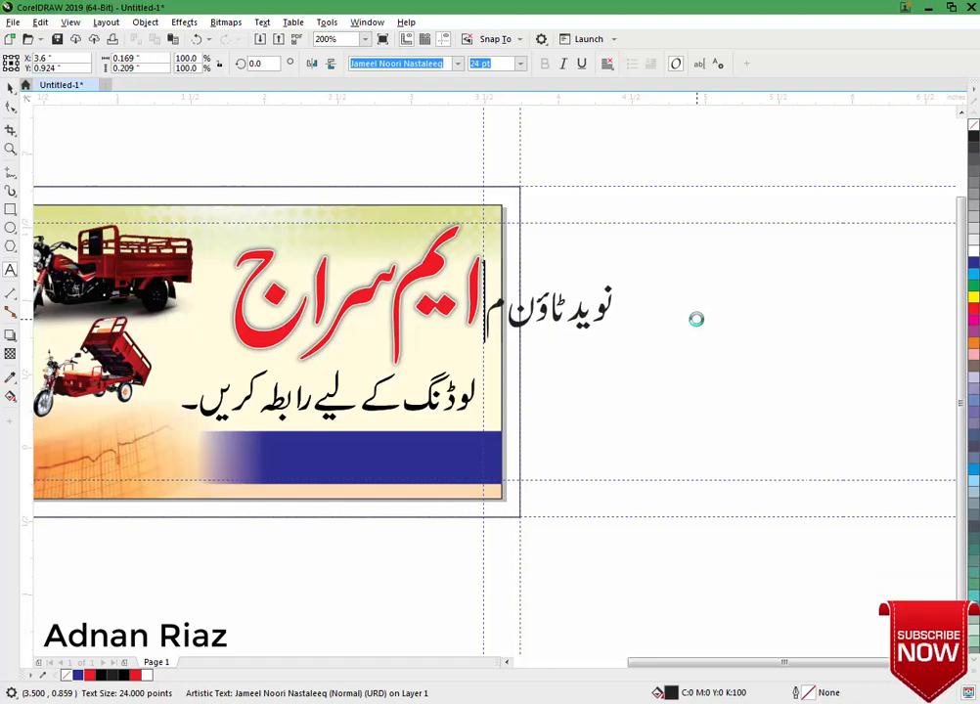
{"action": "type", "text": "نڈی شا"}
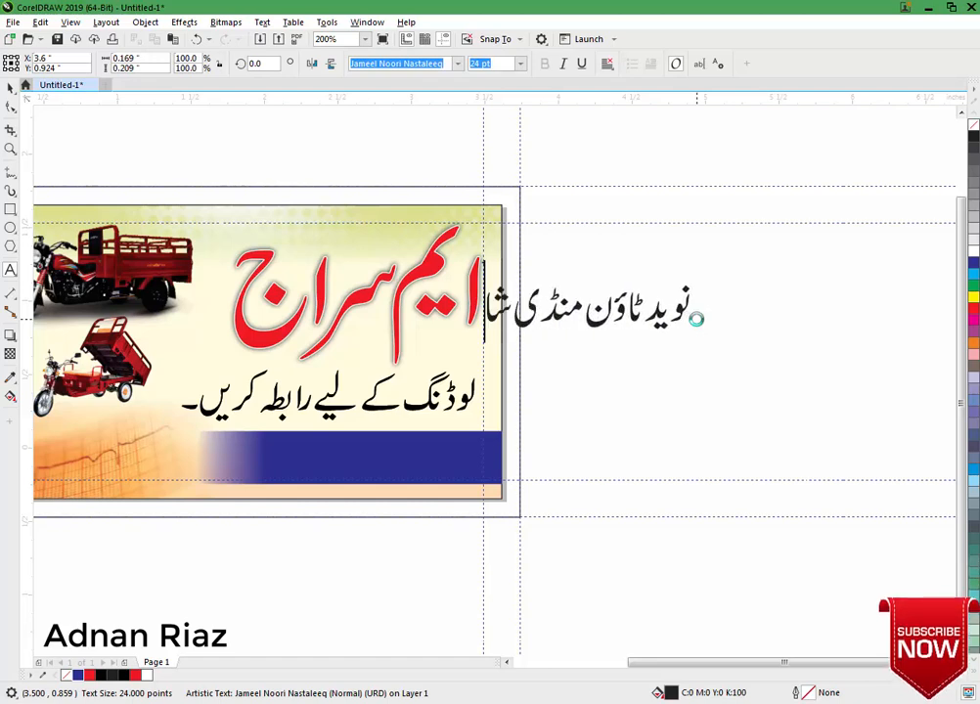
{"action": "type", "text": "ہ جیونہ"}
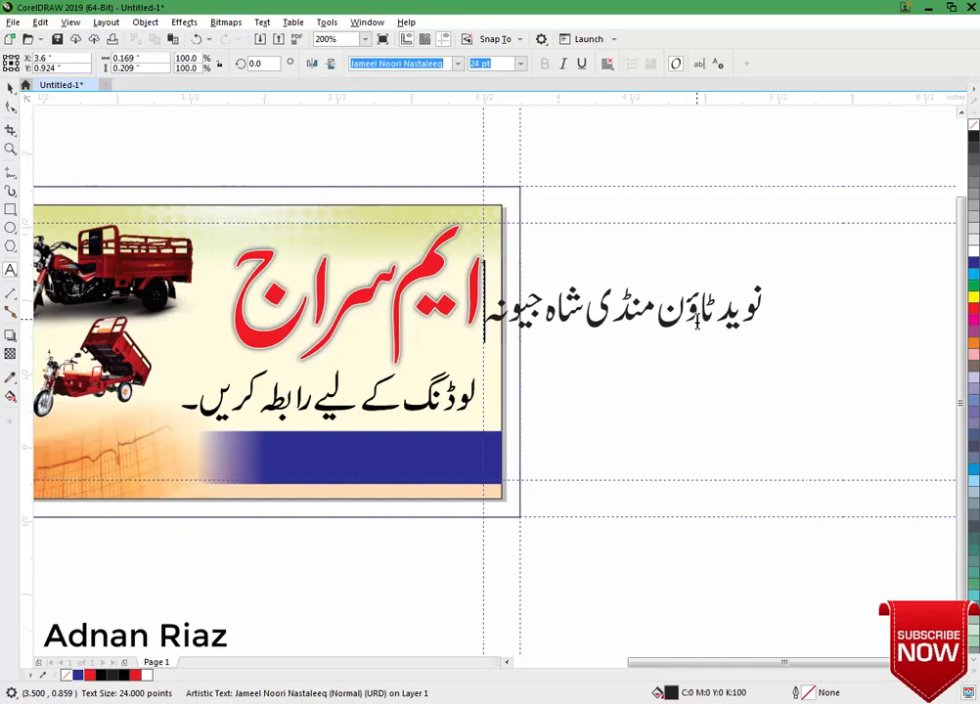
{"action": "key", "text": "ctrl+space"}
Scale the address to fill the blue bar and colour it white.
{"action": "left_click", "coordinate": [11, 89]}
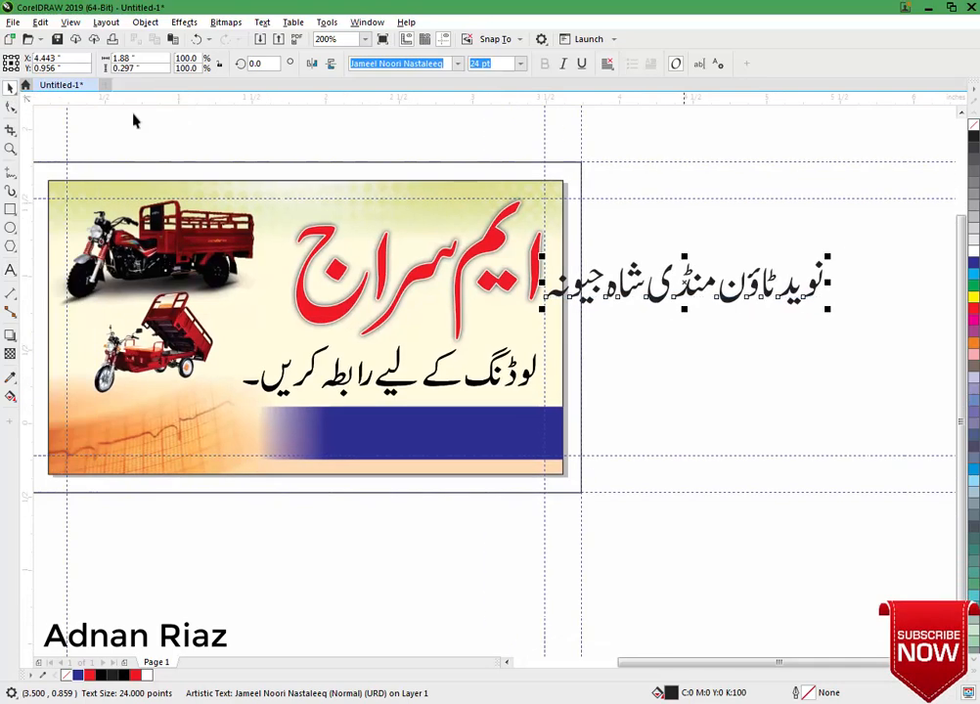
{"action": "left_click_drag", "start_coordinate": [829, 262], "coordinate": [753, 260]}
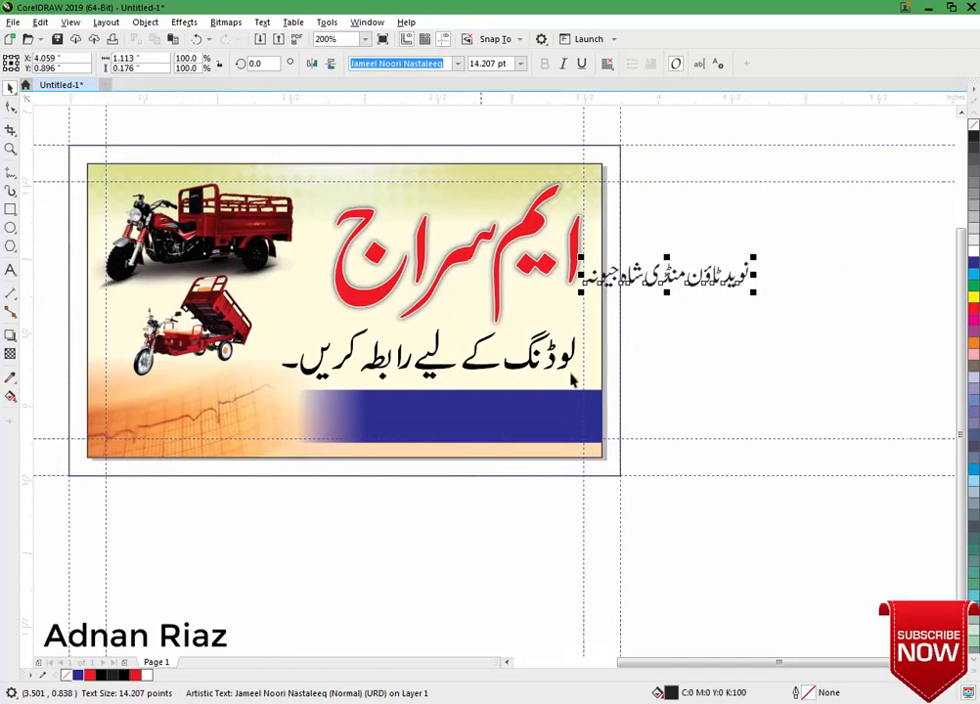
{"action": "left_click", "coordinate": [473, 422], "text": "shift"}
{"action": "left_click", "coordinate": [516, 420]}
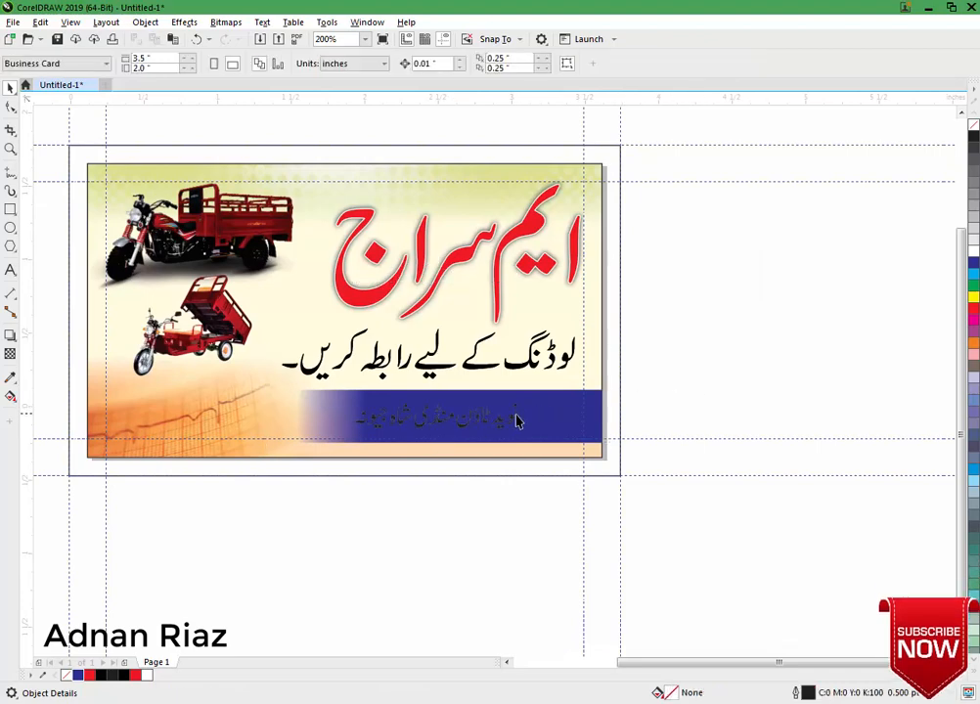
{"action": "scroll", "coordinate": [522, 410], "scroll_direction": "up", "scroll_amount": 2}
{"action": "left_click_drag", "start_coordinate": [556, 376], "coordinate": [595, 373]}
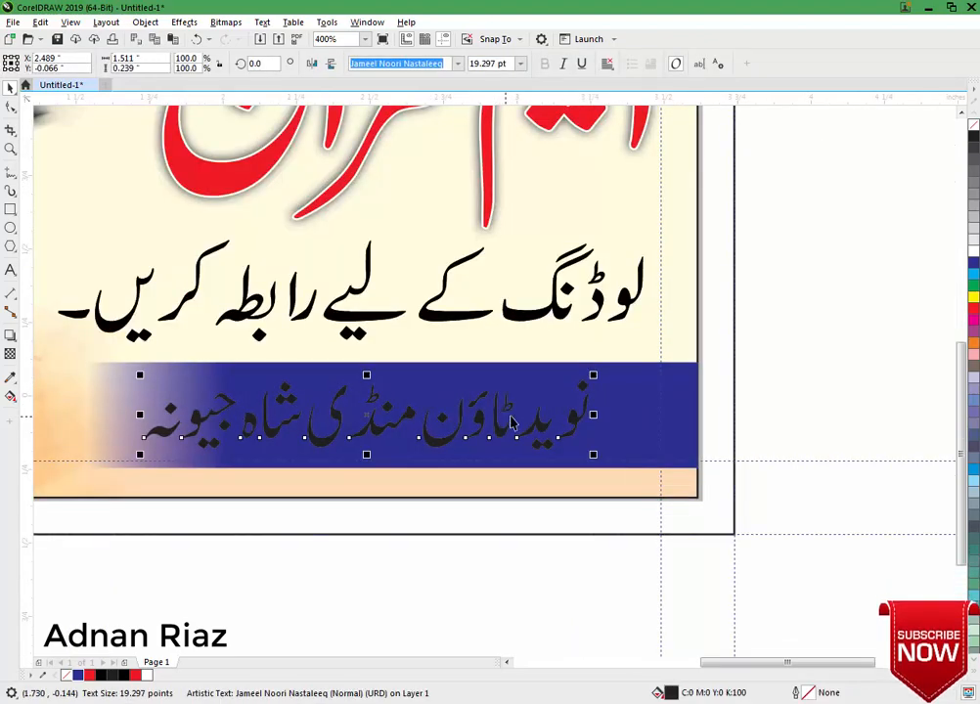
{"action": "left_click", "coordinate": [973, 251]}
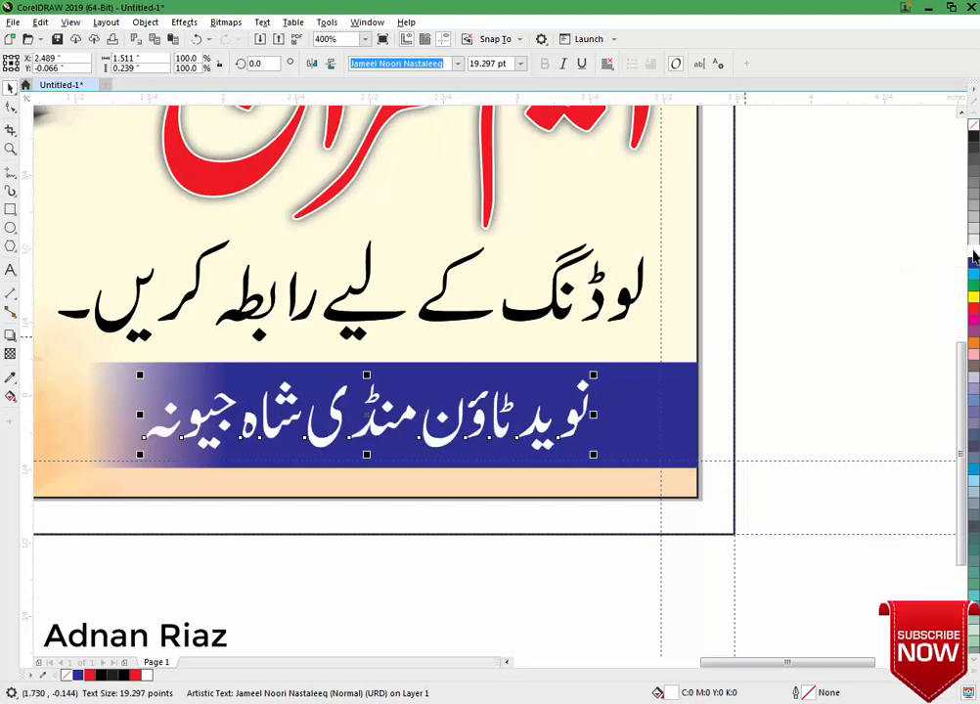
{"action": "scroll", "coordinate": [701, 341], "scroll_direction": "down", "scroll_amount": 1}
{"action": "left_click", "coordinate": [759, 354]}
{"action": "left_click_drag", "start_coordinate": [782, 317], "coordinate": [741, 361]}
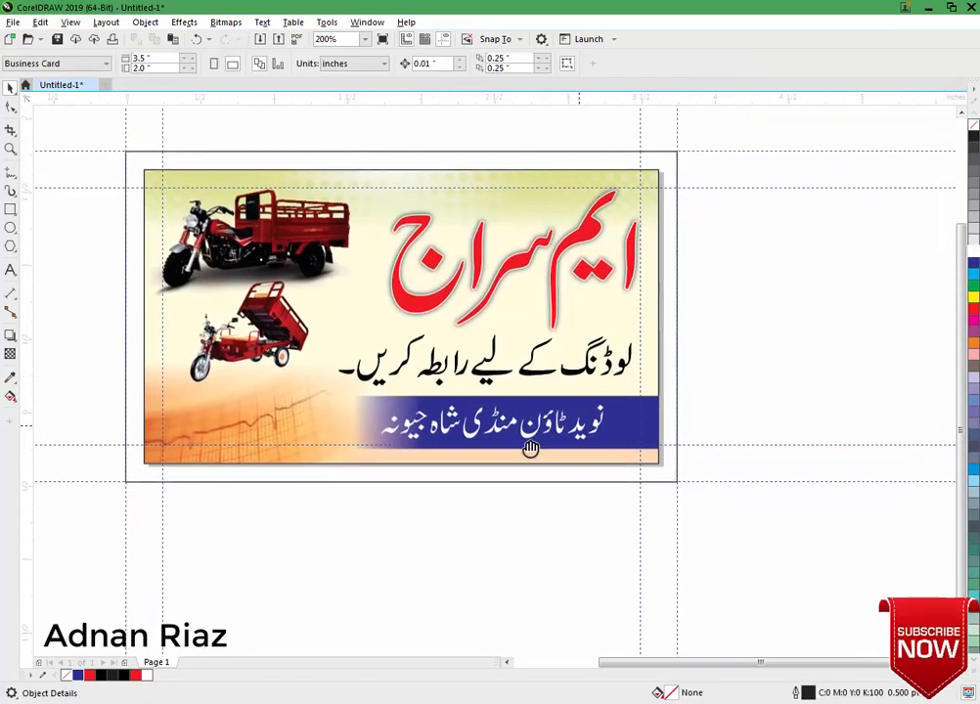
{"action": "left_click_drag", "start_coordinate": [530, 448], "coordinate": [795, 334]}
Make a black copy of the address and retype it as the proprietor label with the owner's name.
{"action": "right_click", "coordinate": [795, 335]}
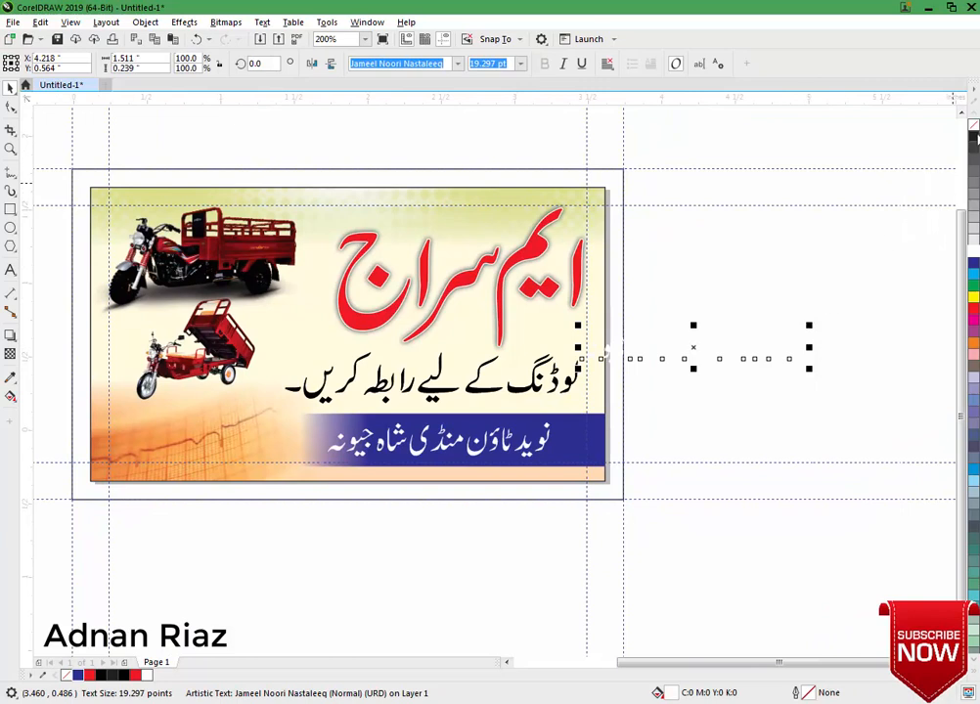
{"action": "left_click", "coordinate": [974, 135]}
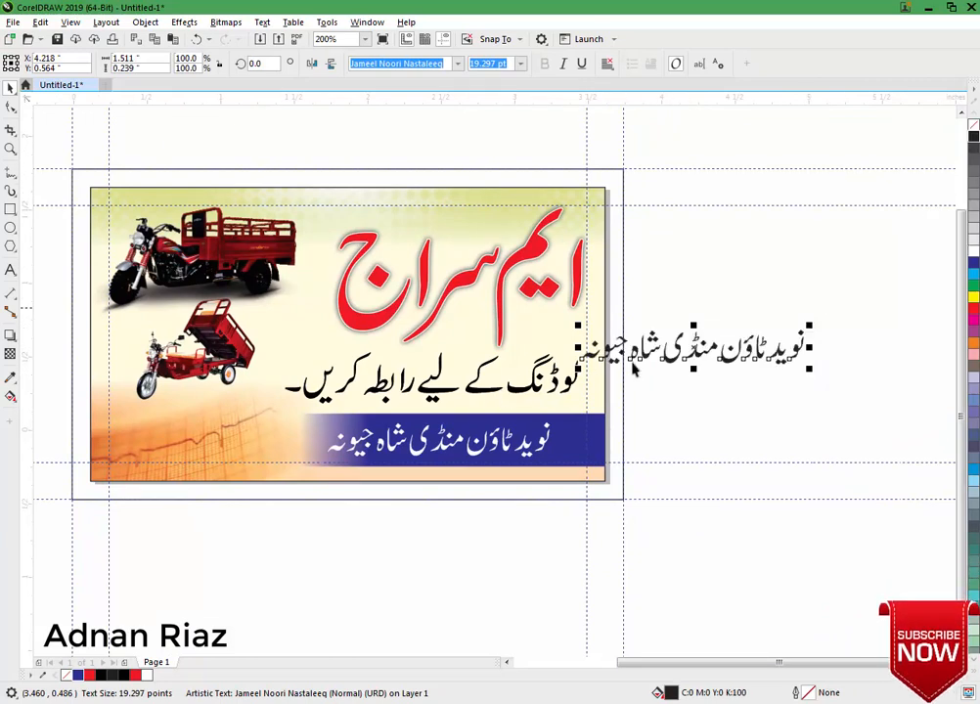
{"action": "left_click", "coordinate": [710, 350]}
{"action": "double_click", "coordinate": [712, 353]}
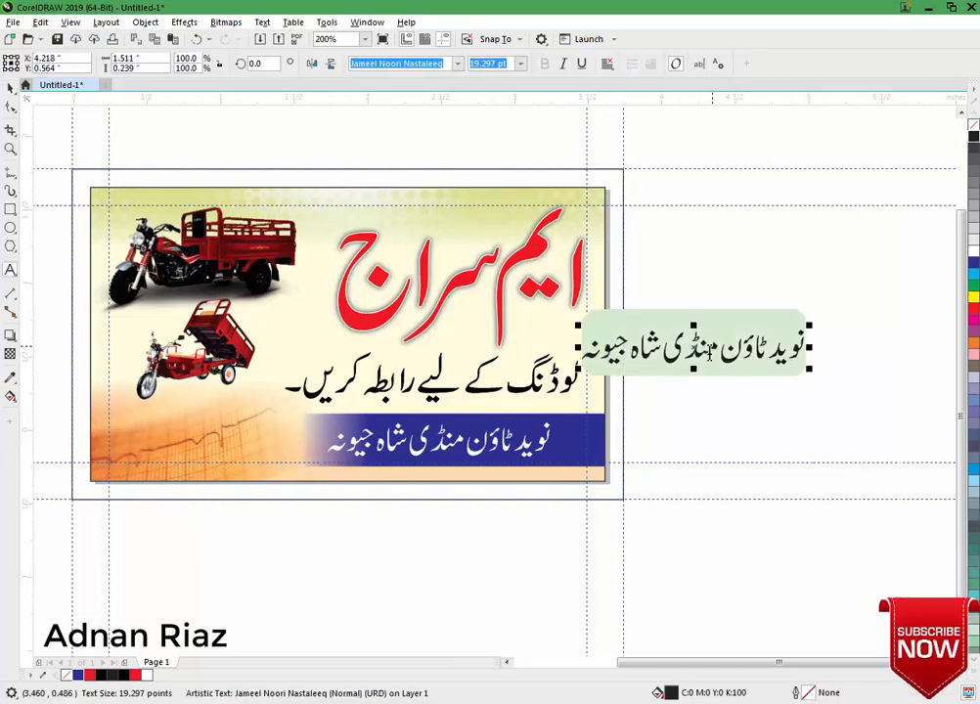
{"action": "type", "text": "پرع"}
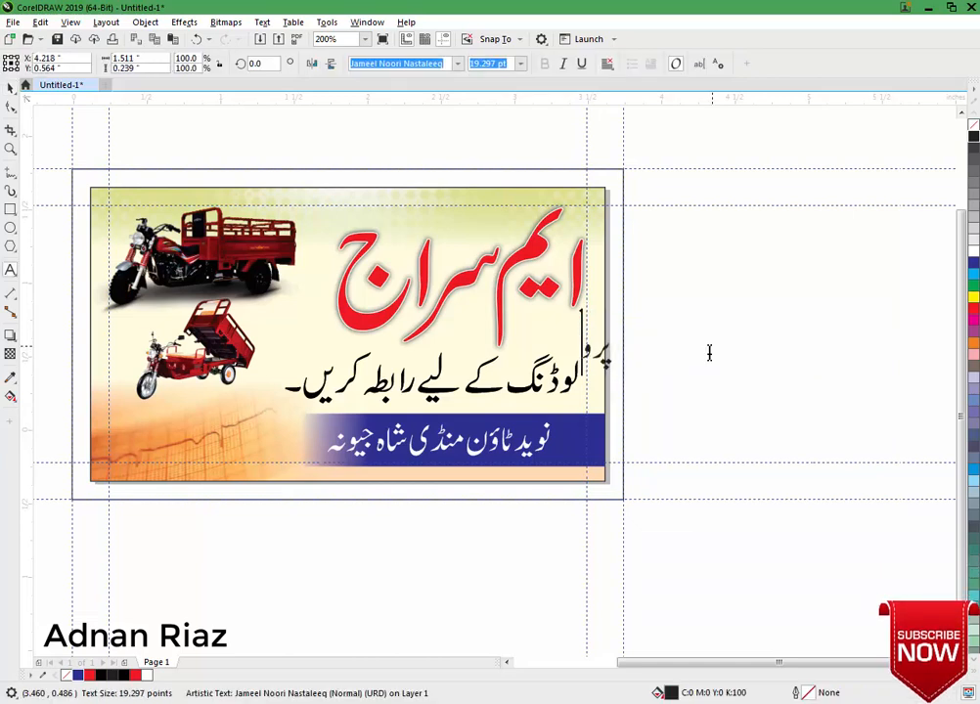
{"action": "type", "text": "پرائ"}
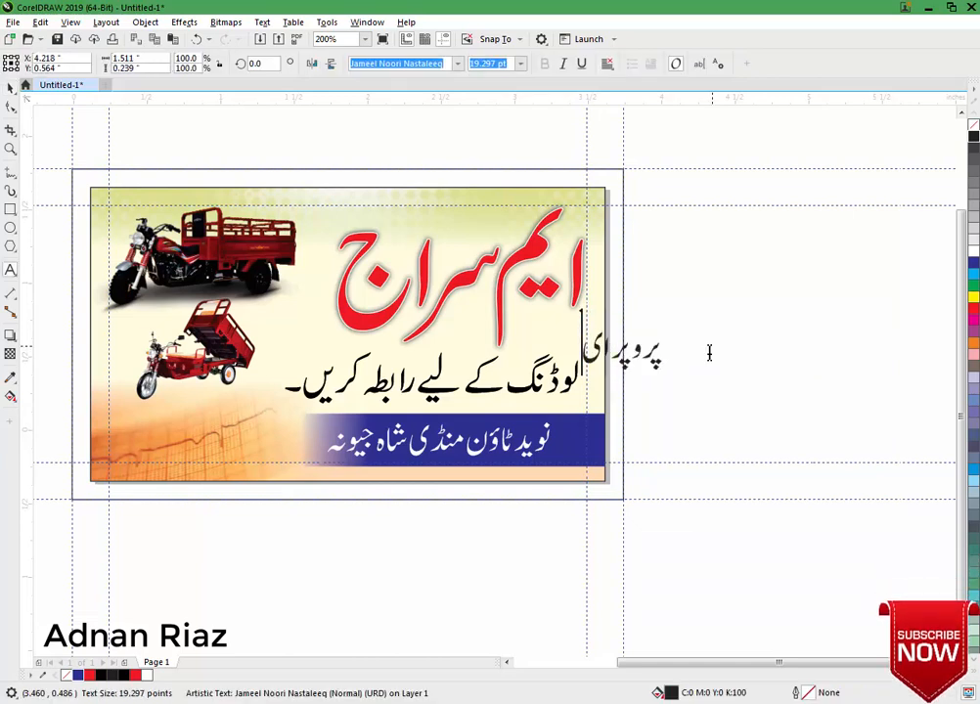
{"action": "key", "text": "BackSpace"}
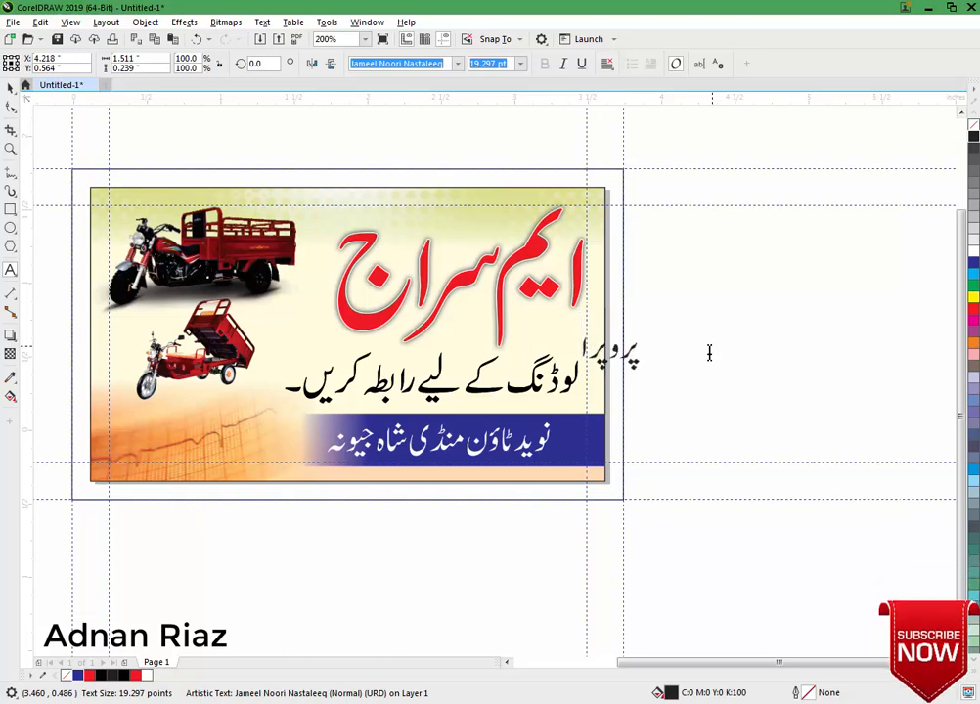
{"action": "type", "text": "ئٹر"}
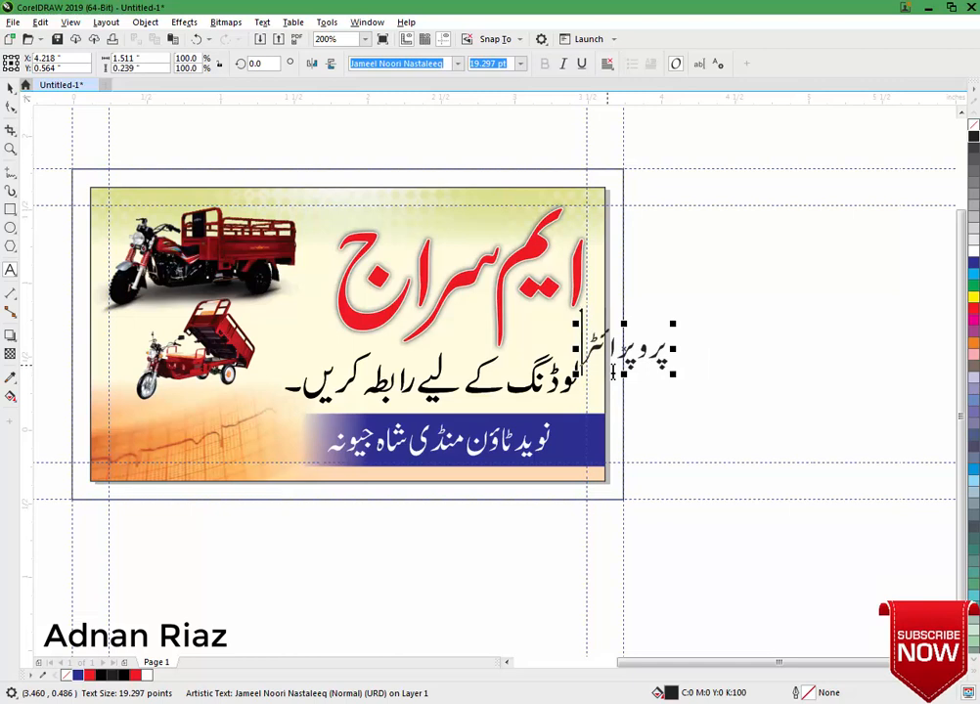
{"action": "type", "text": ":"}
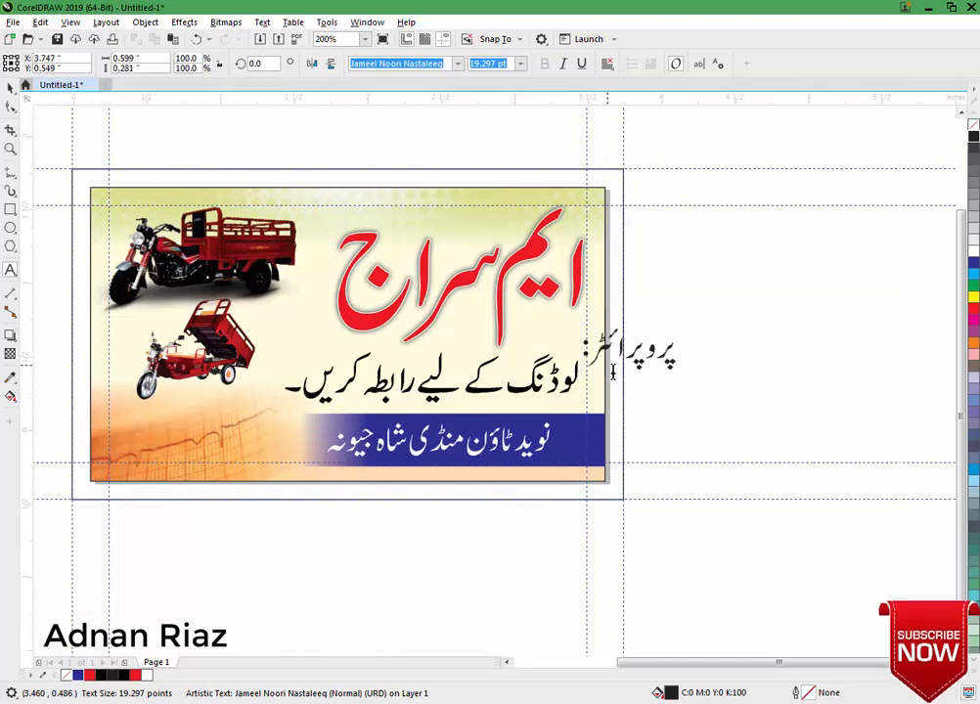
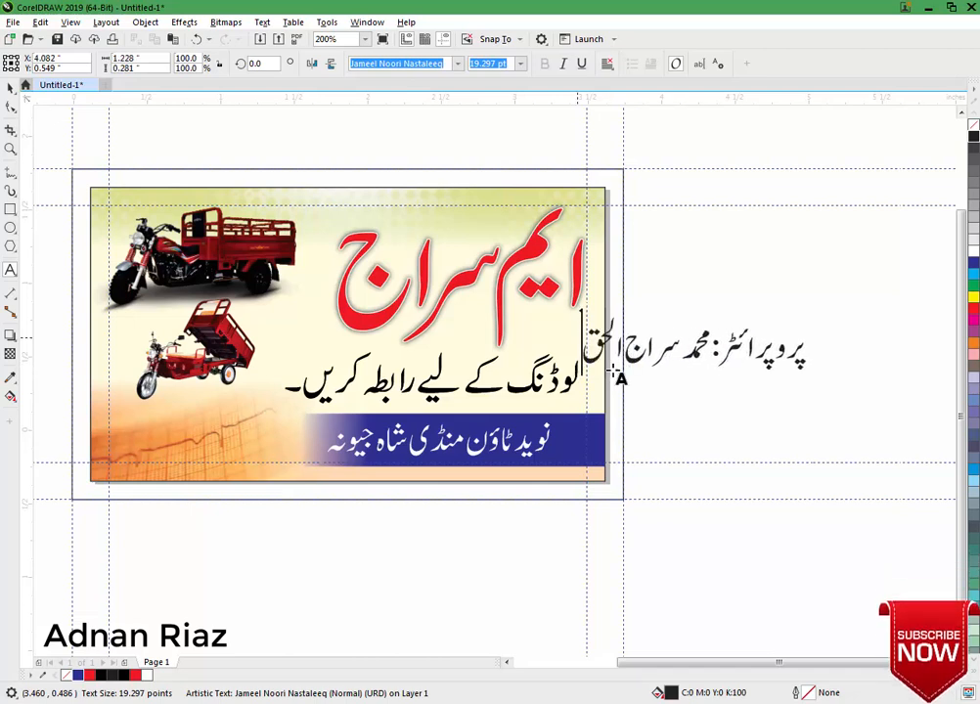
Move the proprietor line up beside the card.
{"action": "left_click", "coordinate": [11, 89]}
{"action": "left_click_drag", "start_coordinate": [662, 367], "coordinate": [702, 306]}
{"action": "left_click_drag", "start_coordinate": [641, 371], "coordinate": [663, 347]}
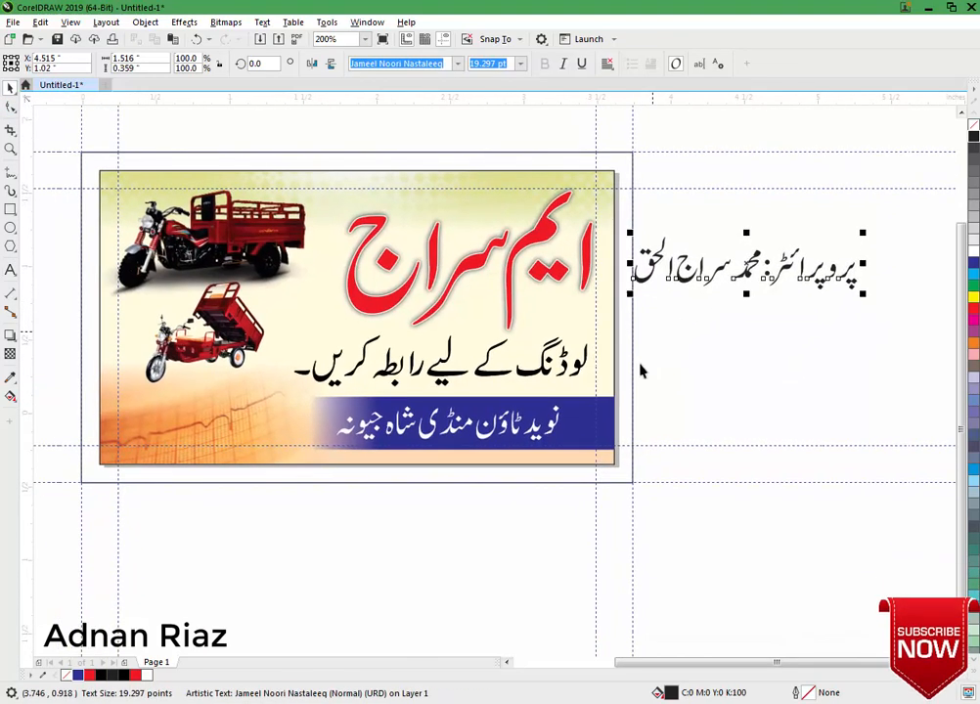
{"action": "left_click_drag", "start_coordinate": [431, 318], "coordinate": [428, 320]}
Shrink the red heading in two passes and scale the black tagline to about 90%.
{"action": "left_click", "coordinate": [426, 315]}
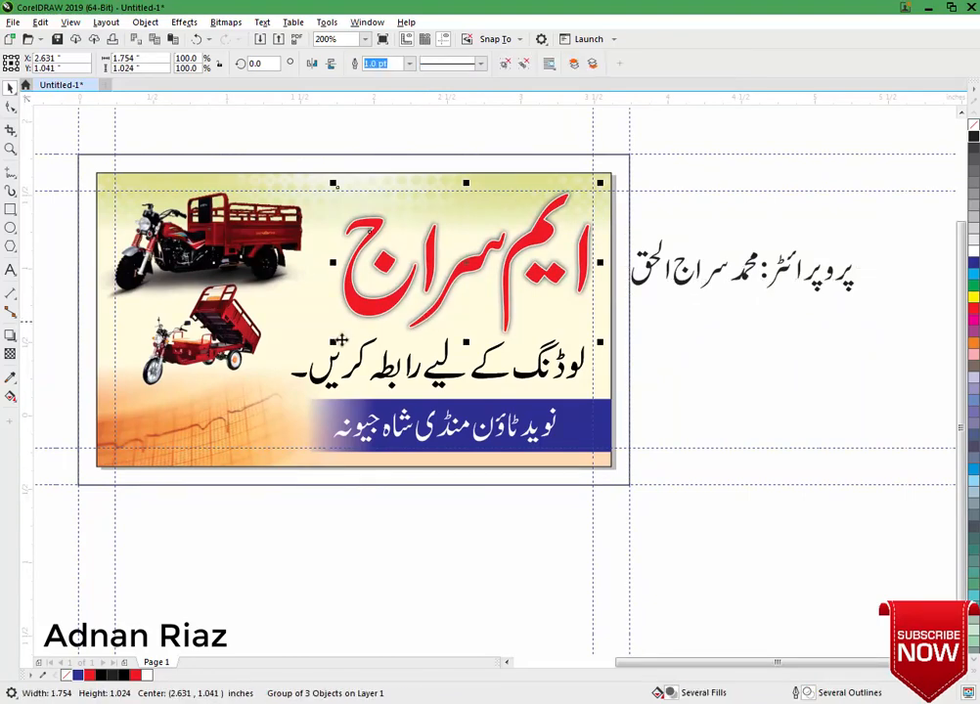
{"action": "left_click_drag", "start_coordinate": [335, 341], "coordinate": [342, 336]}
{"action": "left_click", "coordinate": [330, 370]}
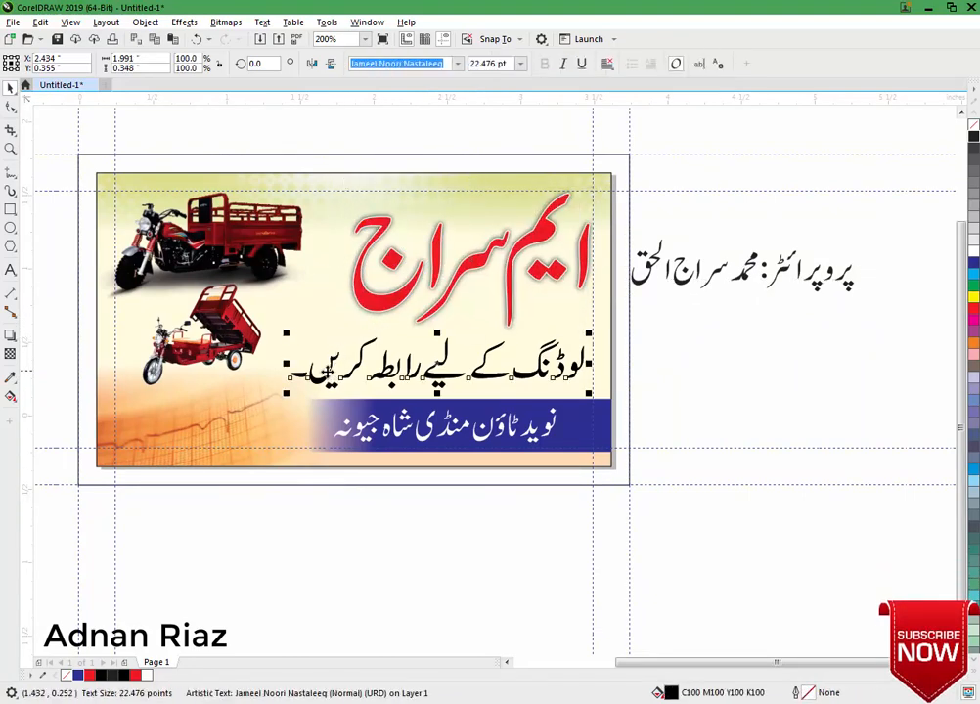
{"action": "left_click_drag", "start_coordinate": [588, 334], "coordinate": [549, 380]}
{"action": "left_click", "coordinate": [727, 353]}
{"action": "left_click", "coordinate": [730, 364]}
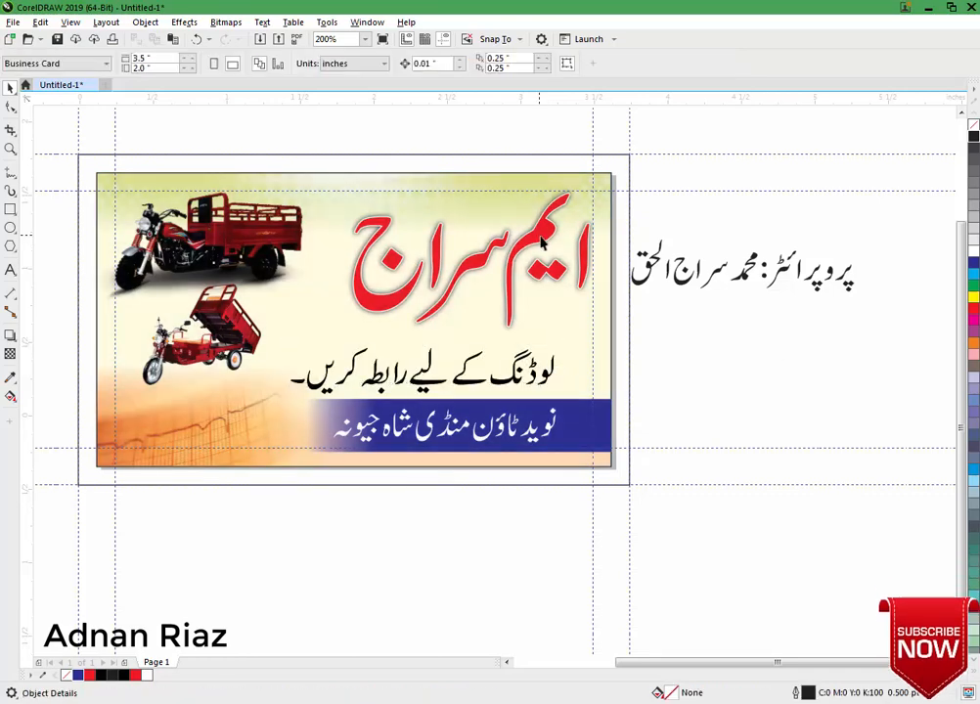
{"action": "left_click", "coordinate": [541, 242]}
{"action": "left_click_drag", "start_coordinate": [341, 336], "coordinate": [361, 323]}
{"action": "left_click", "coordinate": [665, 340]}
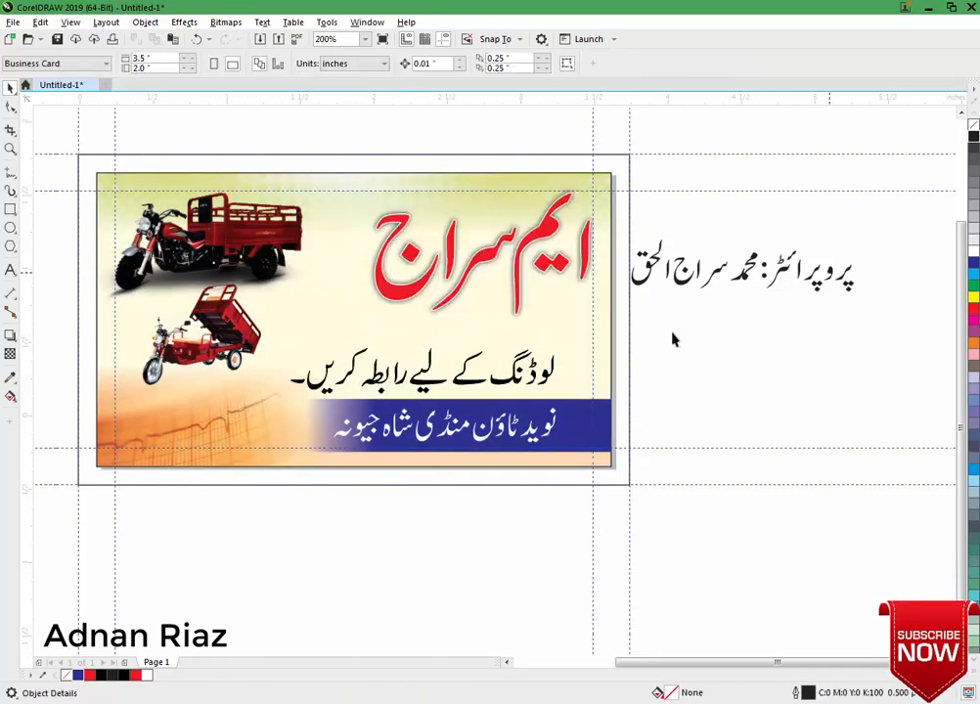
{"action": "left_click_drag", "start_coordinate": [783, 296], "coordinate": [703, 326]}
With the Shape tool, slide the proprietor's name away from the colon.
{"action": "scroll", "coordinate": [510, 378], "scroll_direction": "up", "scroll_amount": 3}
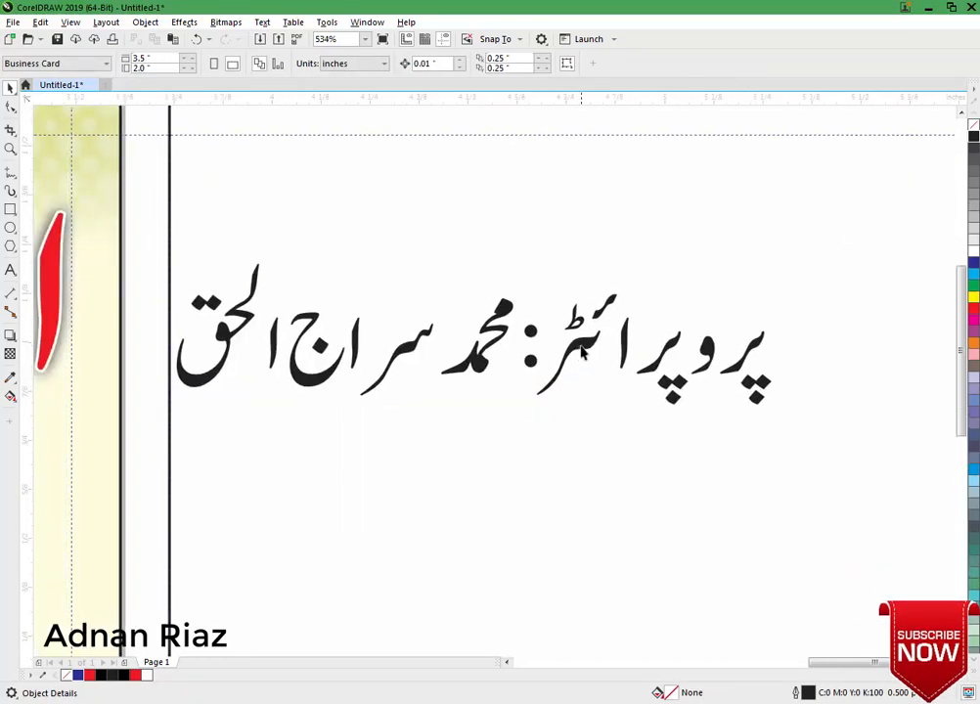
{"action": "left_click", "coordinate": [534, 328]}
{"action": "key", "text": "F10"}
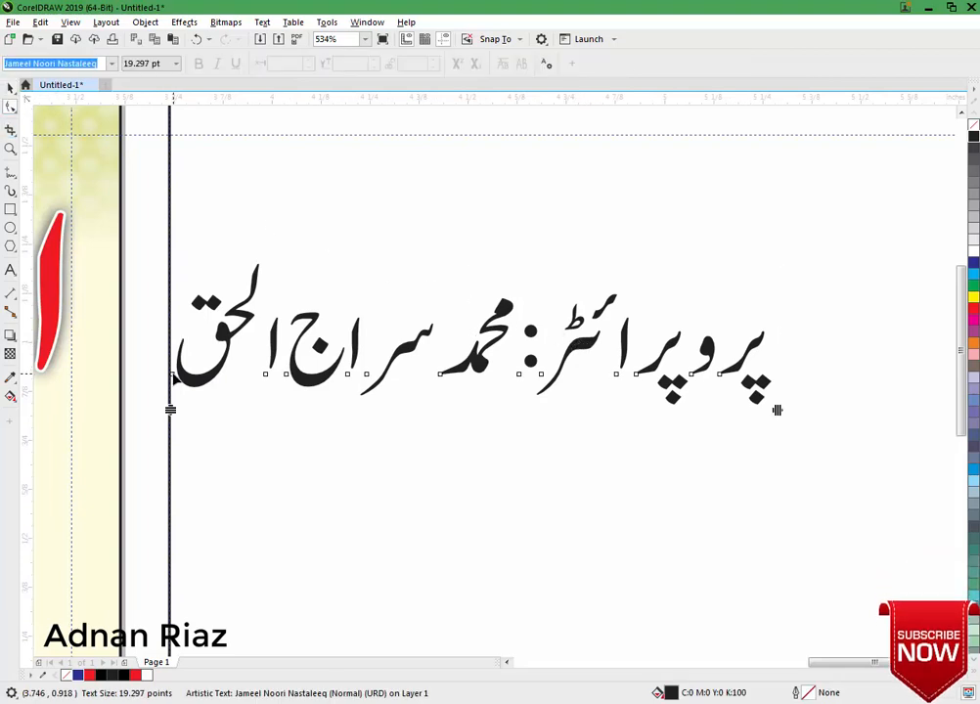
{"action": "left_click_drag", "start_coordinate": [173, 375], "coordinate": [188, 374]}
{"action": "left_click_drag", "start_coordinate": [172, 356], "coordinate": [373, 375]}
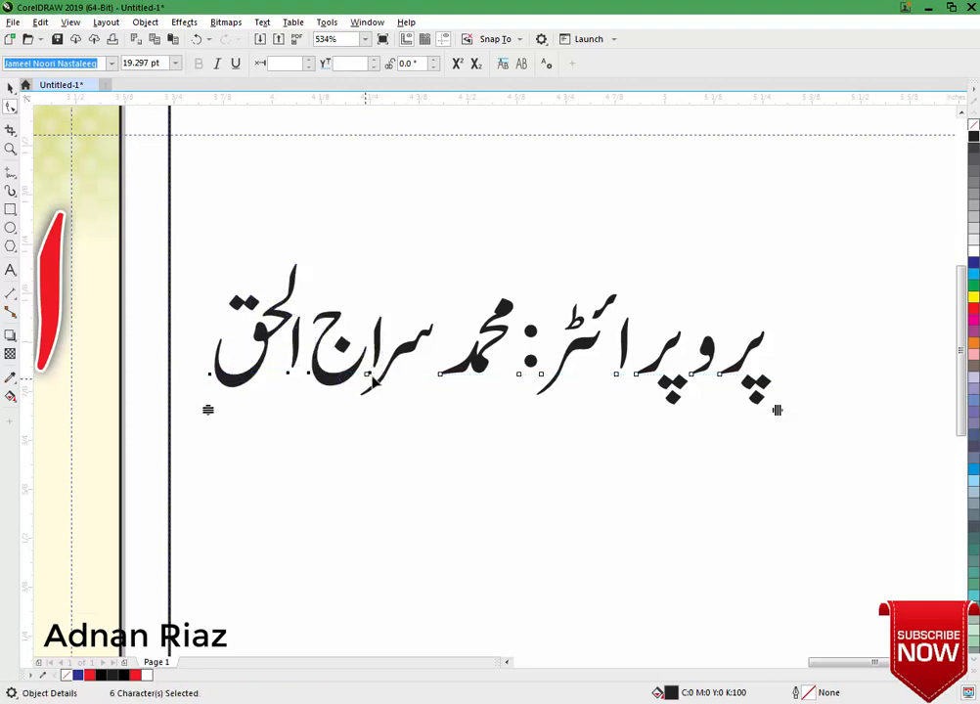
{"action": "left_click_drag", "start_coordinate": [441, 376], "coordinate": [403, 376]}
Respace the label characters, nudging four right and the first letters left.
{"action": "left_click", "coordinate": [10, 86]}
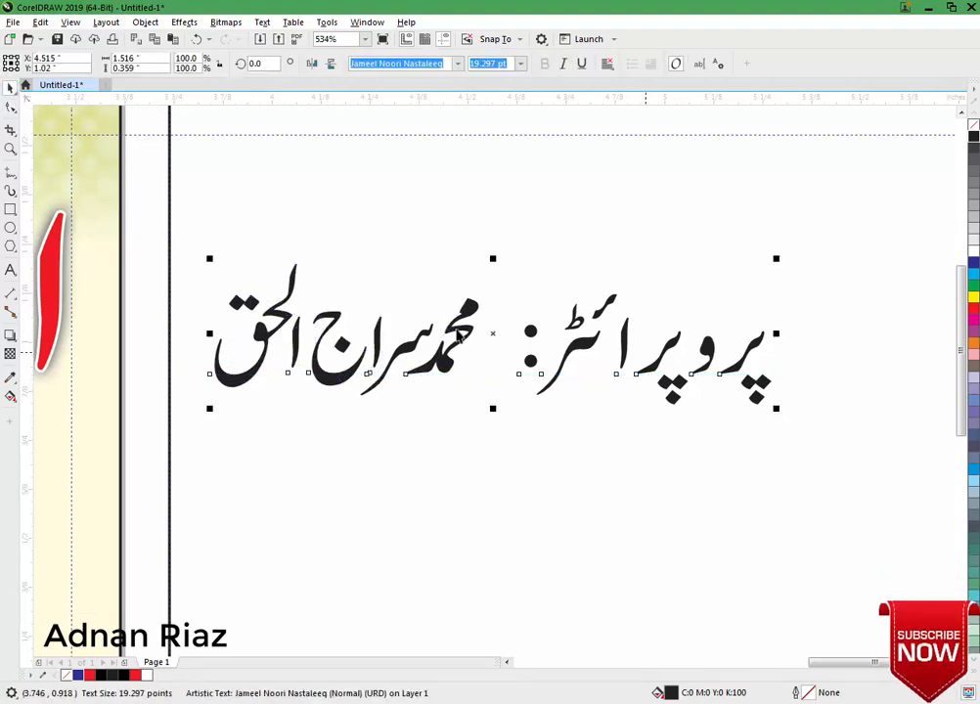
{"action": "left_click_drag", "start_coordinate": [507, 358], "coordinate": [645, 383]}
{"action": "double_click", "coordinate": [646, 376]}
{"action": "left_click", "coordinate": [12, 110]}
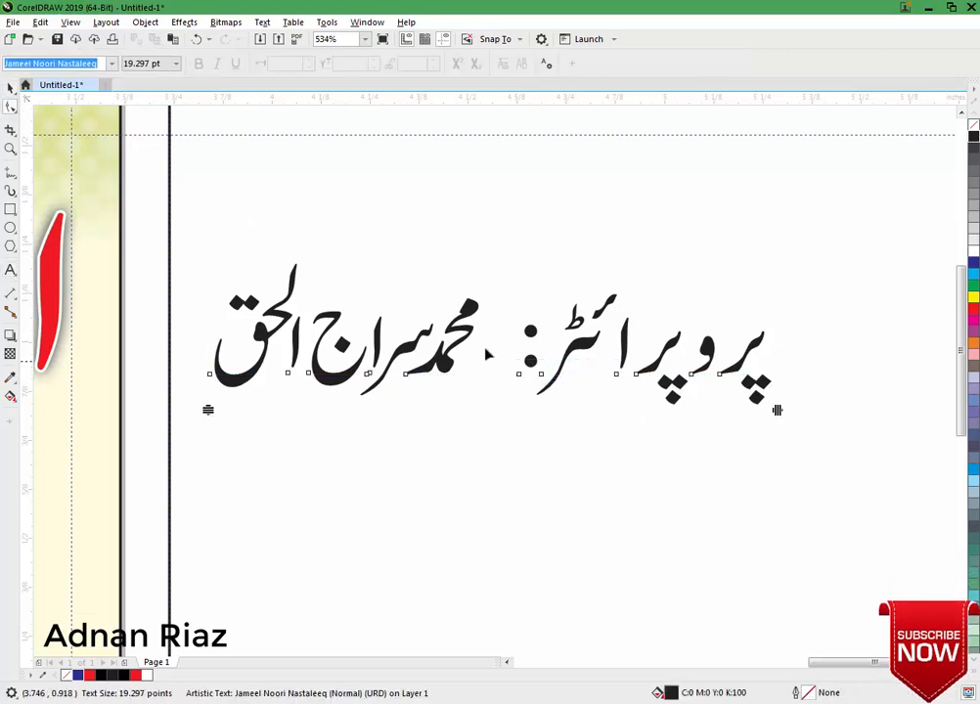
{"action": "left_click_drag", "start_coordinate": [503, 360], "coordinate": [553, 374]}
{"action": "left_click_drag", "start_coordinate": [523, 347], "coordinate": [623, 376]}
{"action": "left_click_drag", "start_coordinate": [720, 376], "coordinate": [714, 376]}
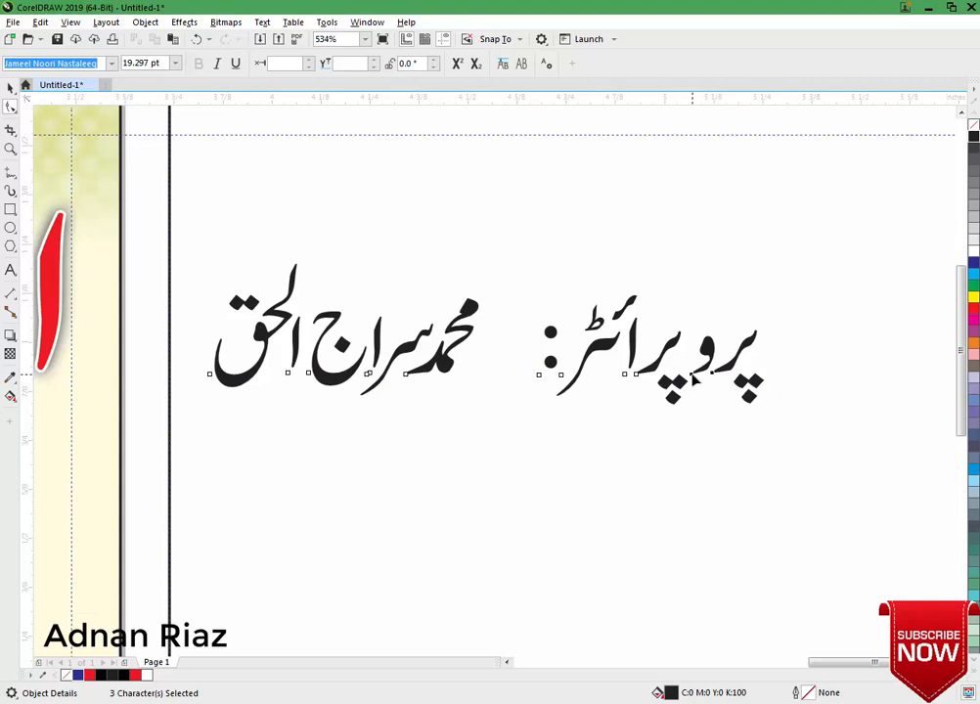
Convert the proprietor line to curves and select the label and colon pieces.
{"action": "left_click", "coordinate": [10, 87]}
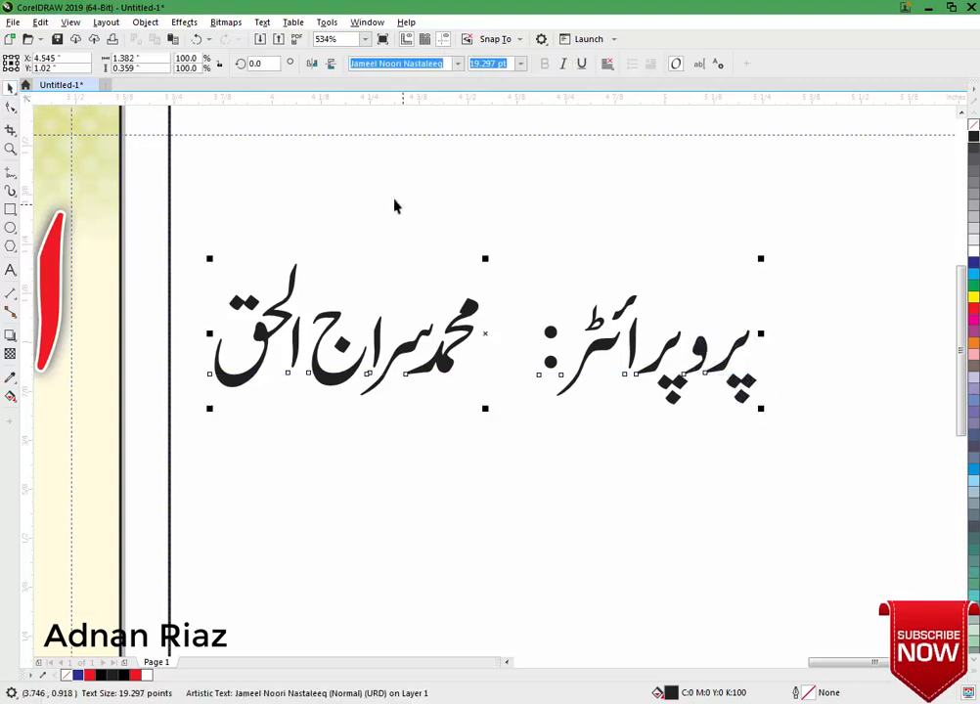
{"action": "key", "text": "ctrl+q"}
{"action": "left_click", "coordinate": [546, 236]}
{"action": "left_click", "coordinate": [551, 332]}
{"action": "left_click", "coordinate": [662, 66]}
{"action": "left_click_drag", "start_coordinate": [539, 242], "coordinate": [564, 345]}
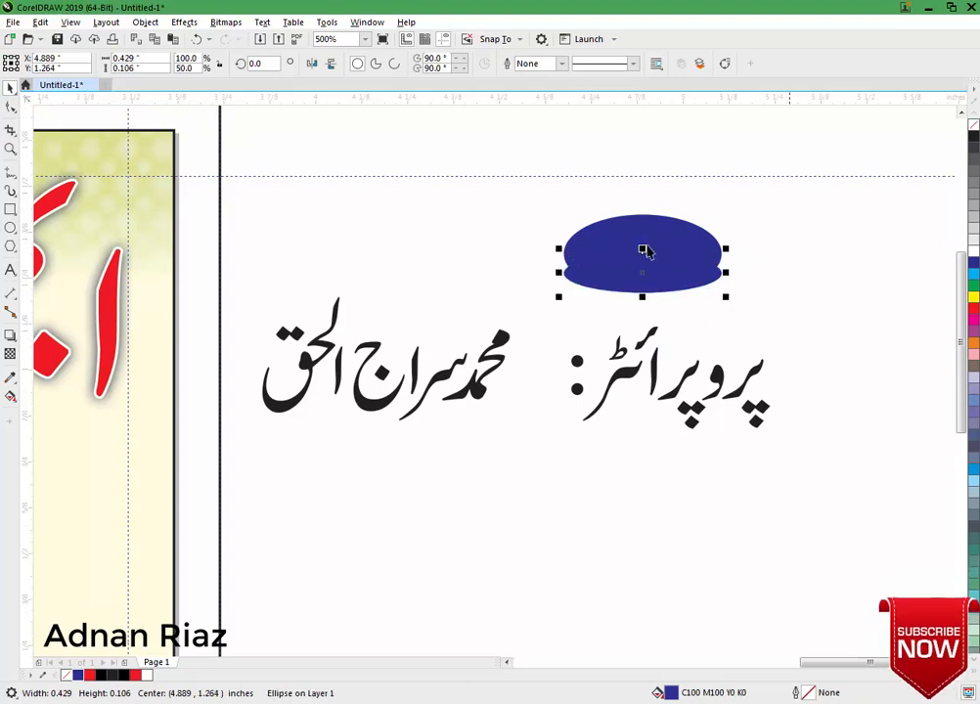
Fill the copied ellipse yellow, send it behind the blue ellipse, and group the two.
{"action": "left_click", "coordinate": [973, 296]}
{"action": "key", "text": "ctrl+Page_Down"}
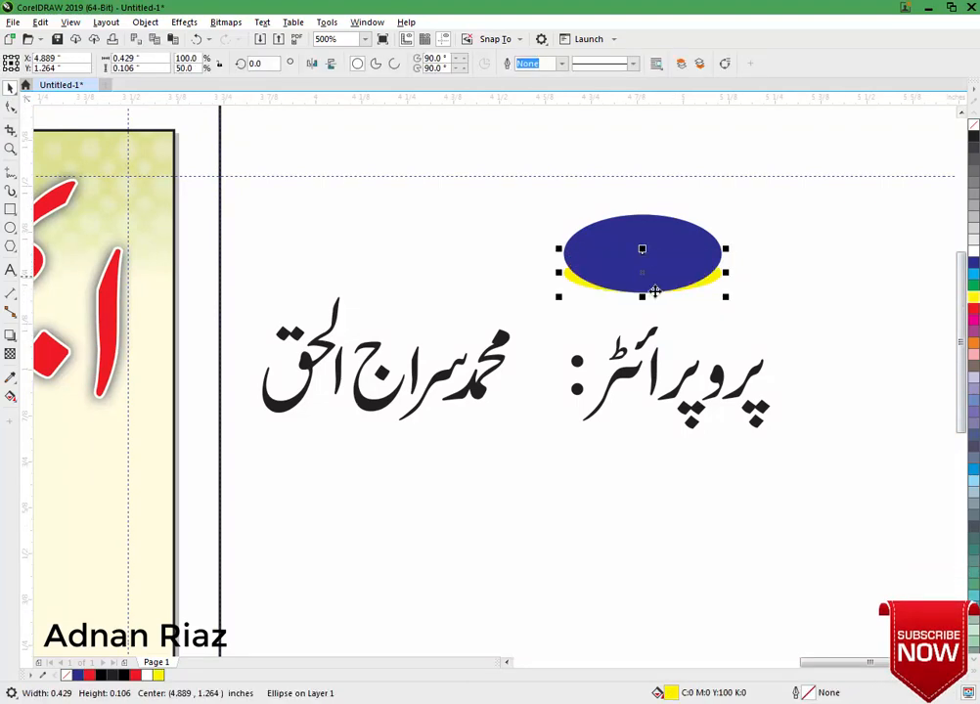
{"action": "left_click_drag", "start_coordinate": [771, 177], "coordinate": [693, 364]}
{"action": "key", "text": "ctrl+g"}
{"action": "key", "text": "Escape"}
Shrink the proprietor label word to about 60%, delete its colon, and combine its pieces.
{"action": "left_click", "coordinate": [750, 381]}
{"action": "left_click_drag", "start_coordinate": [645, 398], "coordinate": [693, 351]}
{"action": "left_click", "coordinate": [664, 64]}
{"action": "left_click_drag", "start_coordinate": [590, 323], "coordinate": [633, 385]}
{"action": "key", "text": "Delete"}
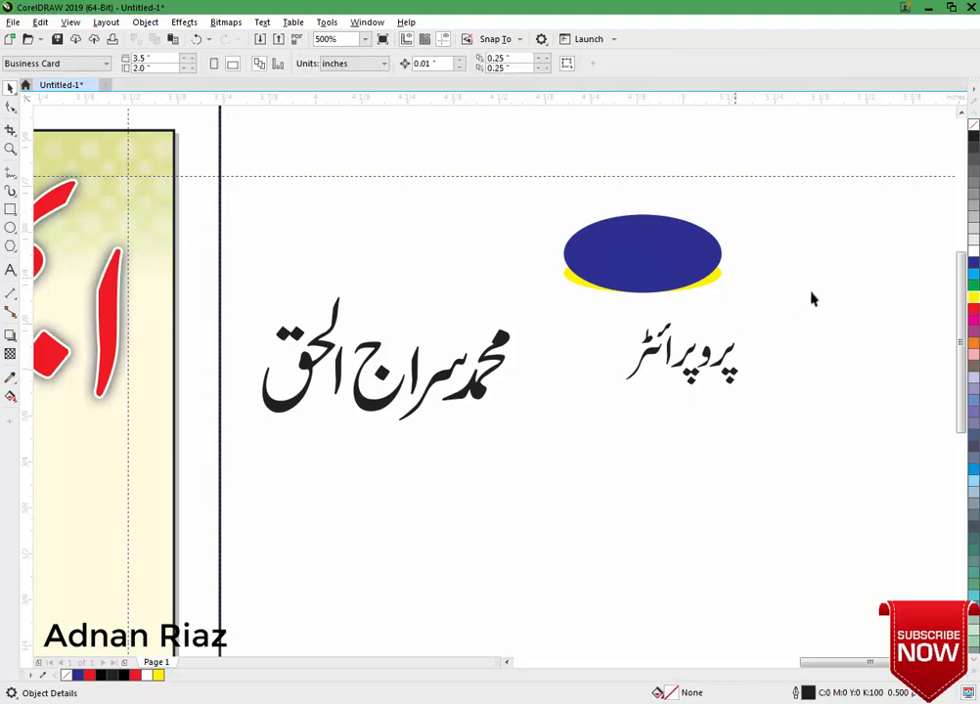
{"action": "left_click_drag", "start_coordinate": [811, 293], "coordinate": [460, 420]}
{"action": "key", "text": "ctrl+l"}
Send the ellipse group behind the label word and scale the label to fit inside.
{"action": "left_click", "coordinate": [606, 272], "text": "shift"}
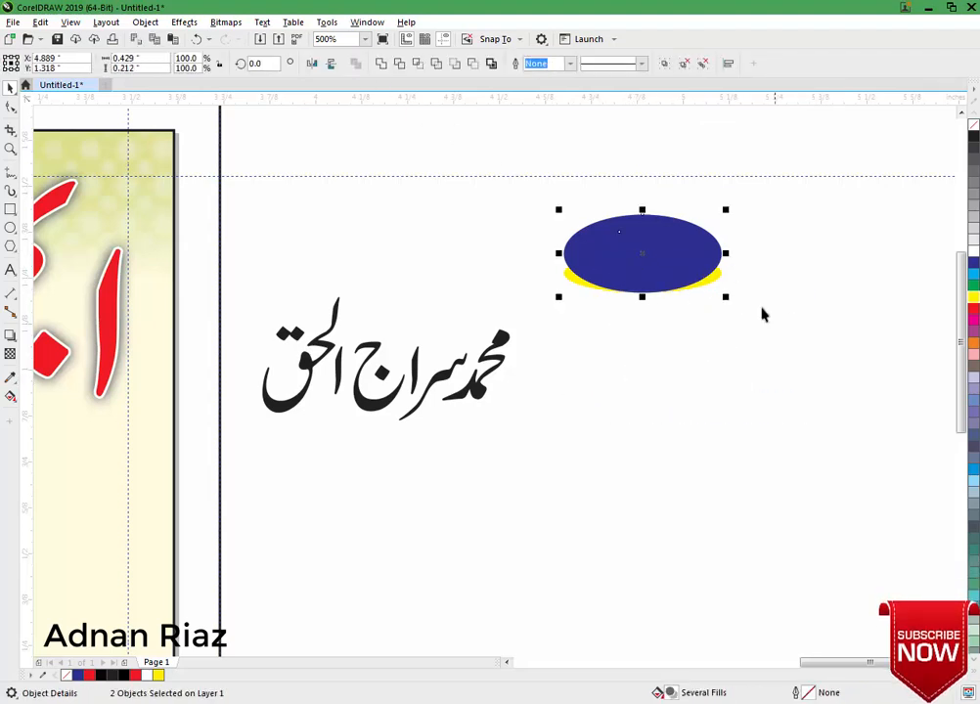
{"action": "left_click", "coordinate": [762, 314]}
{"action": "scroll", "coordinate": [667, 258], "scroll_direction": "up", "scroll_amount": 1}
{"action": "left_click", "coordinate": [667, 266]}
{"action": "key", "text": "shift+Page_Down"}
{"action": "left_click", "coordinate": [632, 403]}
{"action": "left_click", "coordinate": [693, 263]}
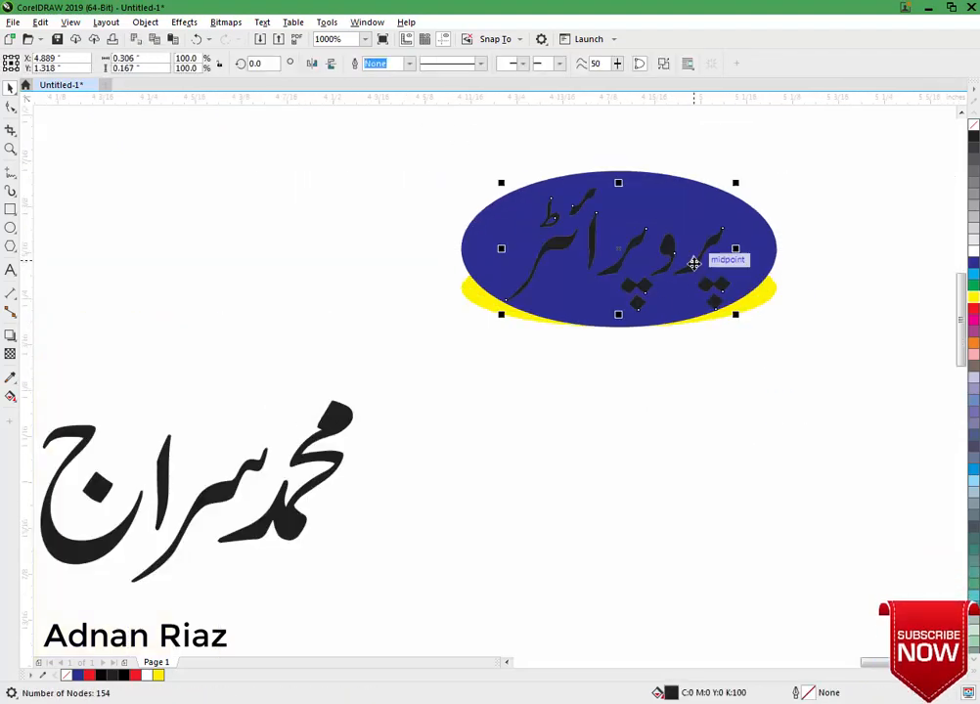
{"action": "left_click_drag", "start_coordinate": [738, 183], "coordinate": [732, 187]}
Colour the label white and group it with the ellipses.
{"action": "left_click", "coordinate": [973, 251]}
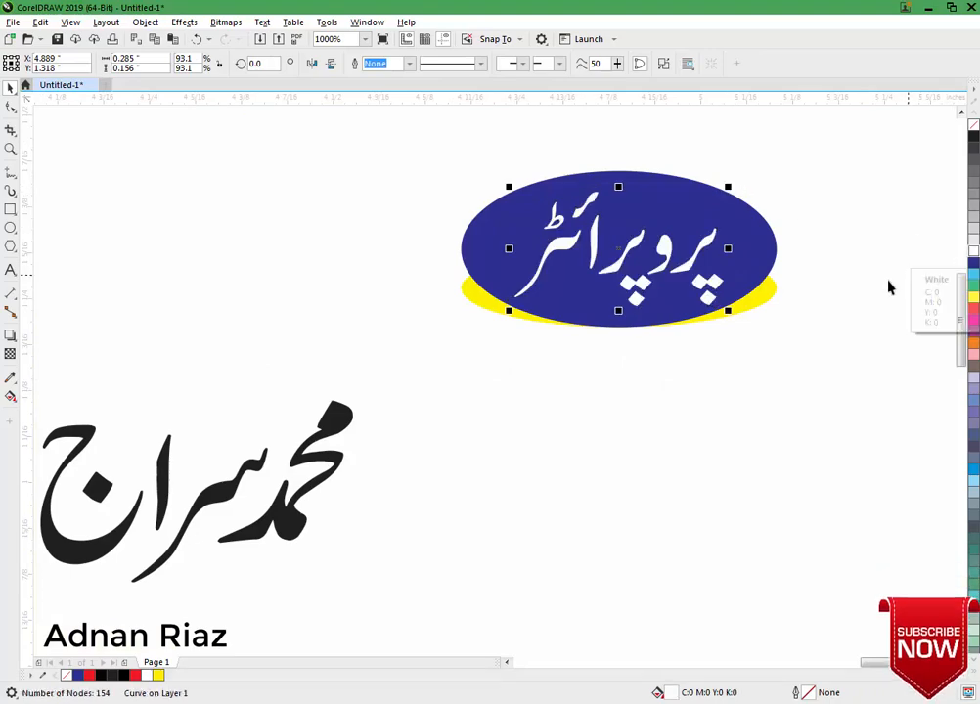
{"action": "left_click", "coordinate": [884, 283]}
{"action": "scroll", "coordinate": [880, 279], "scroll_direction": "down", "scroll_amount": 1}
{"action": "left_click_drag", "start_coordinate": [781, 281], "coordinate": [646, 321]}
{"action": "key", "text": "ctrl+g"}
{"action": "scroll", "coordinate": [816, 293], "scroll_direction": "down", "scroll_amount": 2}
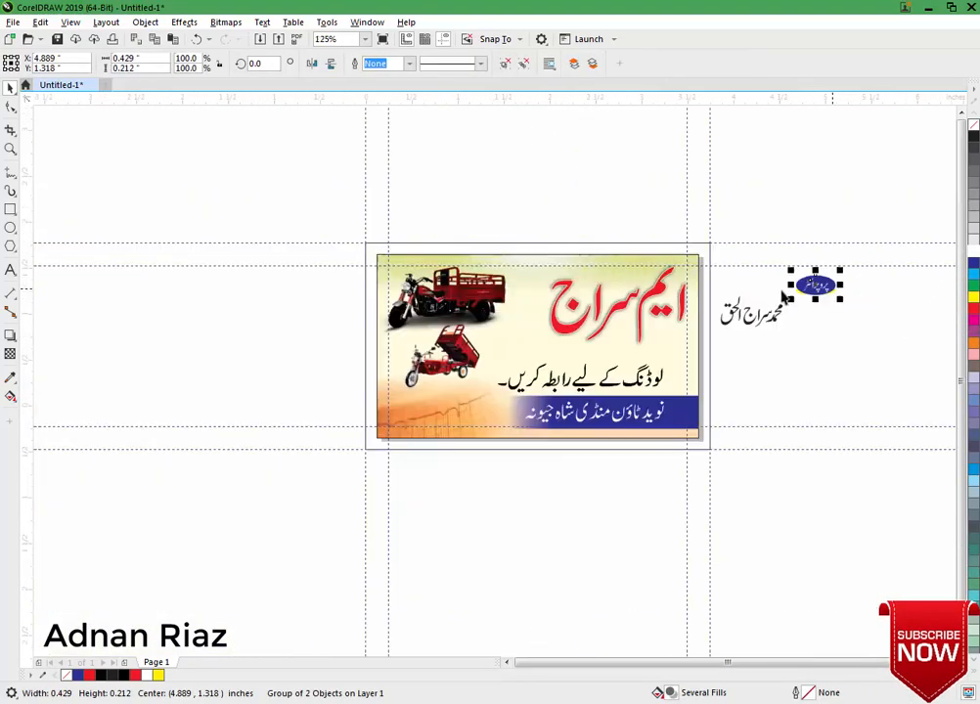
Place the shrunken badge and the proprietor name (about 60%) side by side on the card, centres aligned.
{"action": "left_click_drag", "start_coordinate": [826, 286], "coordinate": [550, 318]}
{"action": "left_click_drag", "start_coordinate": [751, 314], "coordinate": [512, 348]}
{"action": "scroll", "coordinate": [534, 328], "scroll_direction": "up", "scroll_amount": 2}
{"action": "left_click", "coordinate": [622, 290]}
{"action": "left_click_drag", "start_coordinate": [682, 231], "coordinate": [622, 281]}
{"action": "left_click_drag", "start_coordinate": [642, 418], "coordinate": [657, 373]}
{"action": "left_click_drag", "start_coordinate": [698, 277], "coordinate": [593, 332]}
{"action": "left_click_drag", "start_coordinate": [614, 281], "coordinate": [680, 331]}
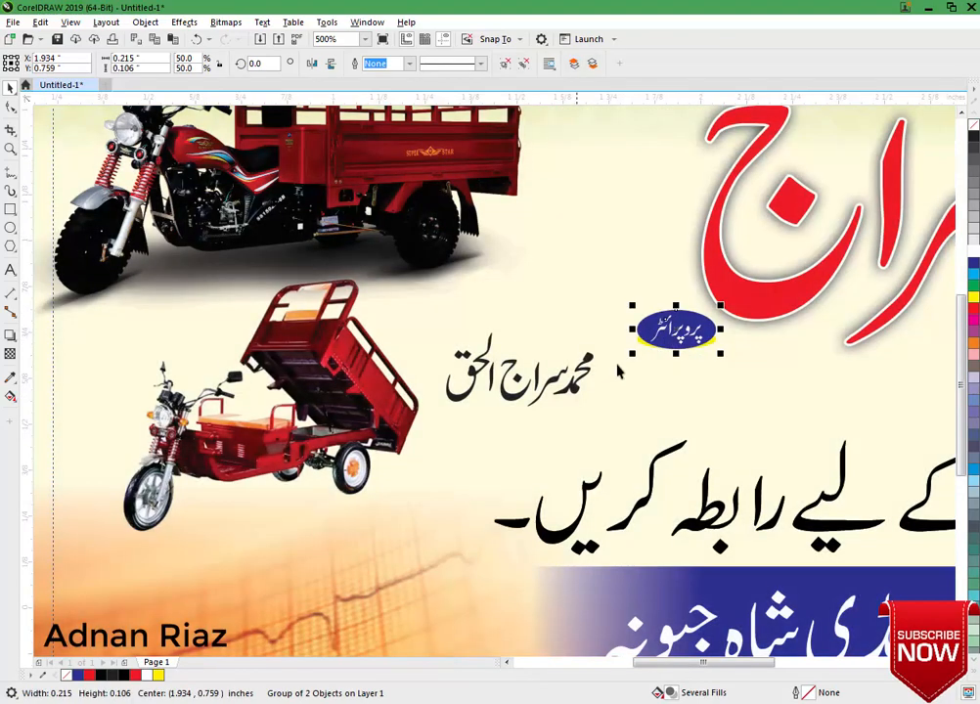
{"action": "left_click_drag", "start_coordinate": [570, 389], "coordinate": [602, 338]}
{"action": "left_click", "coordinate": [645, 342], "text": "shift"}
{"action": "key", "text": "c"}
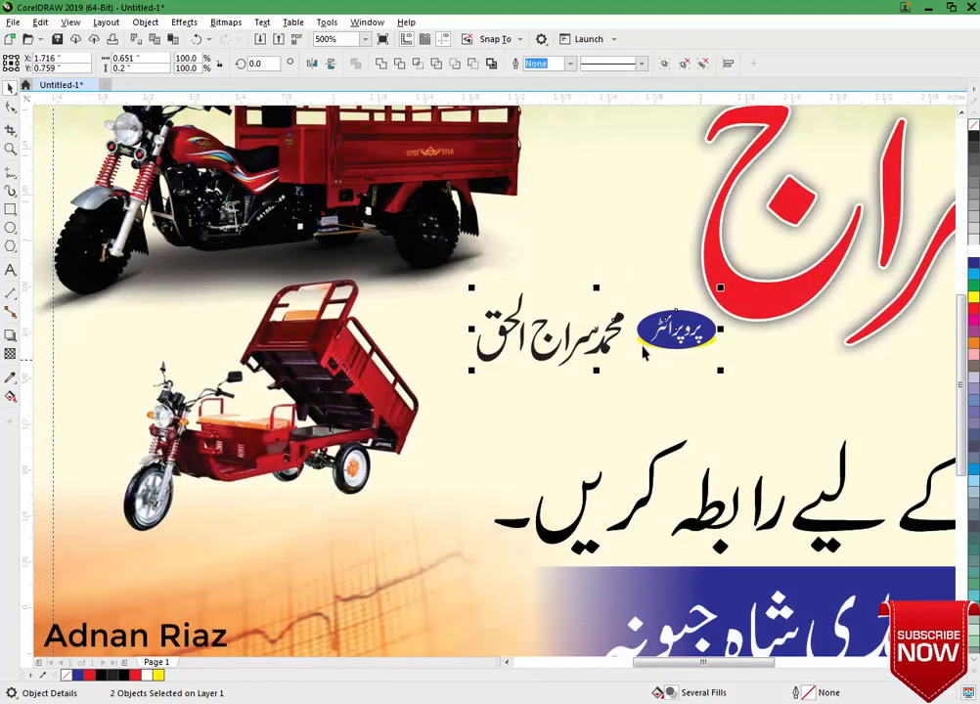
{"action": "left_click_drag", "start_coordinate": [667, 333], "coordinate": [646, 350]}
Give the proprietor name a white 0.75 pt outline behind the fill.
{"action": "left_click", "coordinate": [642, 354]}
{"action": "left_click", "coordinate": [585, 350]}
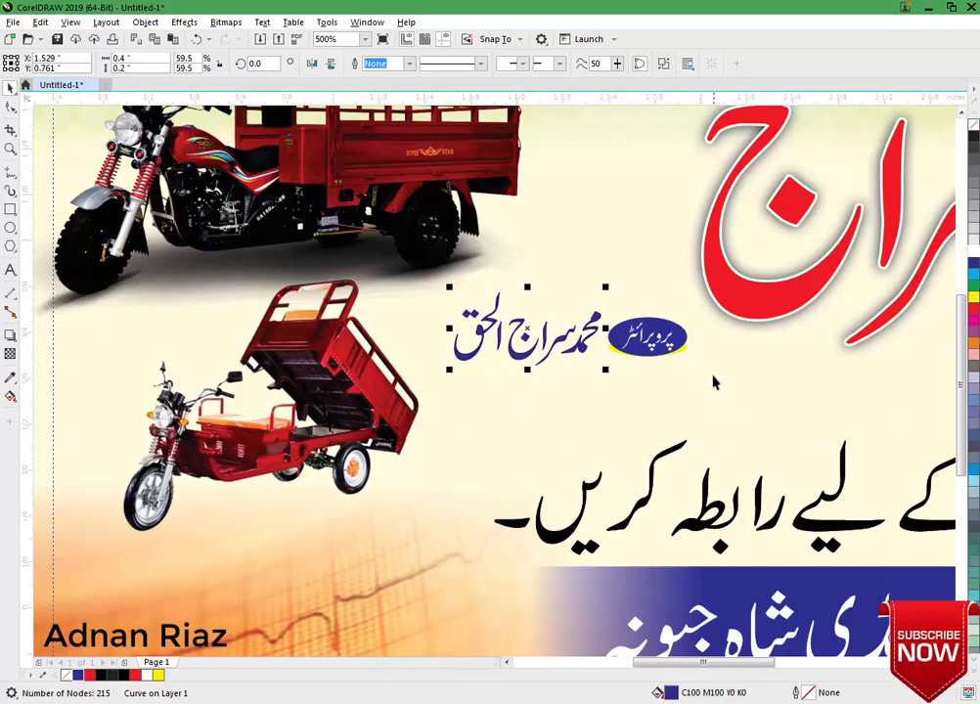
{"action": "key", "text": "F12"}
{"action": "left_click", "coordinate": [409, 292]}
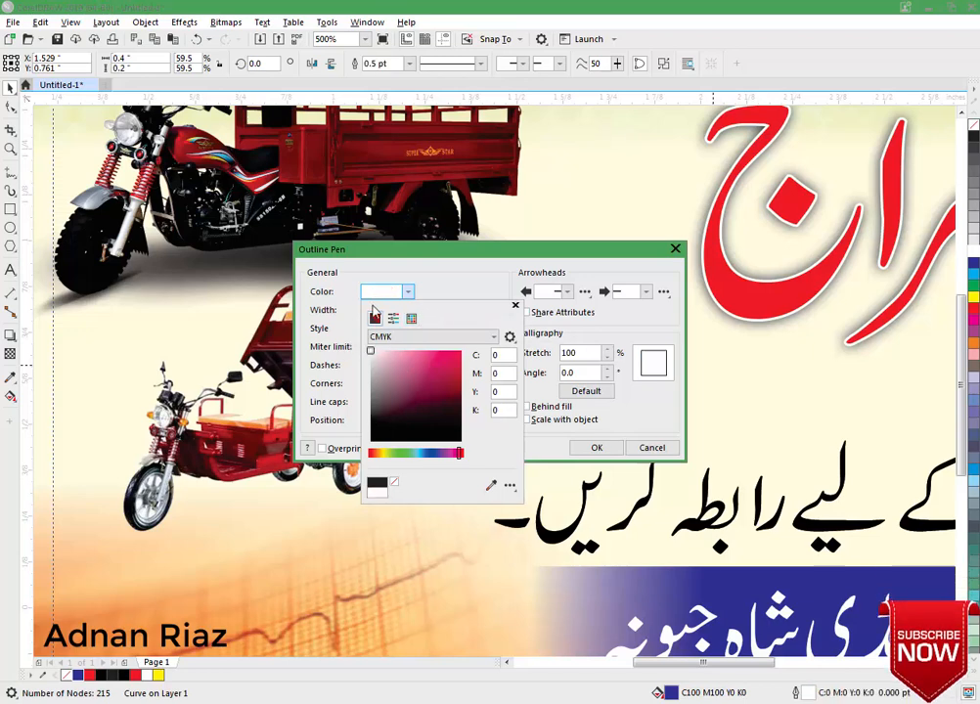
{"action": "left_click", "coordinate": [480, 256]}
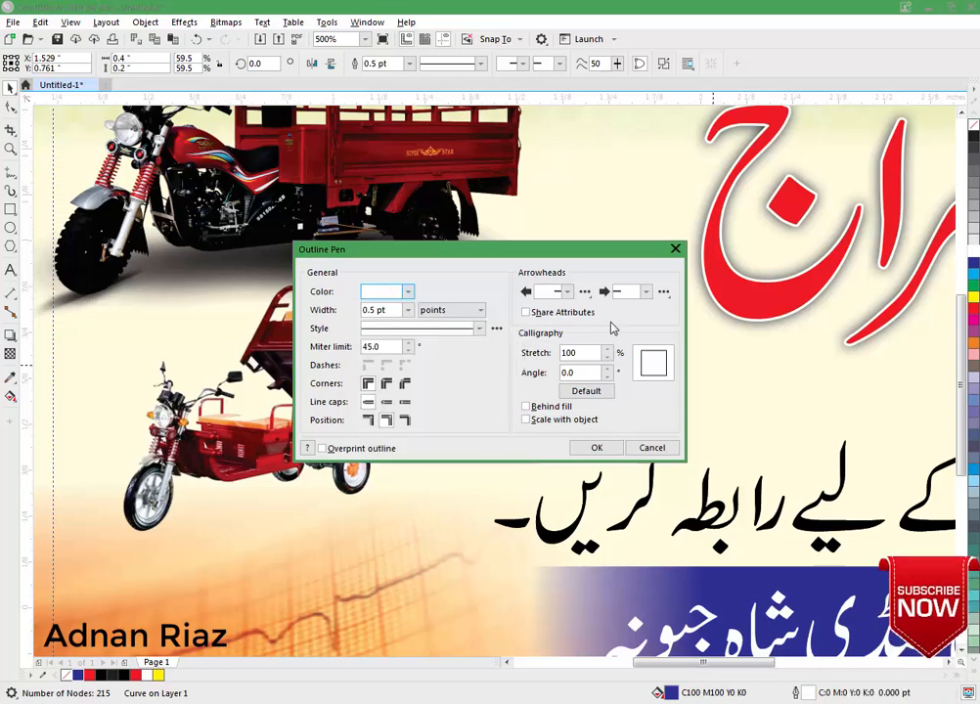
{"action": "left_click", "coordinate": [407, 310]}
{"action": "left_click", "coordinate": [386, 354]}
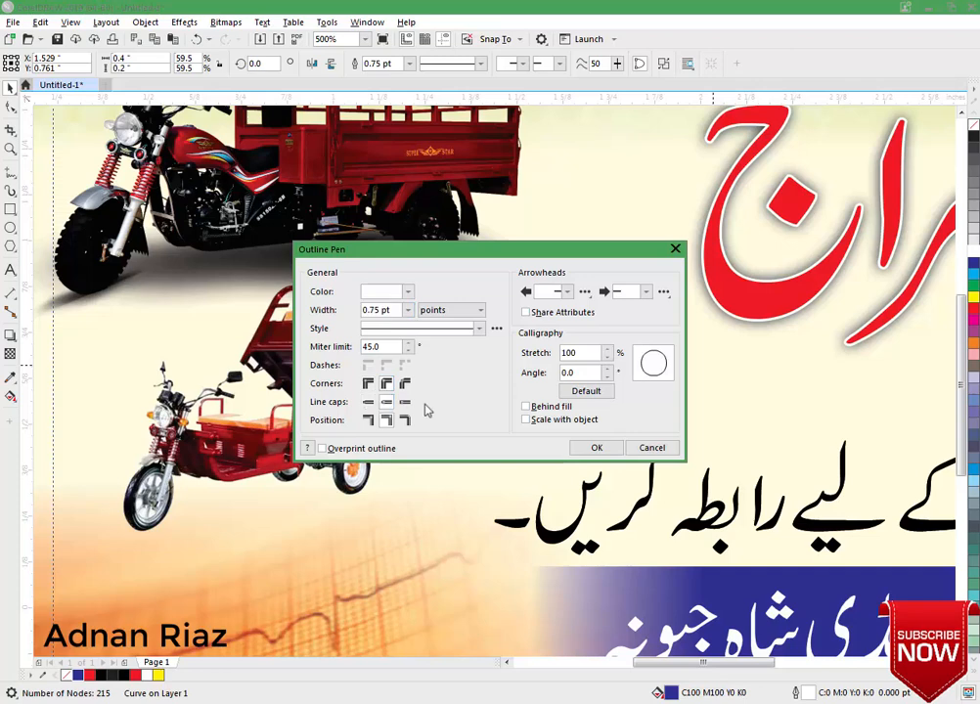
{"action": "left_click", "coordinate": [526, 406]}
{"action": "left_click", "coordinate": [597, 447]}
{"action": "left_click", "coordinate": [467, 333]}
{"action": "scroll", "coordinate": [583, 365], "scroll_direction": "down", "scroll_amount": 2}
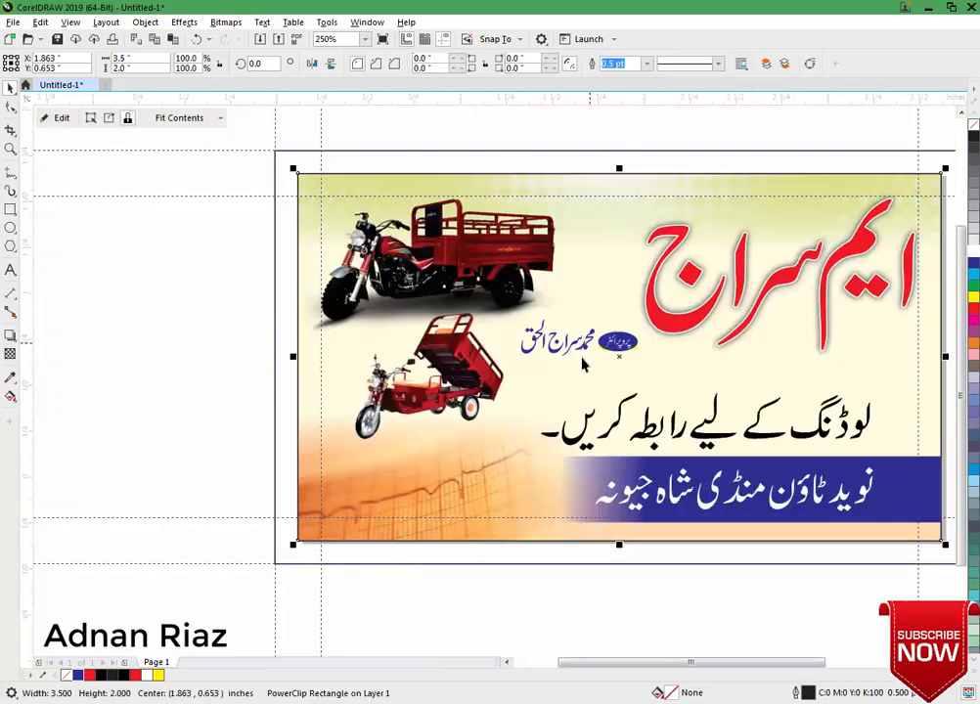
Add the label 'رابطہ نمبر' in Jameel Noori Nastaleeq at about 10 pt onto the card.
{"action": "left_click_drag", "start_coordinate": [582, 365], "coordinate": [511, 316]}
{"action": "left_click", "coordinate": [493, 551]}
{"action": "left_click_drag", "start_coordinate": [428, 553], "coordinate": [471, 536]}
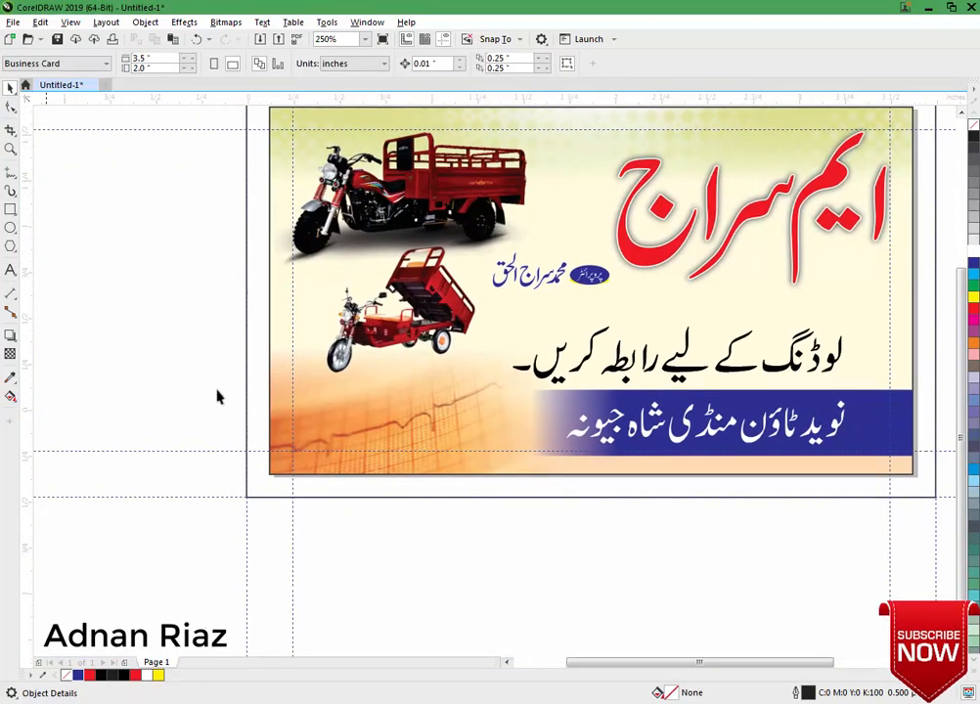
{"action": "left_click", "coordinate": [11, 274]}
{"action": "left_click", "coordinate": [194, 293]}
{"action": "left_click", "coordinate": [396, 63]}
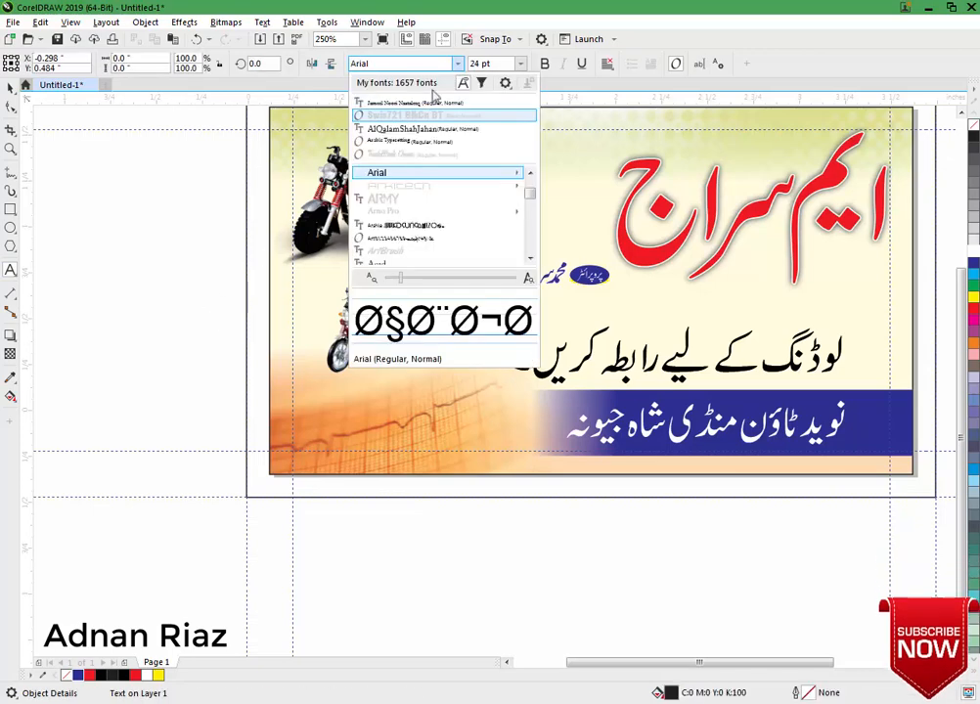
{"action": "left_click", "coordinate": [415, 110]}
{"action": "type", "text": "راب"}
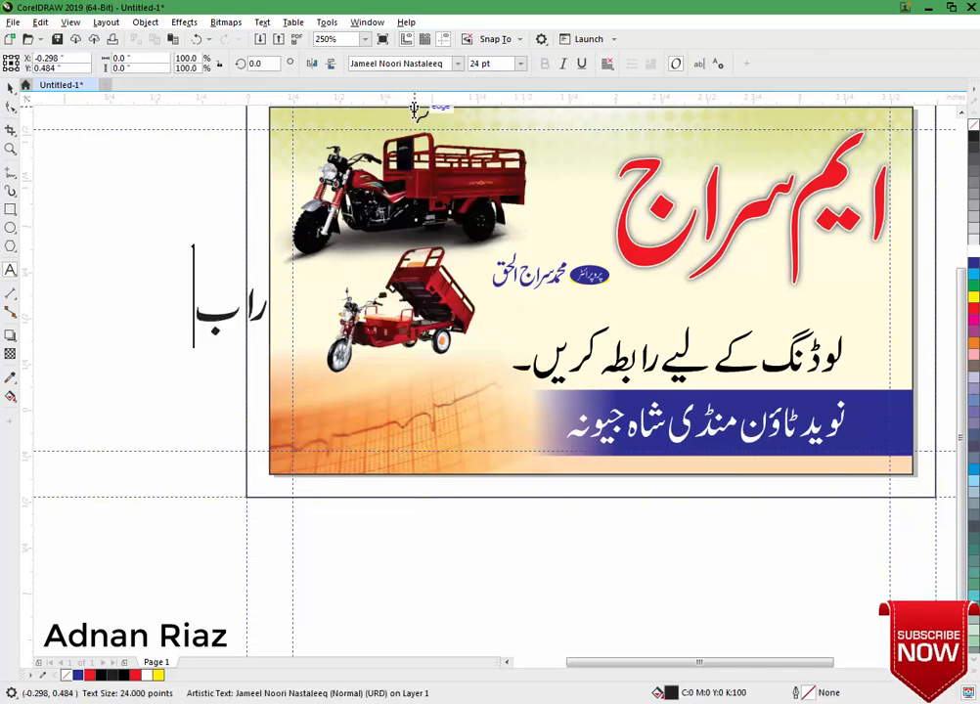
{"action": "type", "text": "طہ نب"}
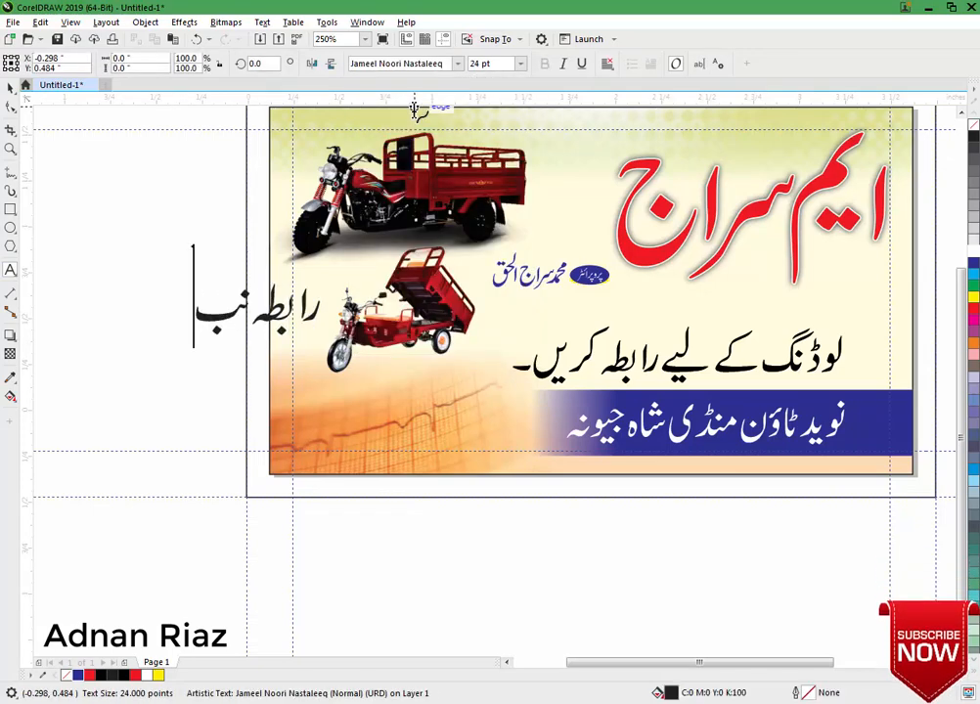
{"action": "key", "text": "BackSpace"}
{"action": "type", "text": "مبر"}
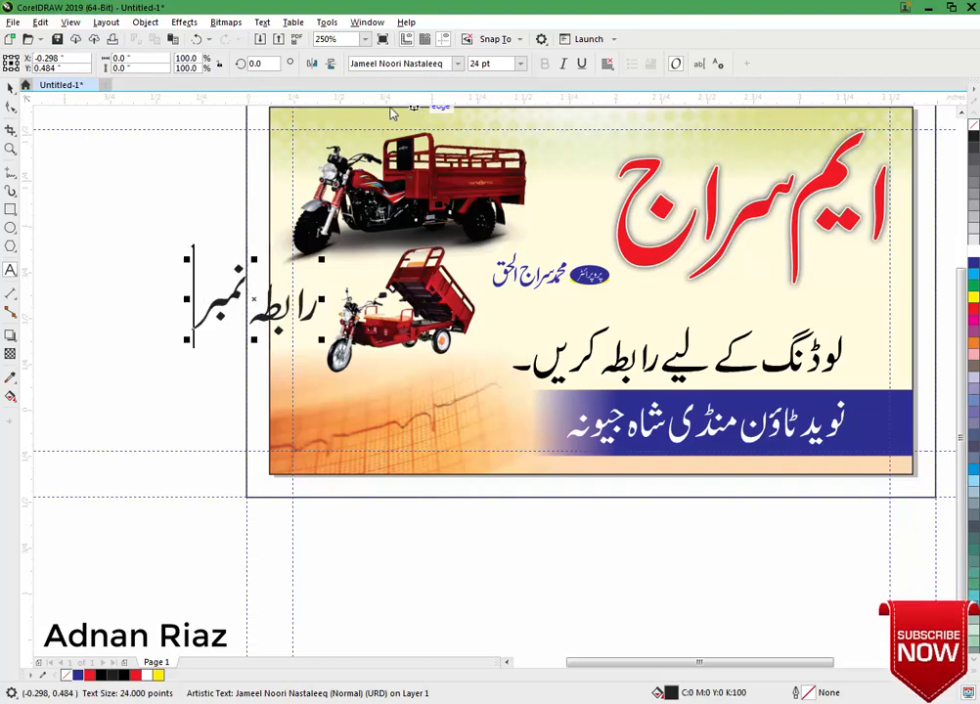
{"action": "left_click_drag", "start_coordinate": [320, 259], "coordinate": [249, 300]}
{"action": "scroll", "coordinate": [460, 390], "scroll_direction": "up", "scroll_amount": 1}
{"action": "left_click_drag", "start_coordinate": [454, 383], "coordinate": [415, 404]}
Convert the label to curves and copy the fill from the blue proprietor name.
{"action": "left_click", "coordinate": [9, 108]}
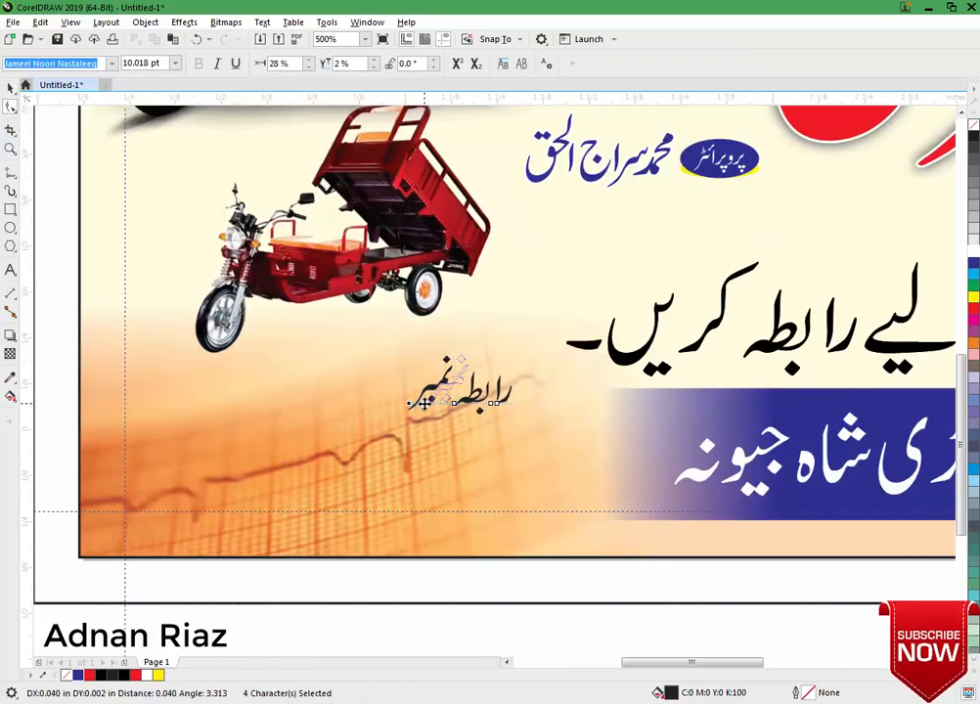
{"action": "left_click", "coordinate": [10, 89]}
{"action": "key", "text": "ctrl+q"}
{"action": "left_click_drag", "start_coordinate": [465, 380], "coordinate": [432, 353]}
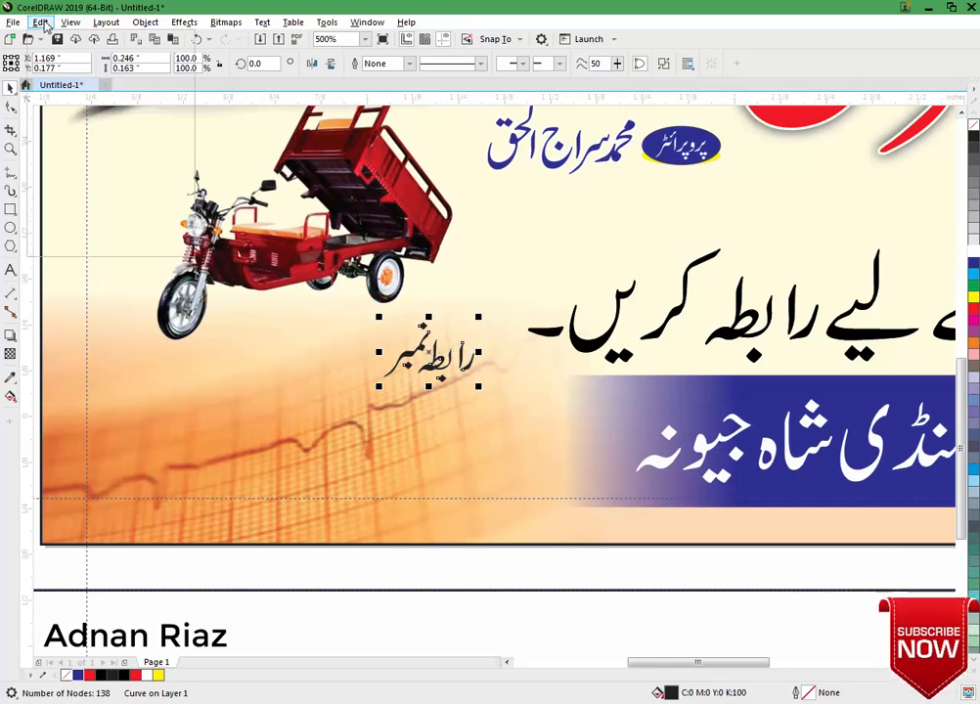
{"action": "left_click", "coordinate": [40, 22]}
{"action": "left_click", "coordinate": [64, 117]}
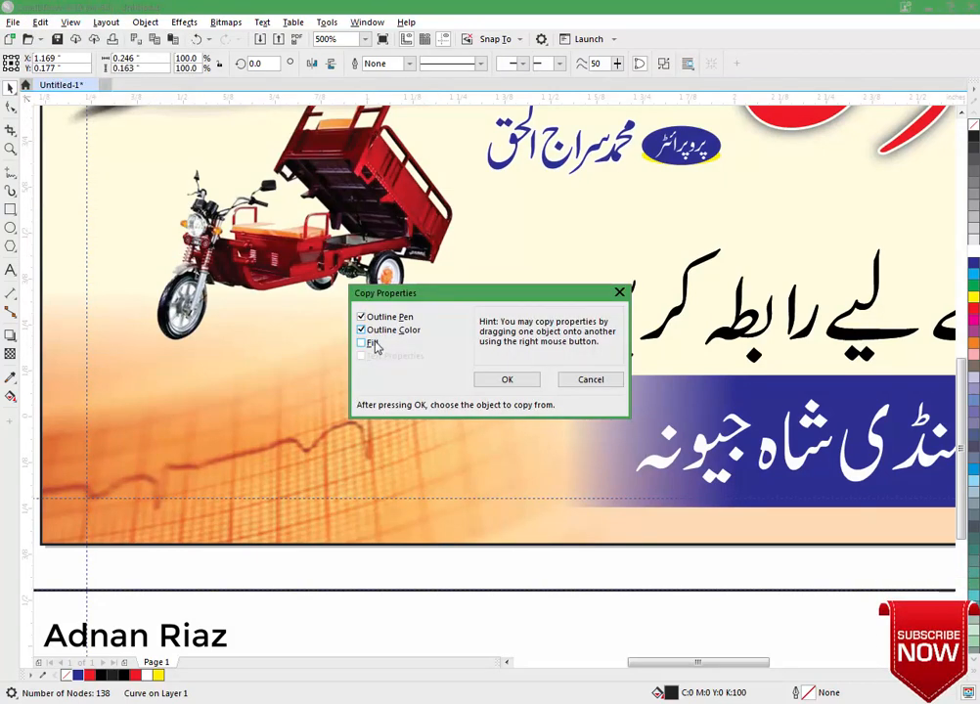
{"action": "left_click", "coordinate": [507, 379]}
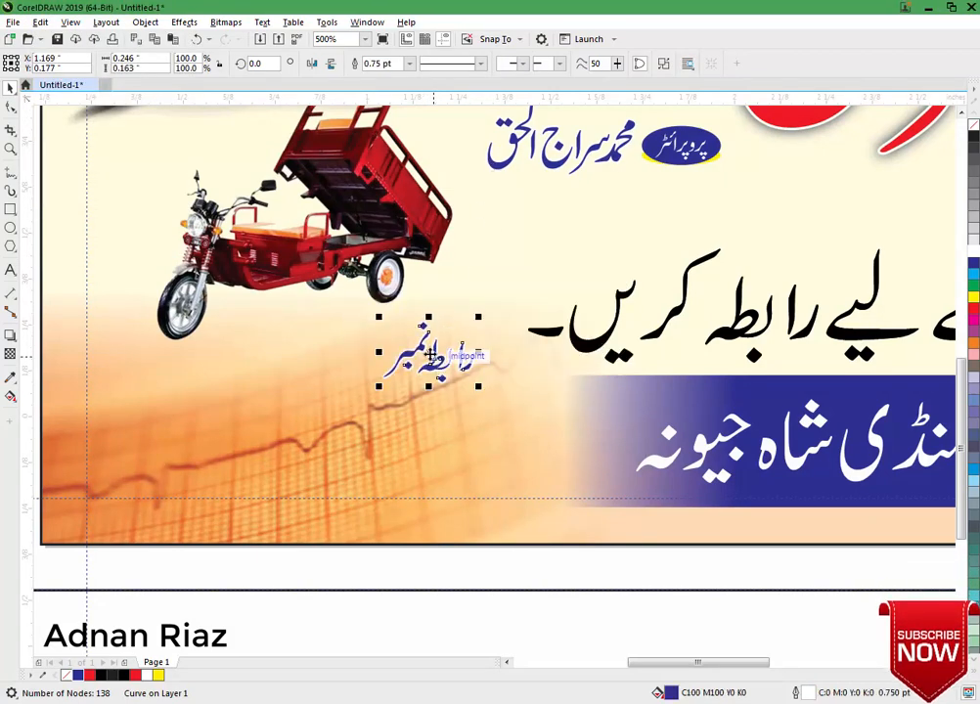
{"action": "left_click_drag", "start_coordinate": [430, 354], "coordinate": [443, 290]}
{"action": "left_click", "coordinate": [46, 310]}
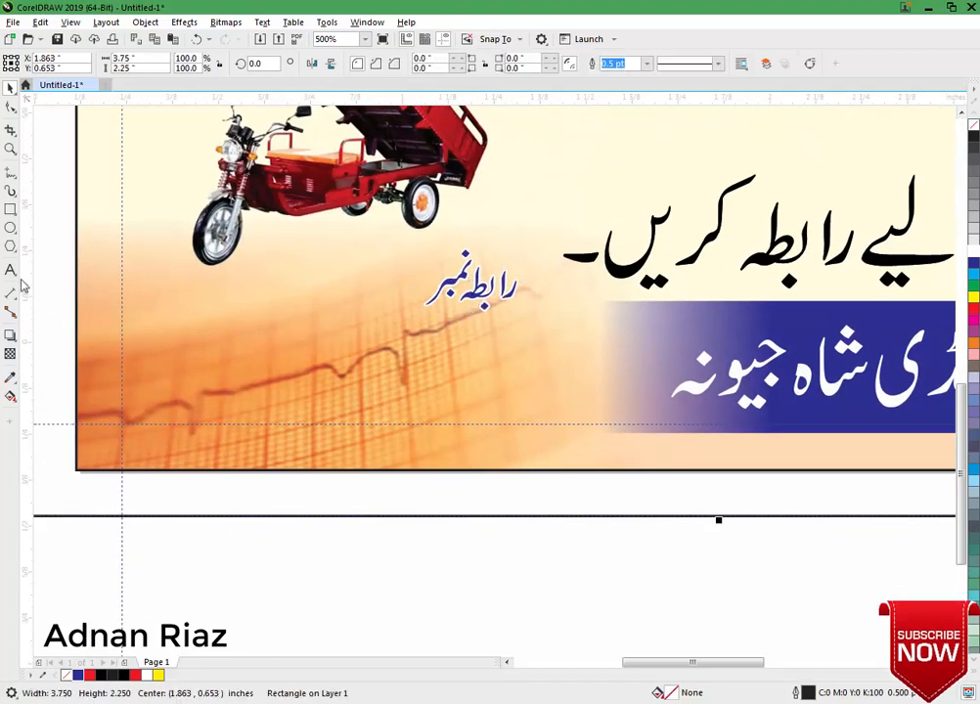
Type the contact phone number below the label in Swis721 BlkCn BT and size it to fit.
{"action": "left_click", "coordinate": [10, 270]}
{"action": "left_click", "coordinate": [188, 388]}
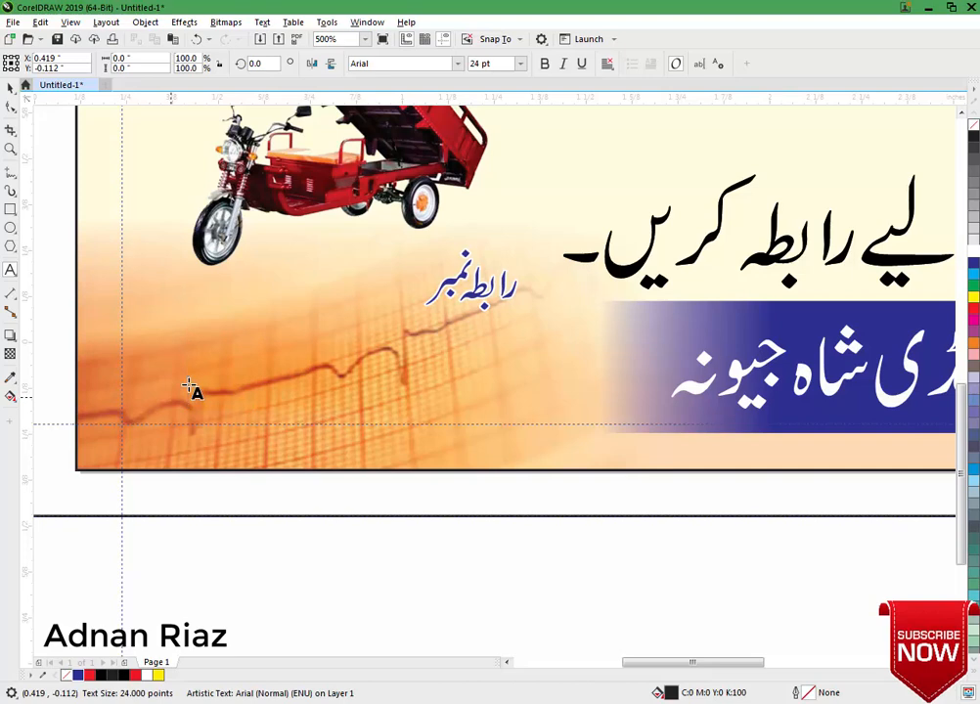
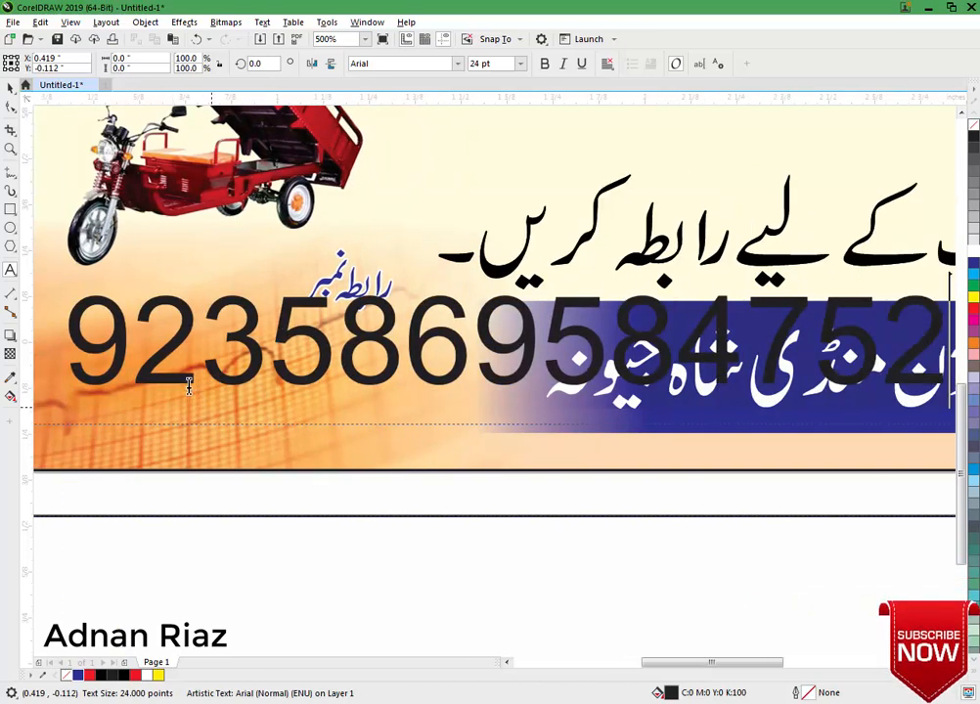
{"action": "scroll", "coordinate": [189, 389], "scroll_direction": "down", "scroll_amount": 2}
{"action": "left_click", "coordinate": [10, 88]}
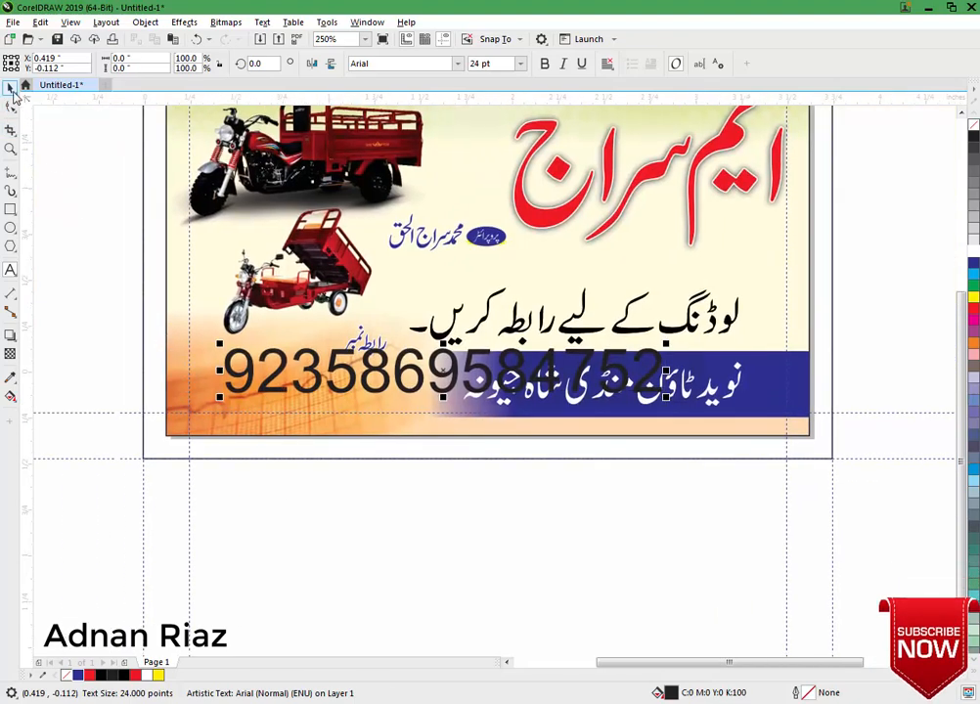
{"action": "left_click", "coordinate": [459, 63]}
{"action": "left_click", "coordinate": [414, 114]}
{"action": "left_click_drag", "start_coordinate": [648, 340], "coordinate": [552, 379]}
{"action": "scroll", "coordinate": [254, 388], "scroll_direction": "up", "scroll_amount": 2}
{"action": "left_click_drag", "start_coordinate": [471, 363], "coordinate": [542, 351]}
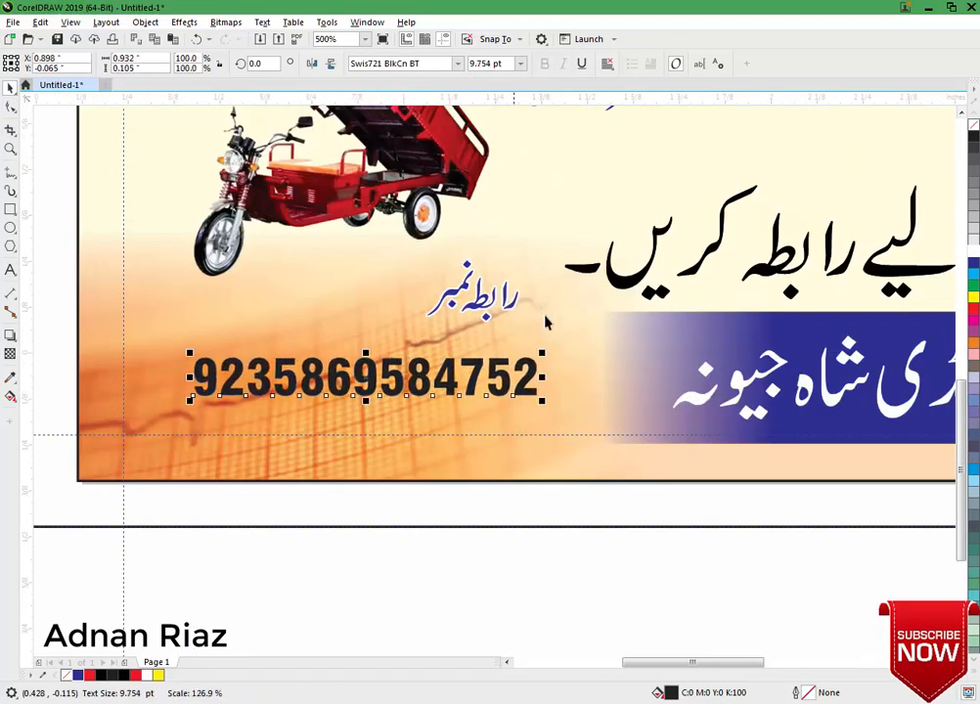
{"action": "left_click_drag", "start_coordinate": [189, 399], "coordinate": [133, 413]}
{"action": "left_click_drag", "start_coordinate": [330, 381], "coordinate": [330, 388]}
Enlarge the رابطہ نمبر label and right-align it with the number.
{"action": "left_click", "coordinate": [474, 293]}
{"action": "left_click_drag", "start_coordinate": [421, 330], "coordinate": [376, 354]}
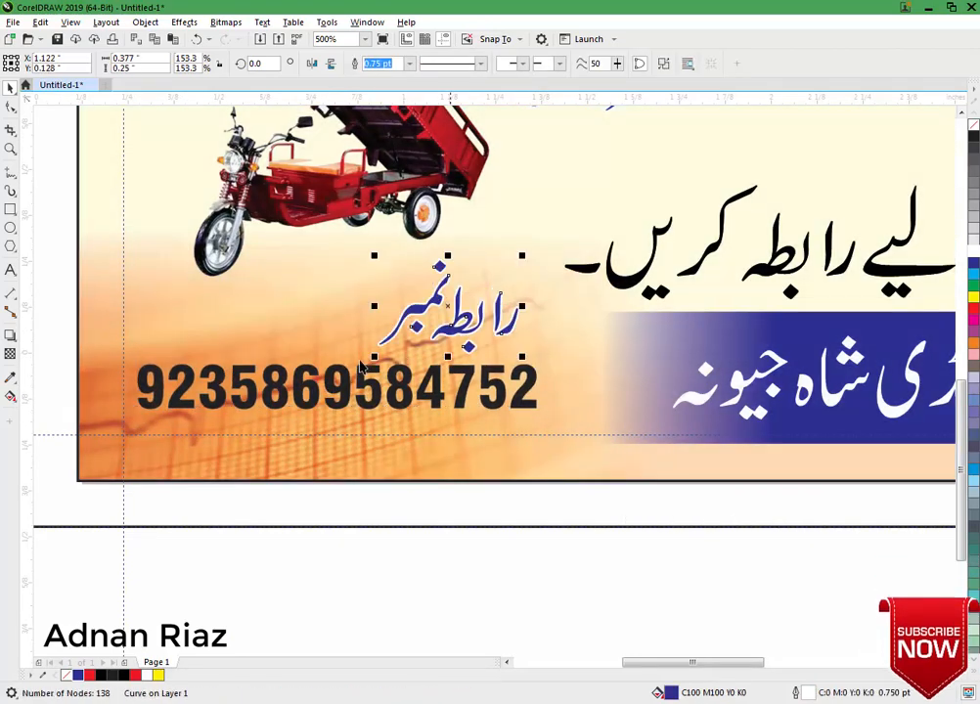
{"action": "left_click", "coordinate": [433, 399], "text": "shift"}
{"action": "key", "text": "r"}
{"action": "left_click", "coordinate": [375, 583]}
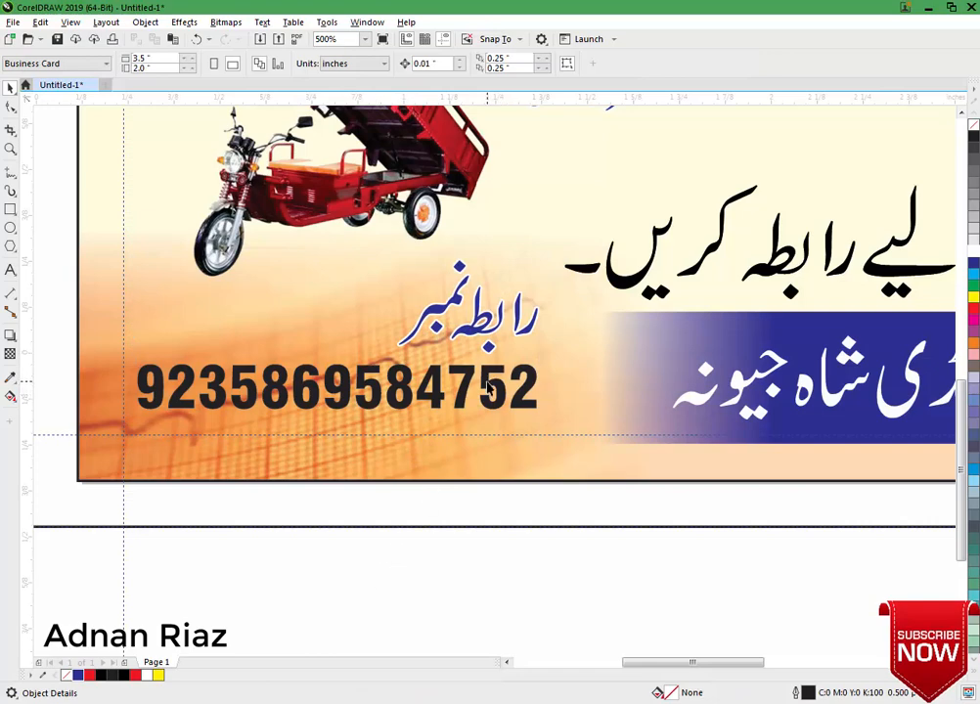
Copy outline, colour and fill from the label onto the number, then darken its fill.
{"action": "left_click", "coordinate": [488, 388]}
{"action": "left_click", "coordinate": [40, 22]}
{"action": "left_click", "coordinate": [97, 116]}
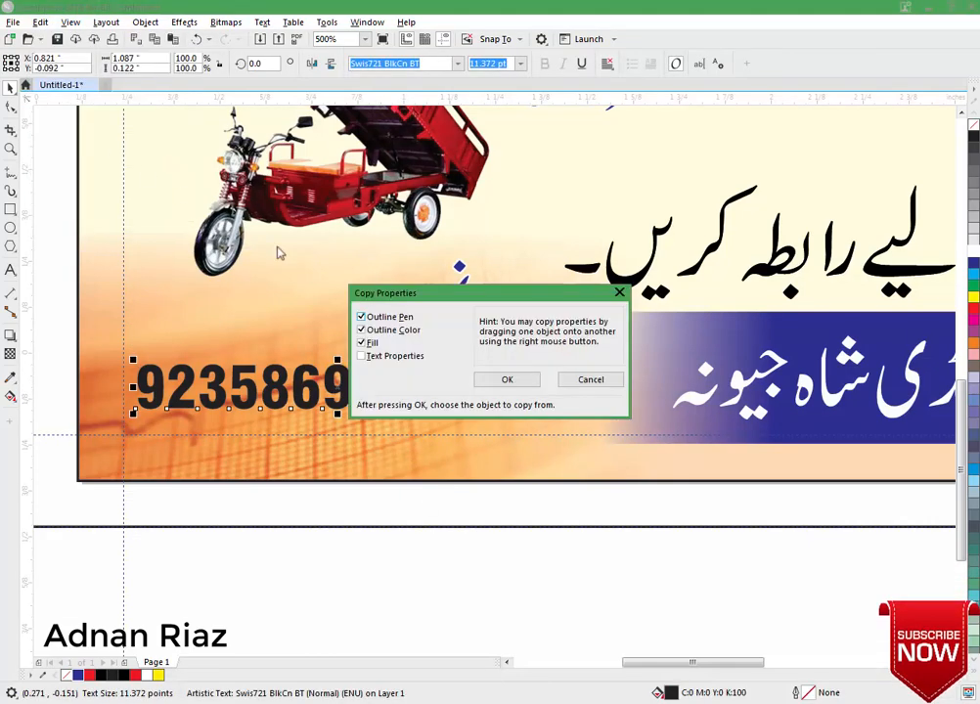
{"action": "left_click", "coordinate": [490, 378]}
{"action": "left_click", "coordinate": [463, 333]}
{"action": "left_click", "coordinate": [480, 568]}
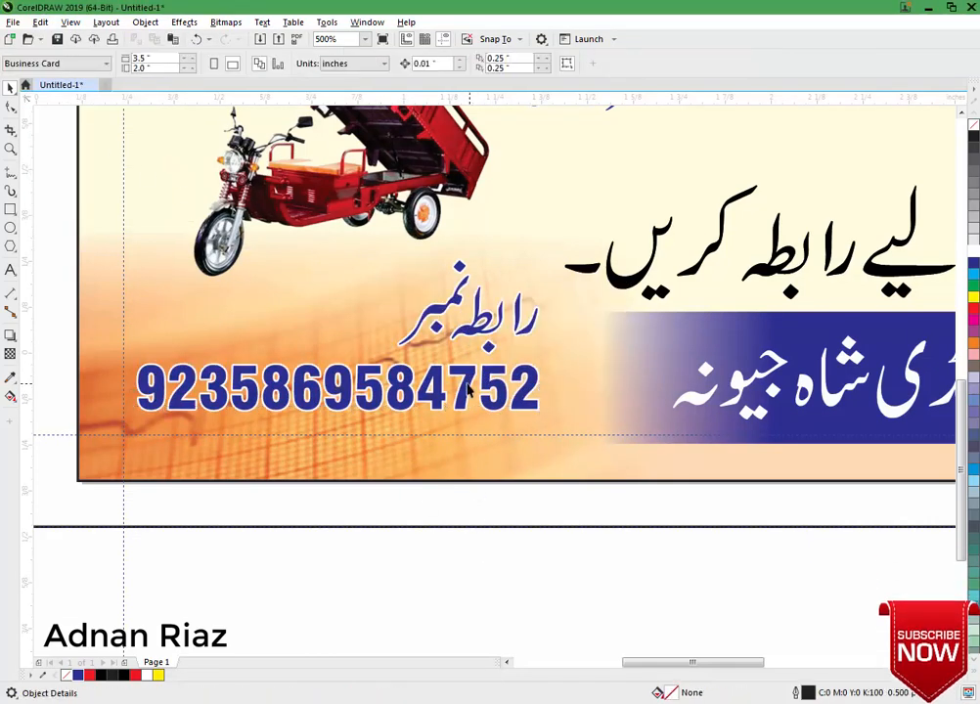
{"action": "left_click", "coordinate": [469, 388]}
{"action": "left_click", "coordinate": [973, 168]}
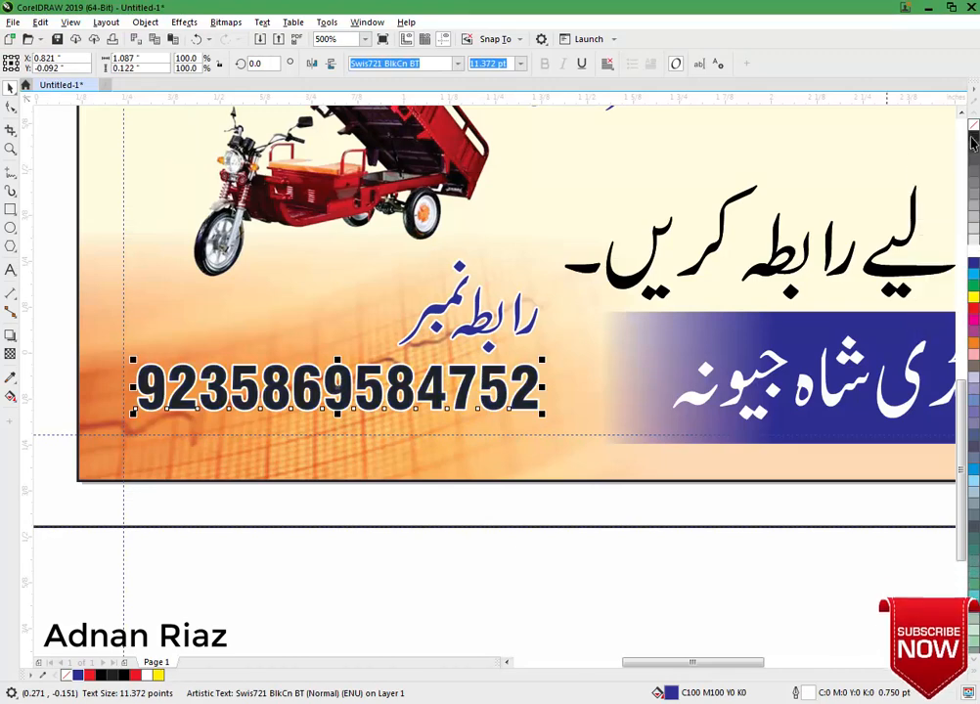
{"action": "left_click", "coordinate": [464, 559]}
{"action": "key", "text": "shift+F4"}
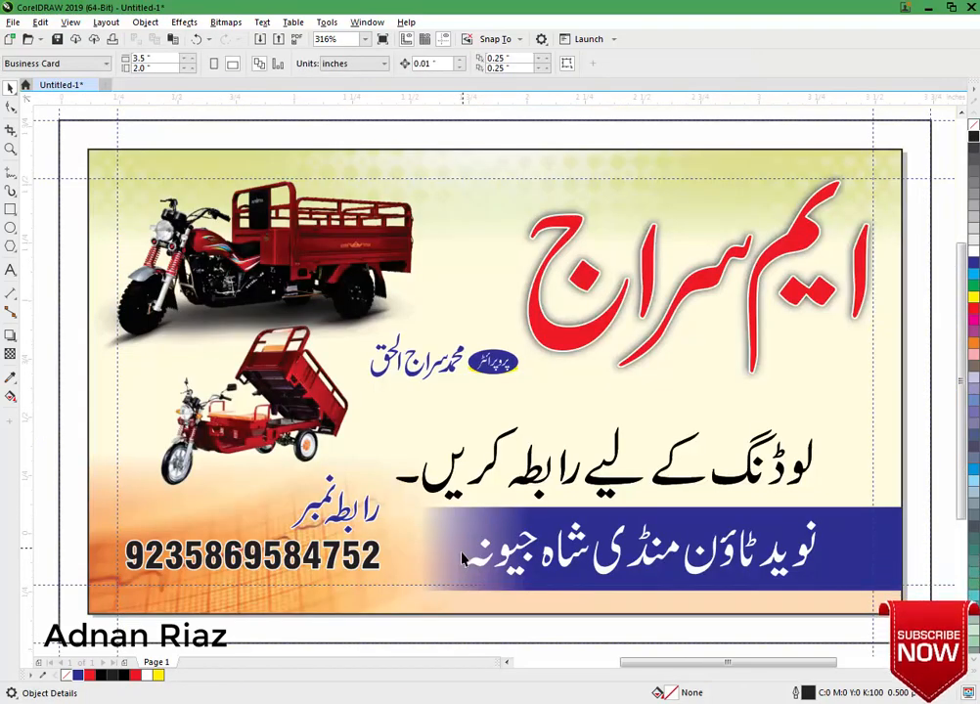
Enlarge the black Urdu loading line slightly.
{"action": "left_click", "coordinate": [572, 479]}
{"action": "left_click_drag", "start_coordinate": [818, 424], "coordinate": [866, 381]}
{"action": "scroll", "coordinate": [705, 352], "scroll_direction": "down", "scroll_amount": 2}
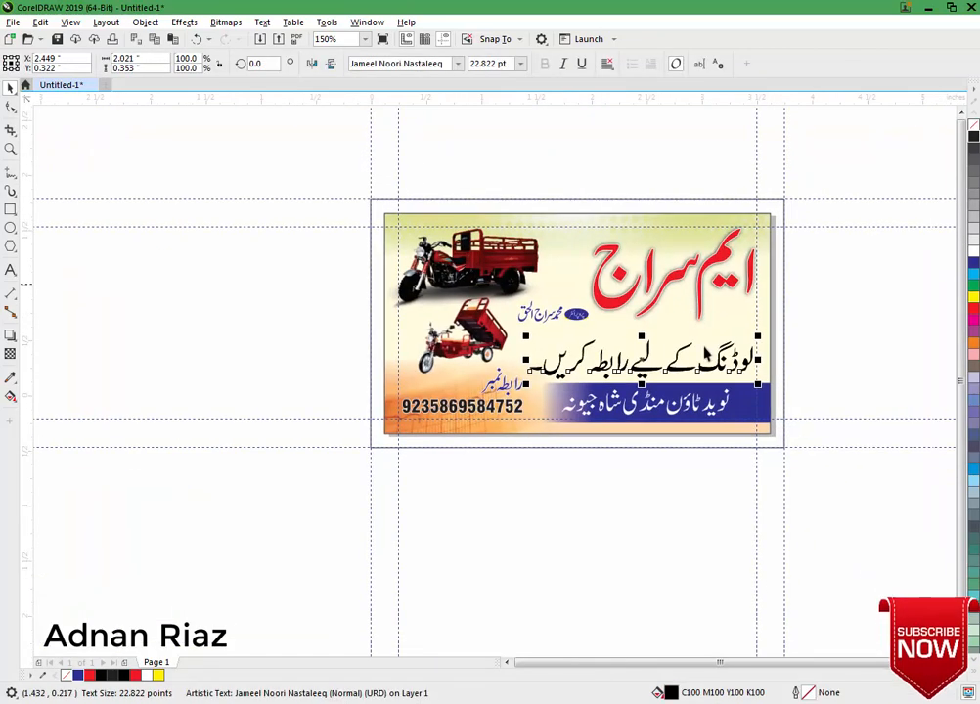
{"action": "left_click", "coordinate": [821, 284]}
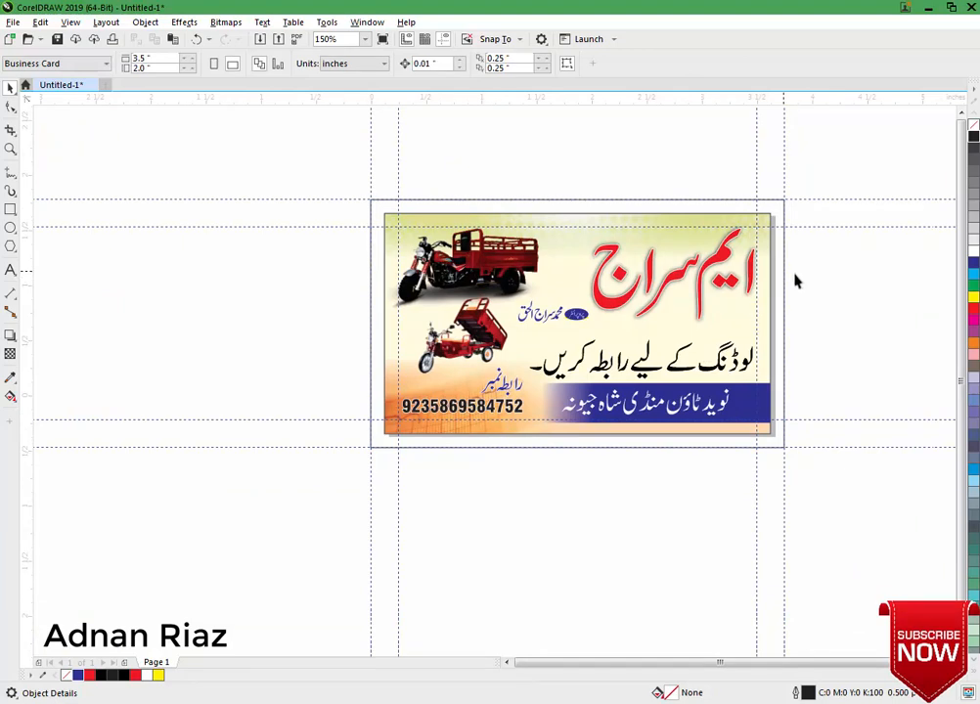
Fill the card's outer frame rectangle with 50% grey.
{"action": "left_click", "coordinate": [783, 276]}
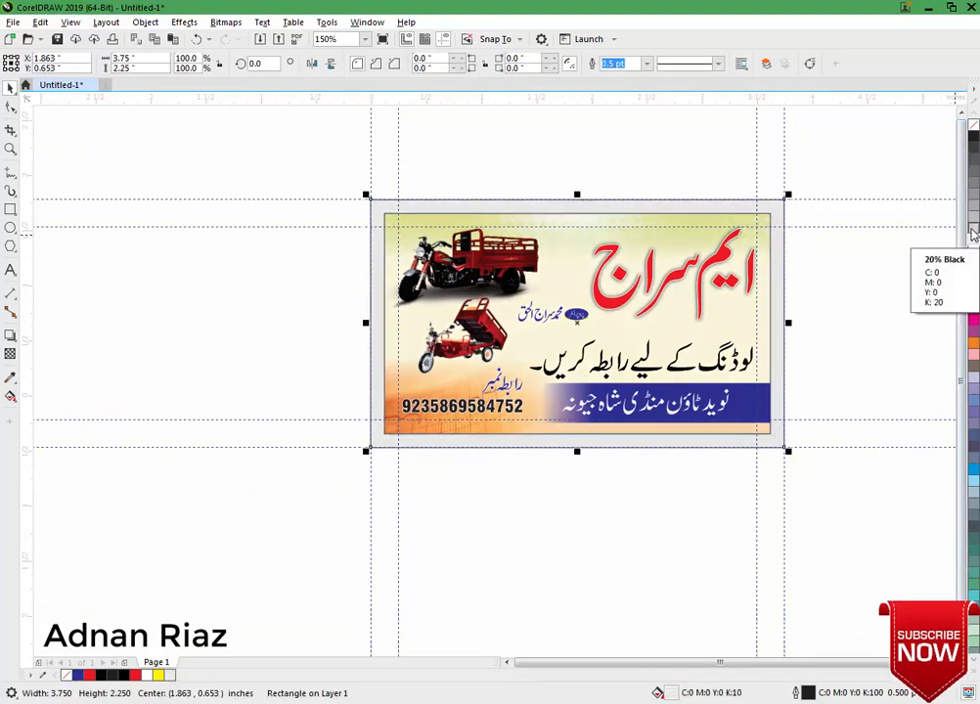
{"action": "left_click", "coordinate": [973, 232]}
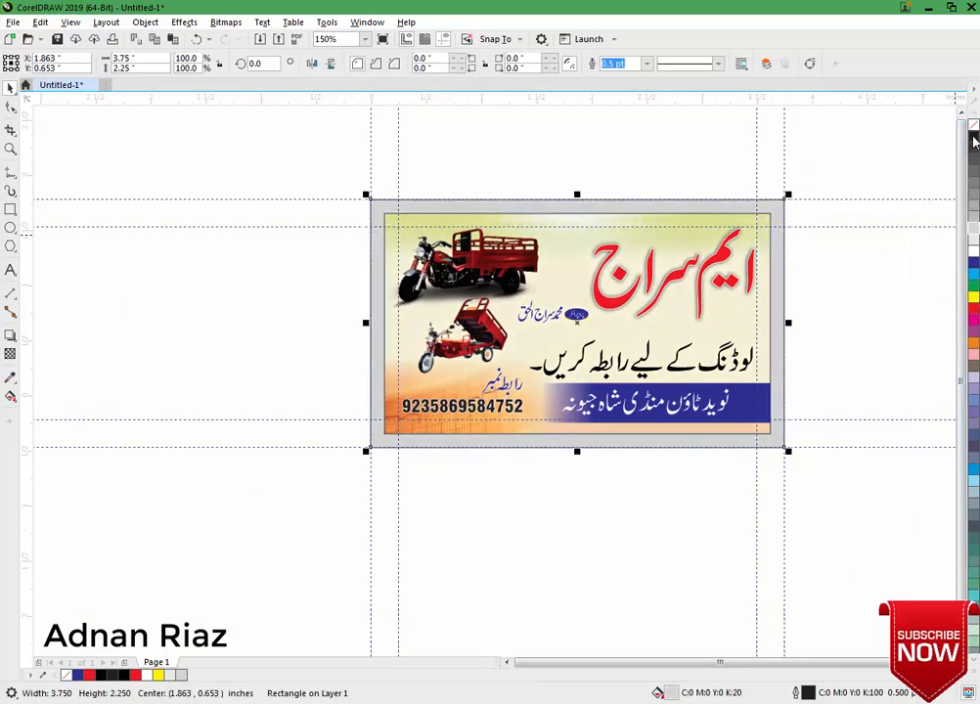
{"action": "left_click", "coordinate": [974, 141]}
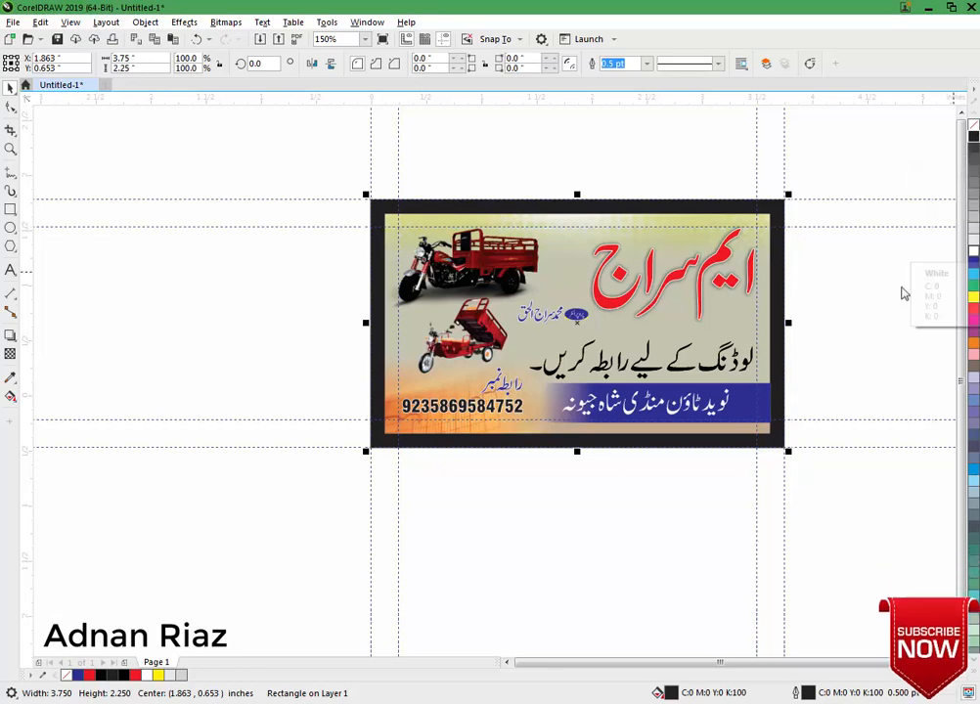
{"action": "left_click", "coordinate": [972, 241]}
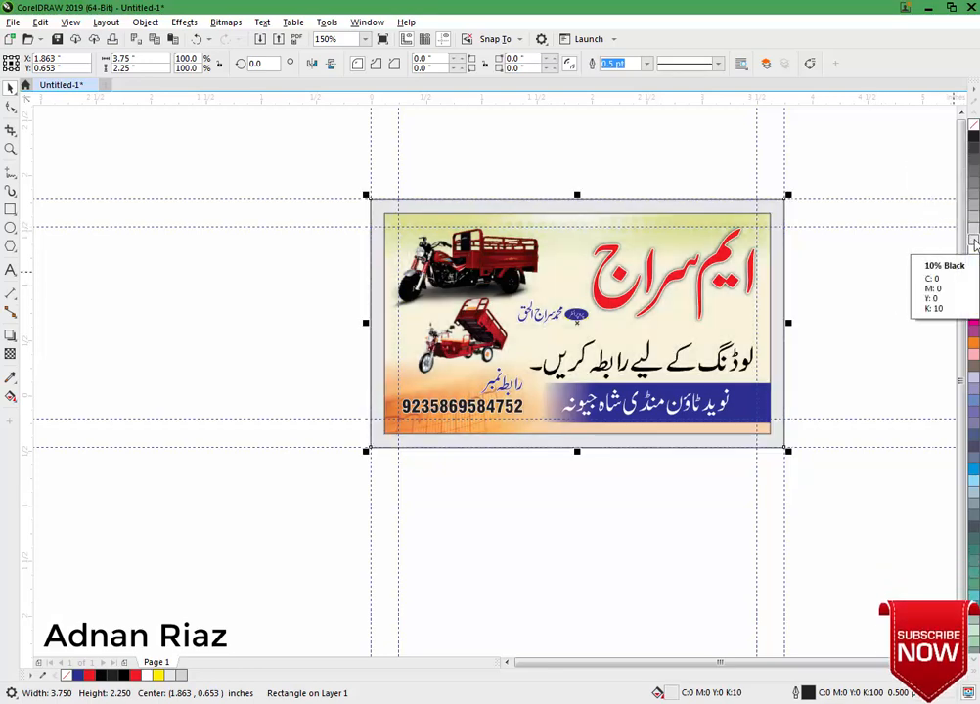
{"action": "left_click", "coordinate": [870, 313]}
{"action": "left_click", "coordinate": [764, 306]}
{"action": "left_click", "coordinate": [879, 285]}
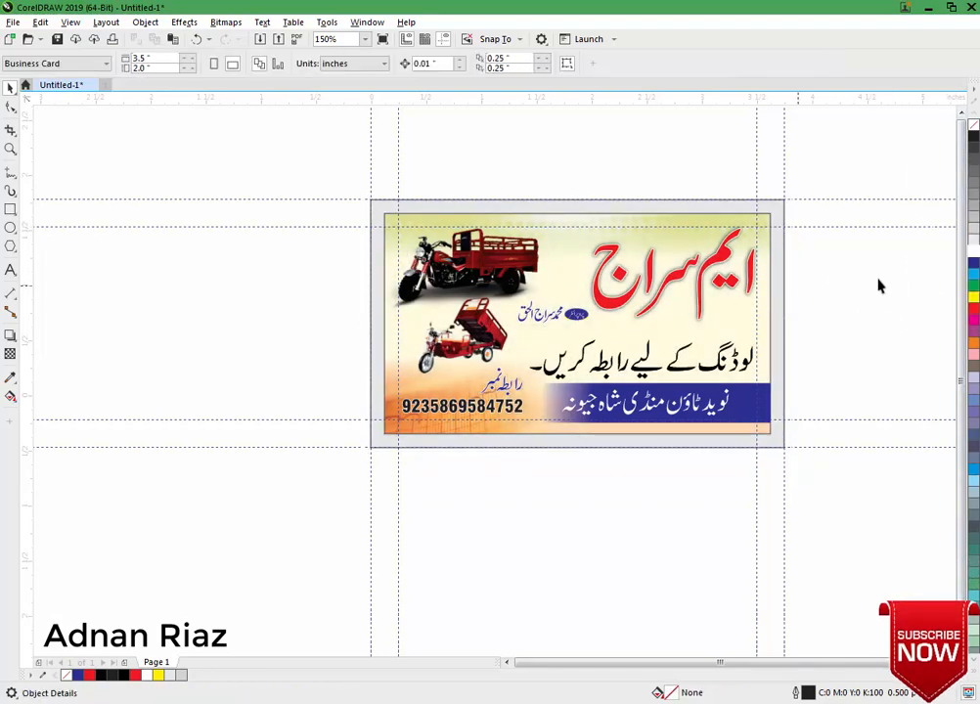
{"action": "left_click", "coordinate": [780, 285]}
{"action": "left_click", "coordinate": [974, 142]}
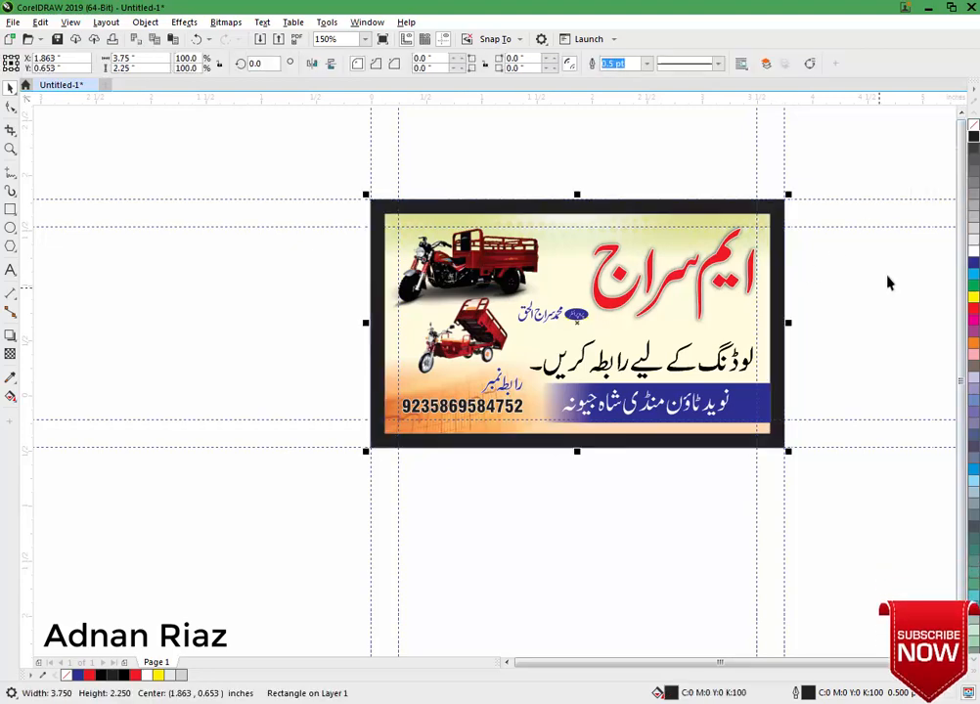
{"action": "left_click", "coordinate": [974, 198]}
{"action": "left_click", "coordinate": [773, 305]}
{"action": "scroll", "coordinate": [773, 304], "scroll_direction": "right", "scroll_amount": 1}
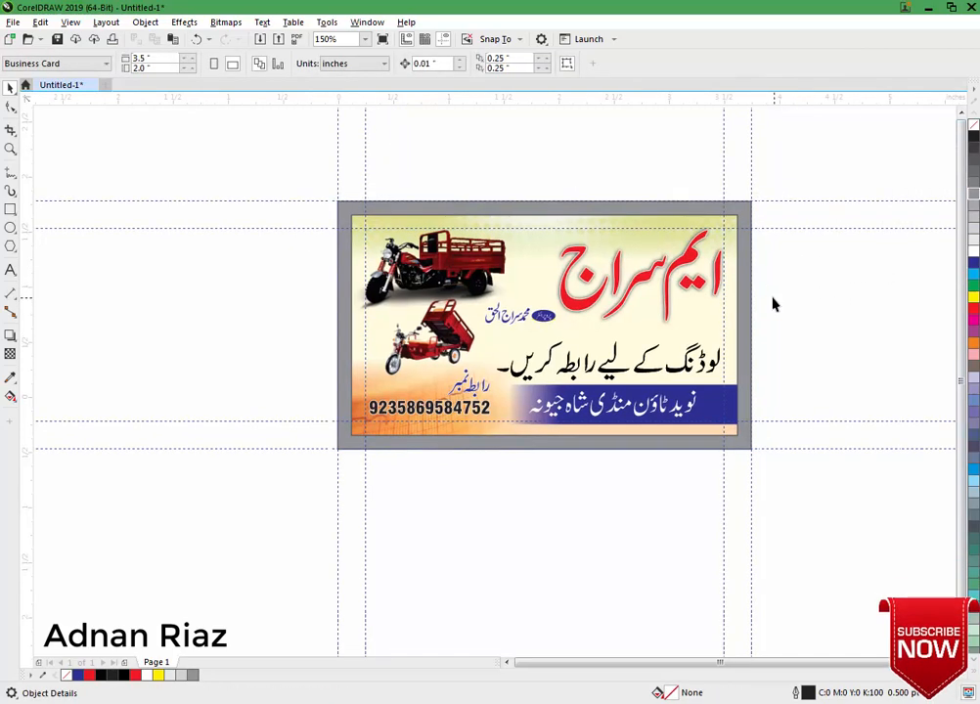
{"action": "key", "text": "shift+F4"}
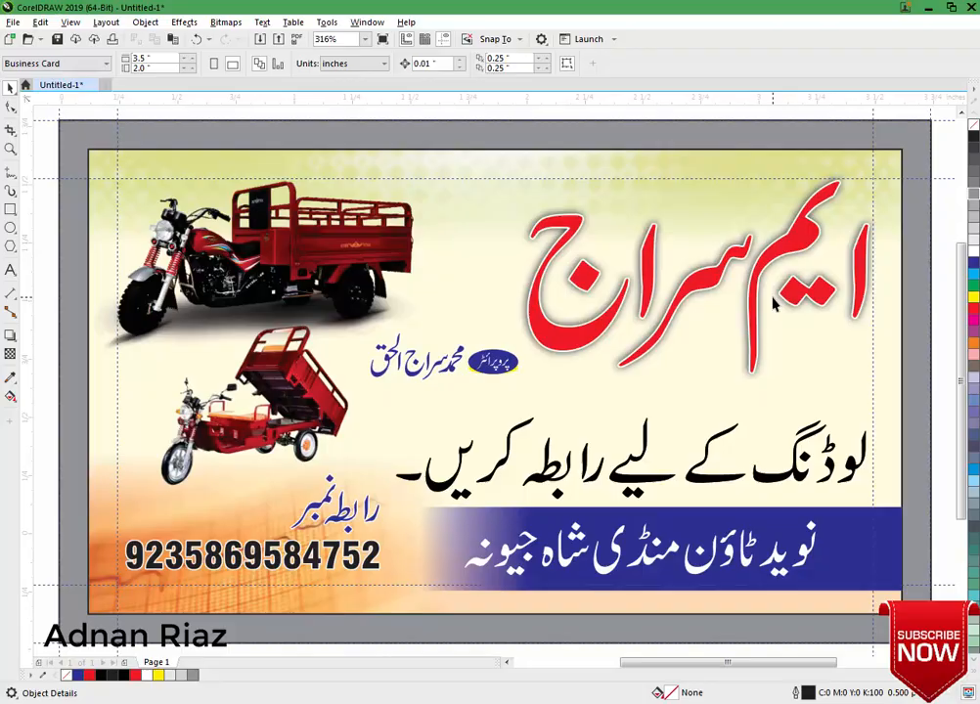